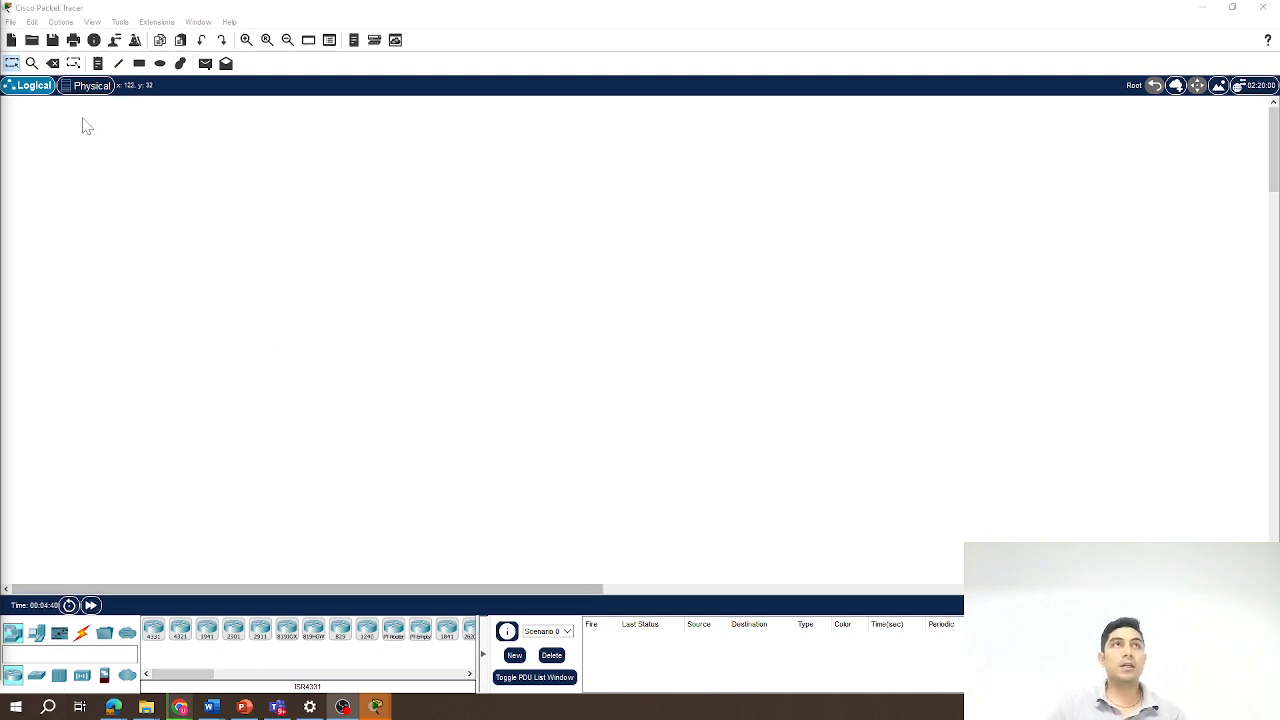
# Browse the Physical workspace down through Home City and Corporate Office to the Main Wiring Closet, then return to Logical view.
pyautogui.click(90, 86)
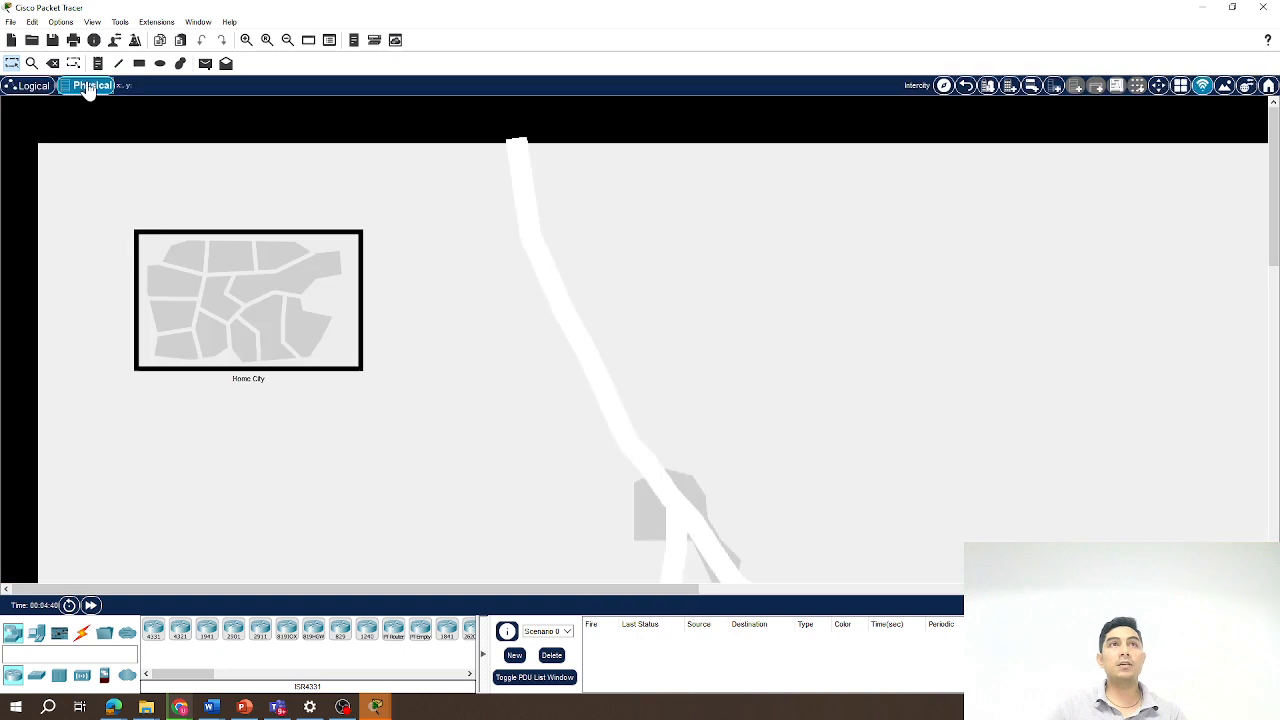
pyautogui.click(285, 332)
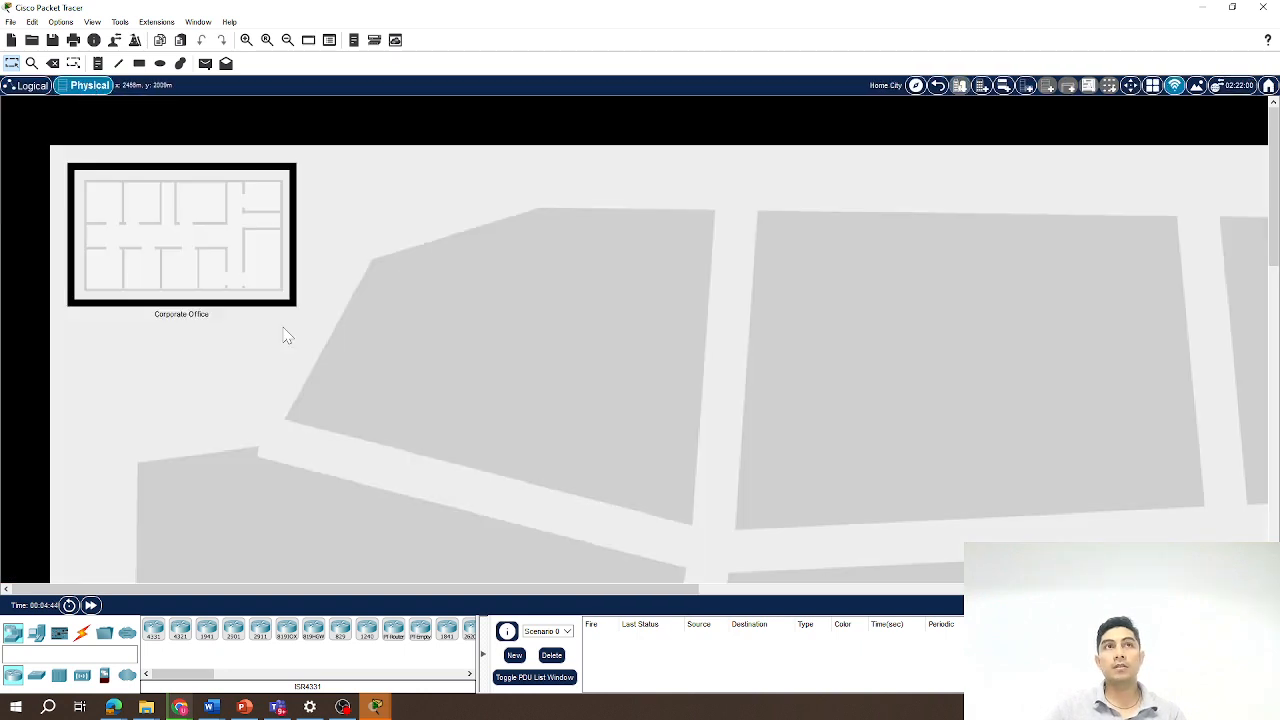
pyautogui.click(185, 260)
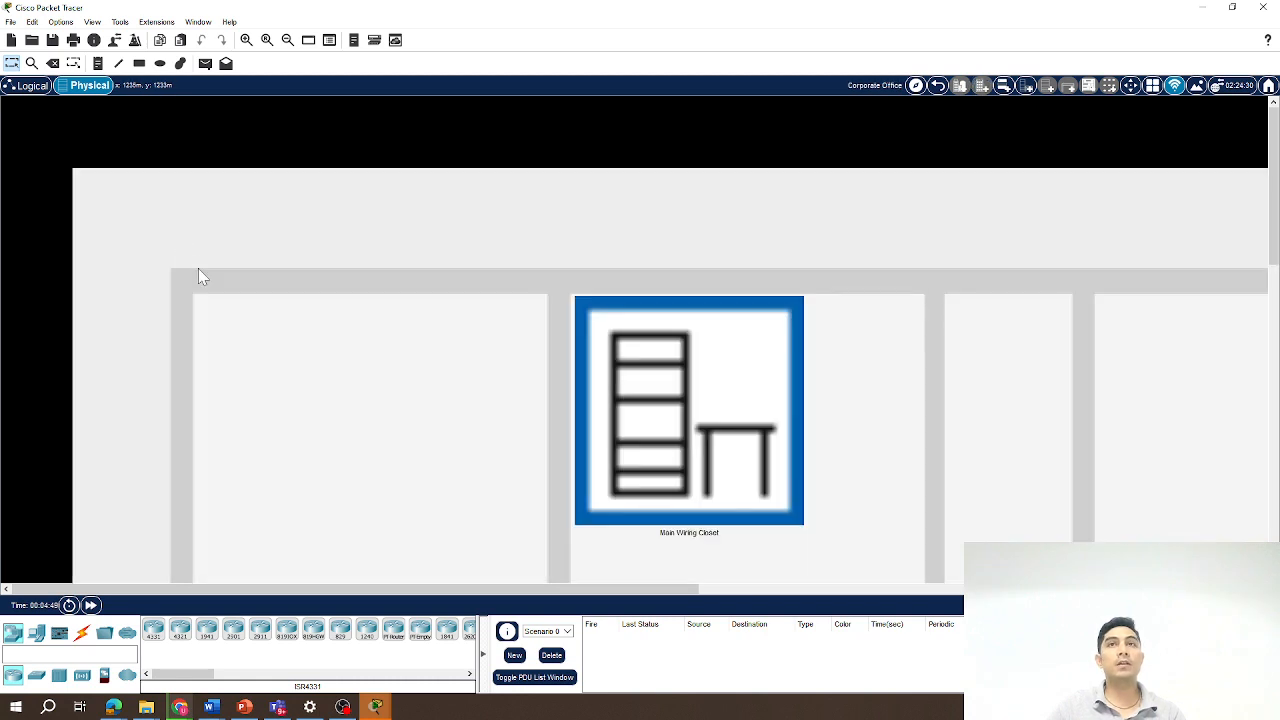
pyautogui.click(676, 449)
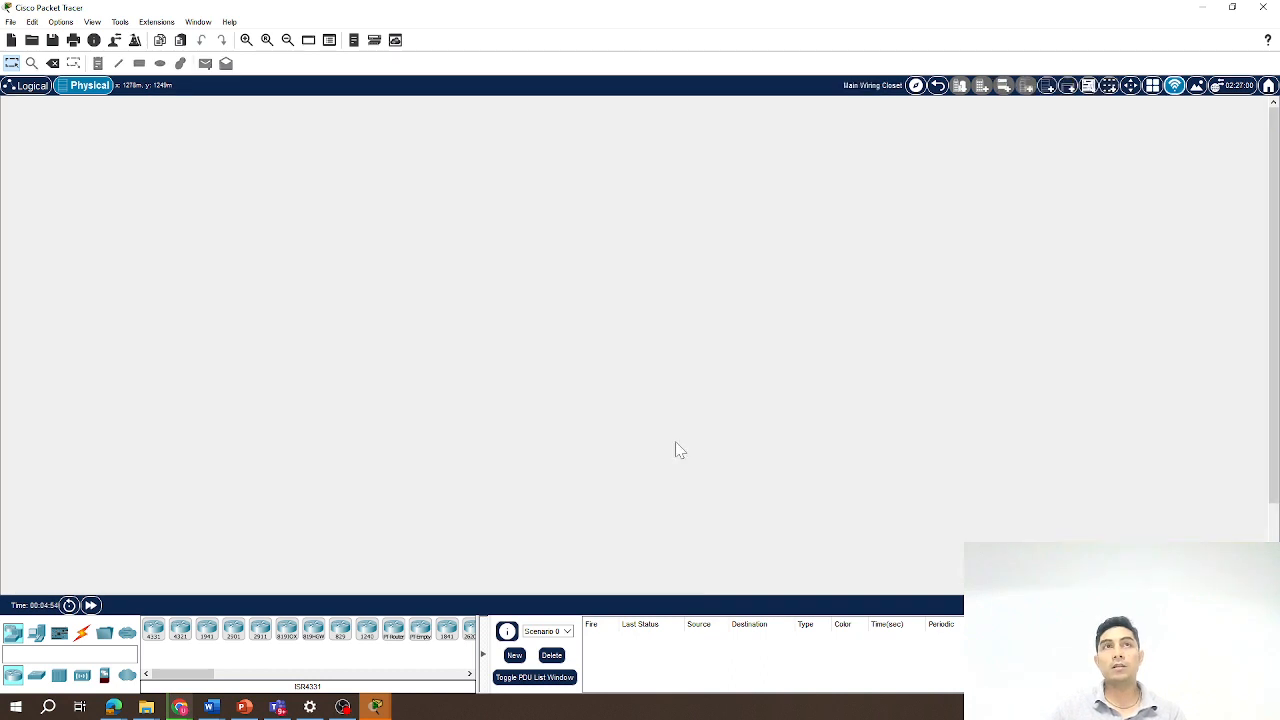
pyautogui.click(938, 87)
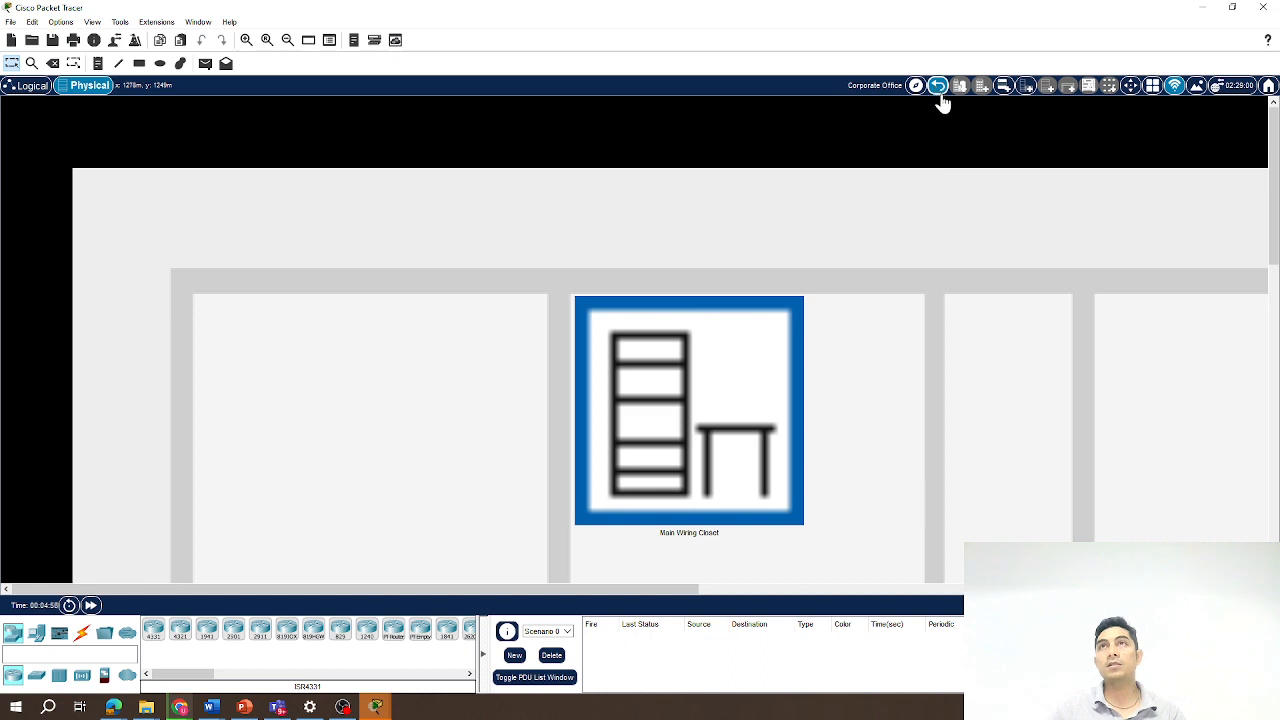
pyautogui.click(938, 87)
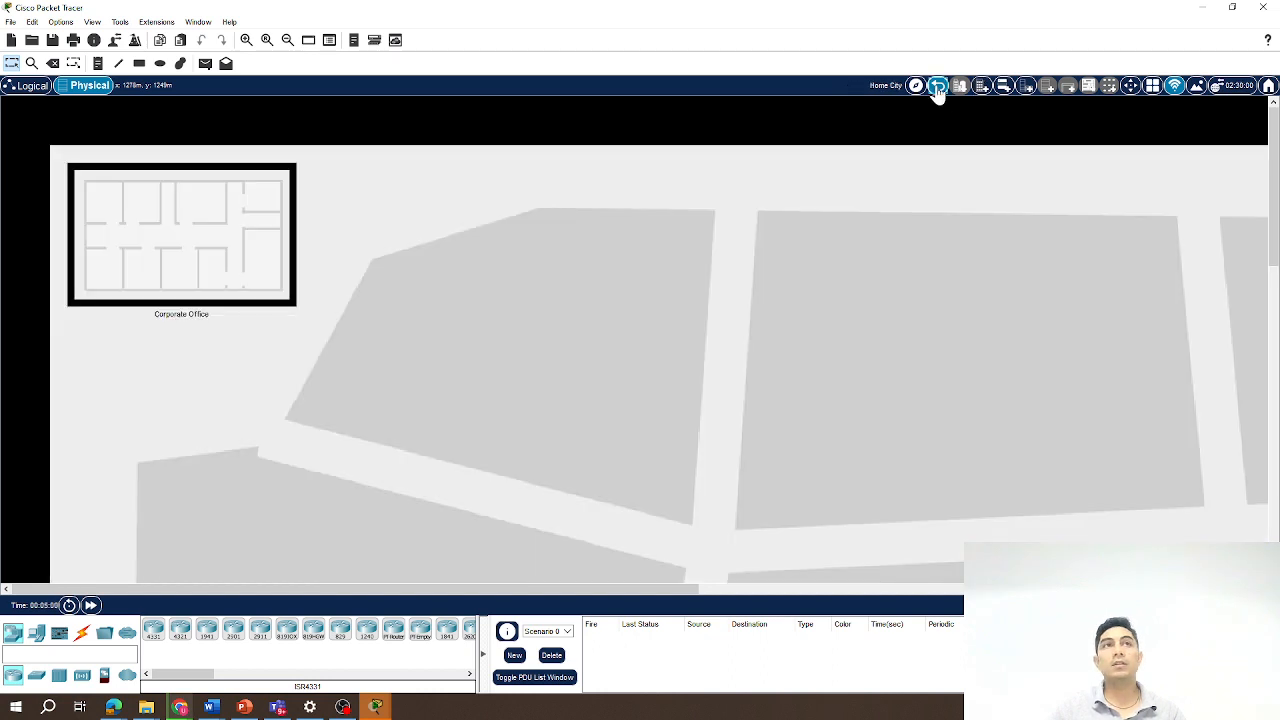
pyautogui.click(938, 87)
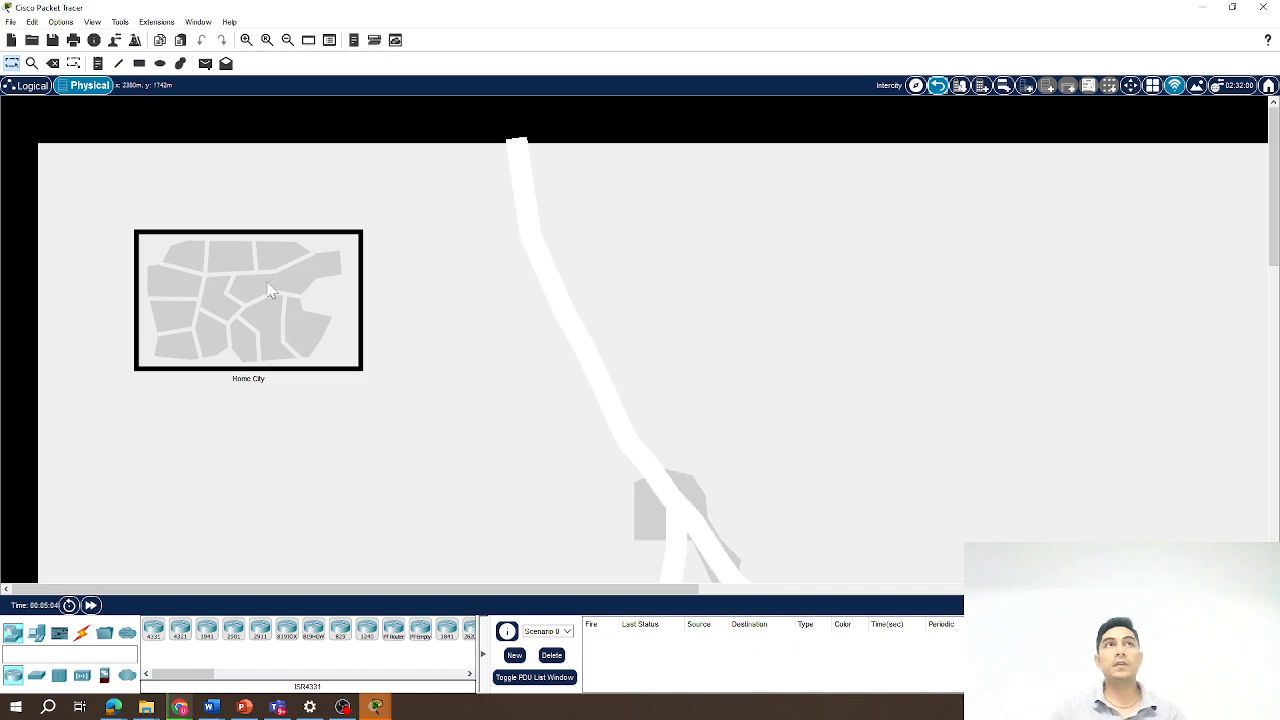
pyautogui.click(28, 88)
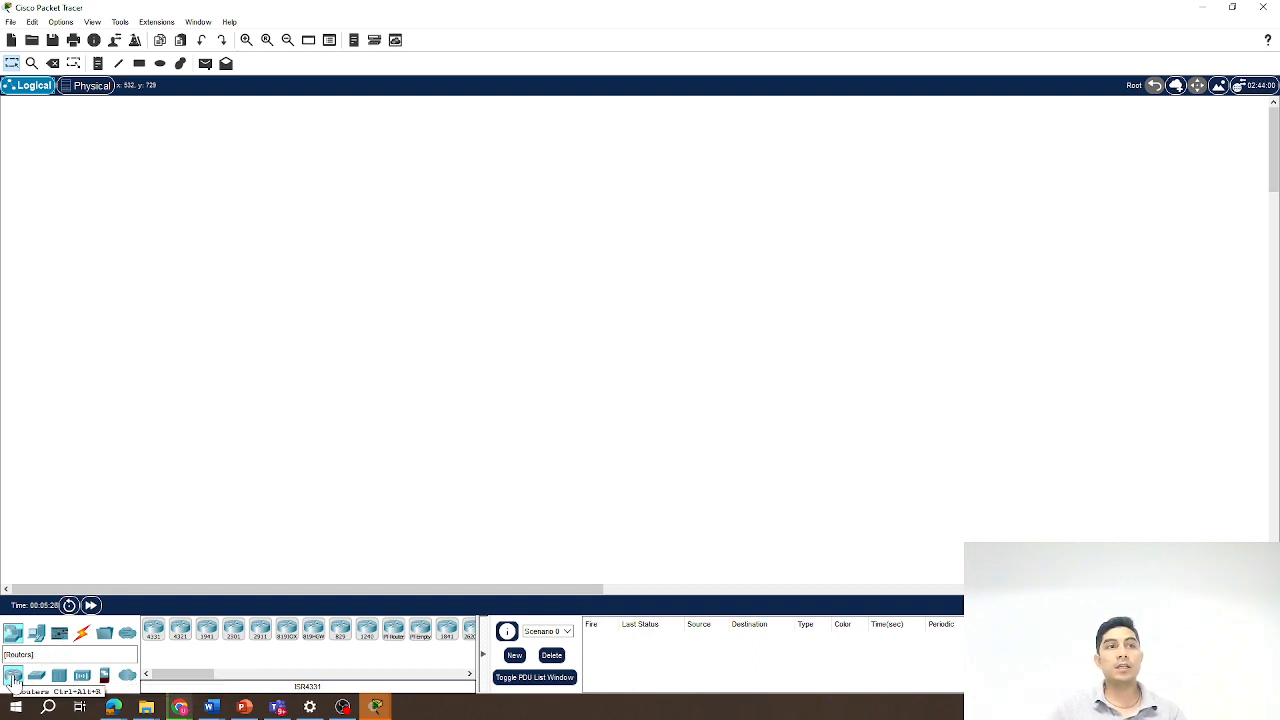
# Add an ISR4331 router and two 2960-24TT switches to the logical workspace.
pyautogui.click(155, 636)
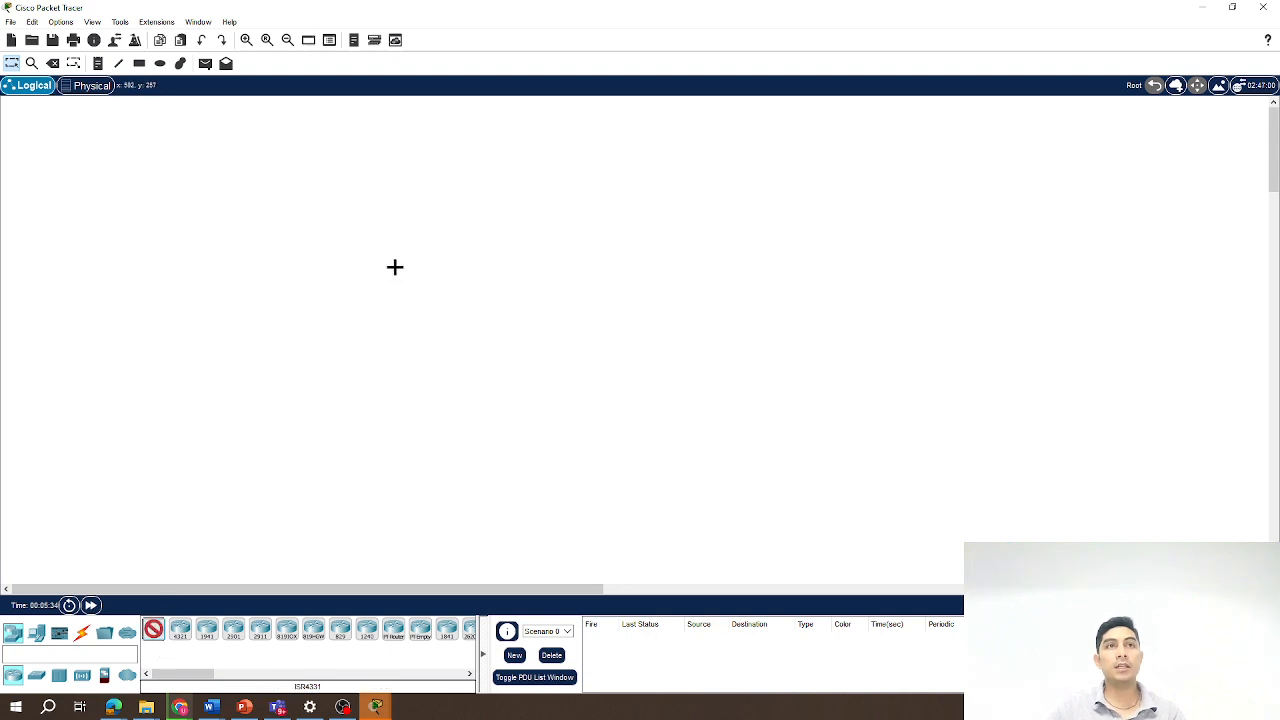
pyautogui.click(411, 265)
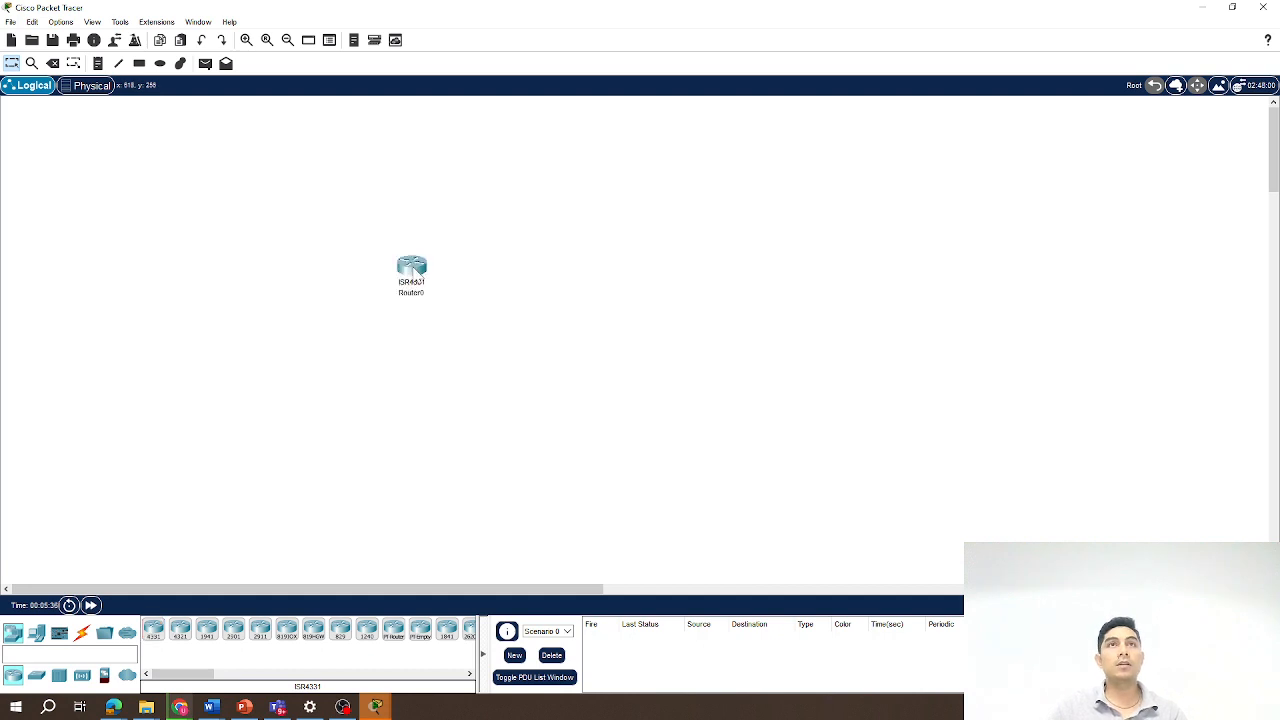
pyautogui.click(36, 677)
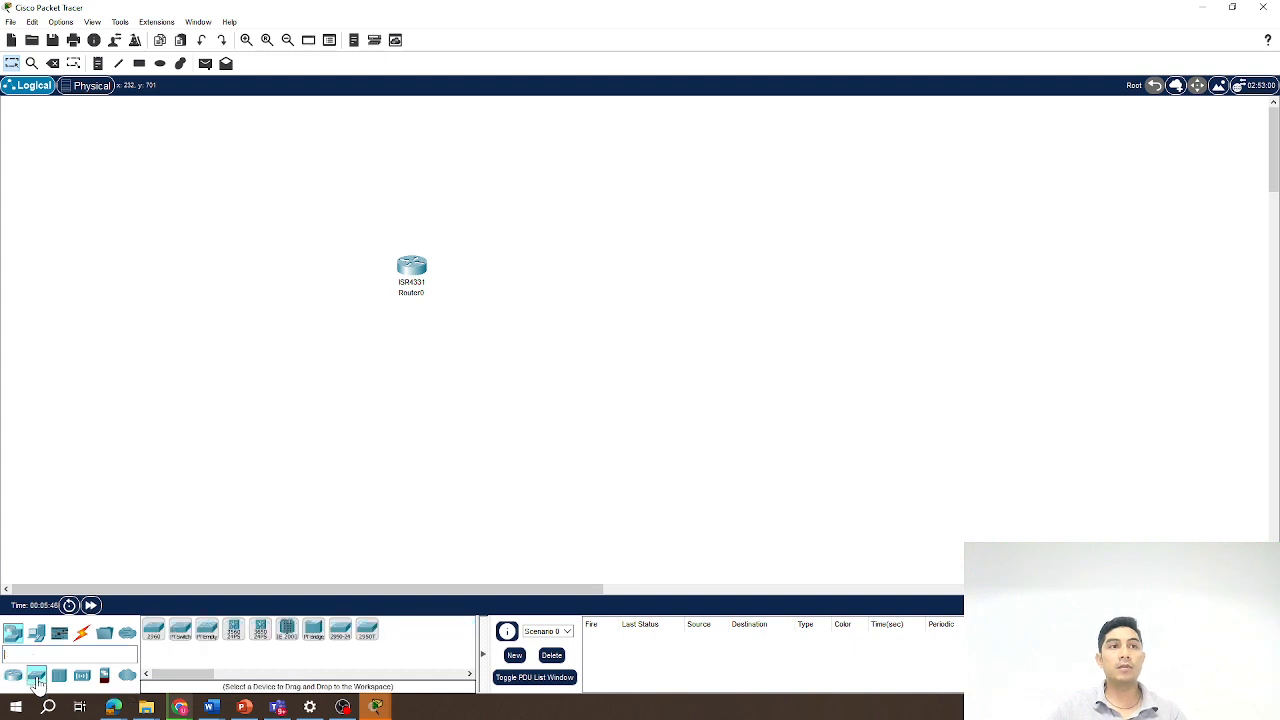
pyautogui.click(154, 630)
pyautogui.click(299, 390)
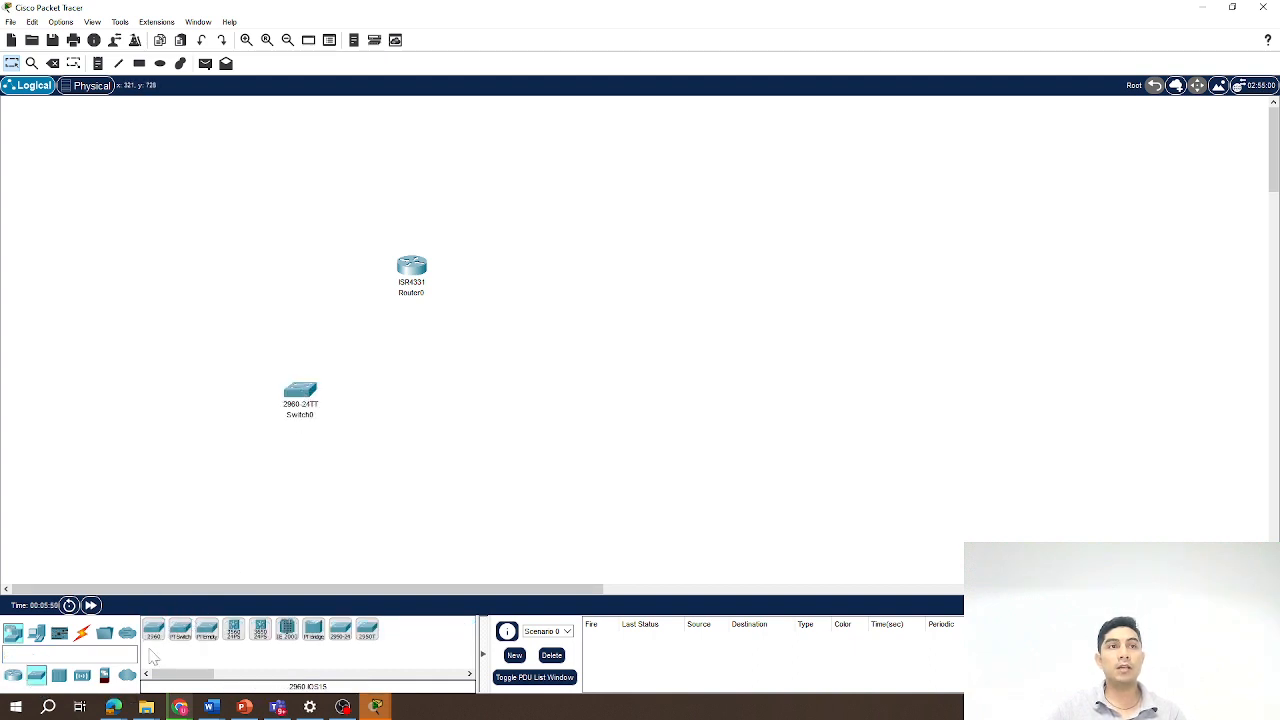
pyautogui.moveTo(154, 640); pyautogui.dragTo(536, 408)
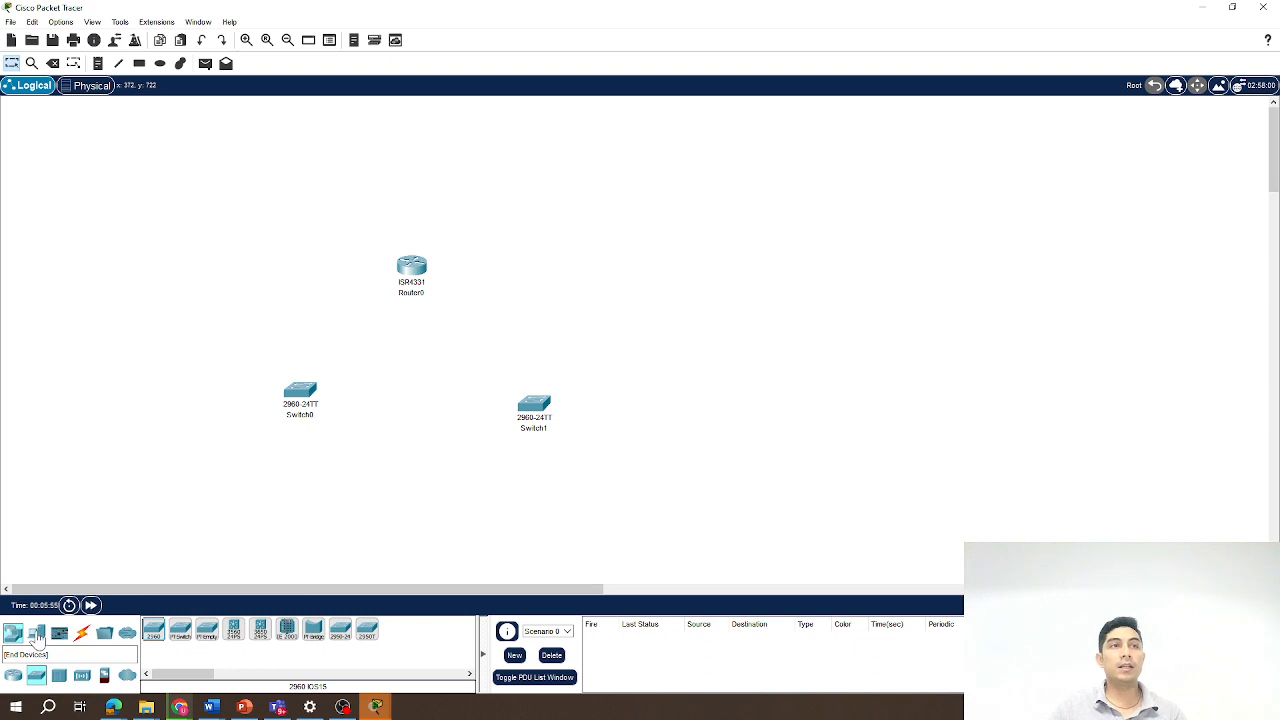
# Place two PC-PT end devices below the switches.
pyautogui.click(37, 637)
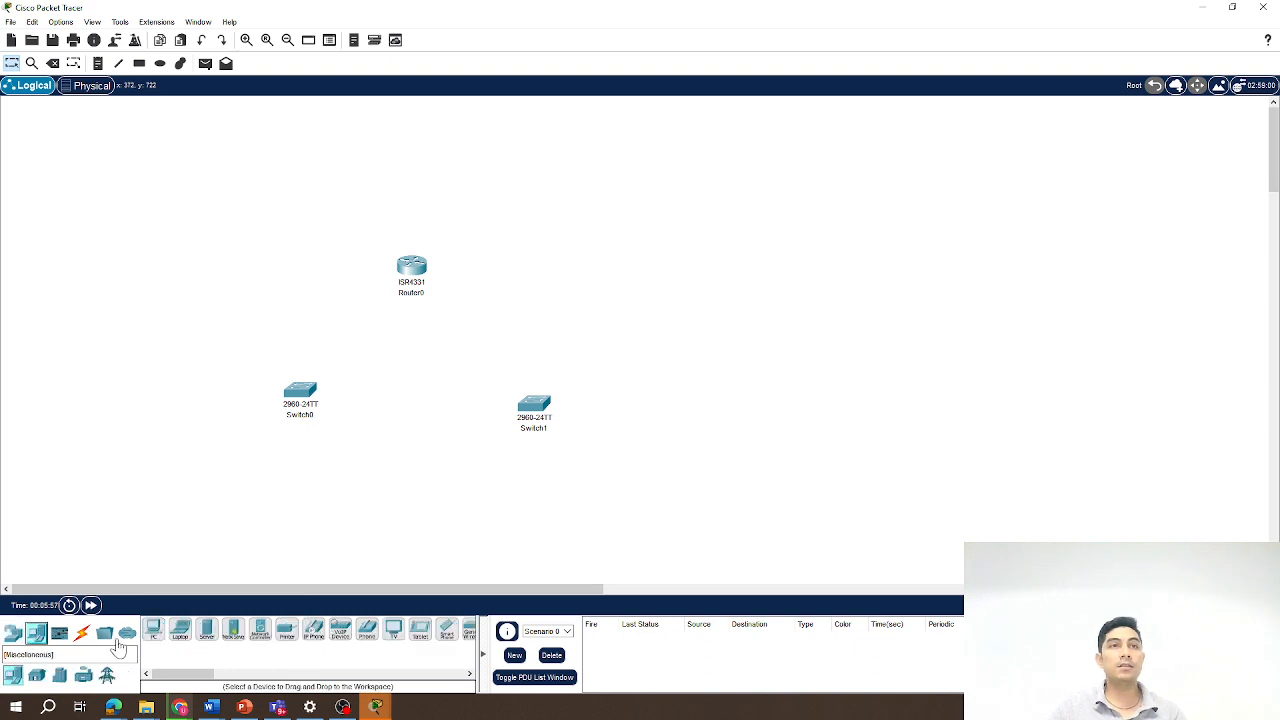
pyautogui.click(155, 633)
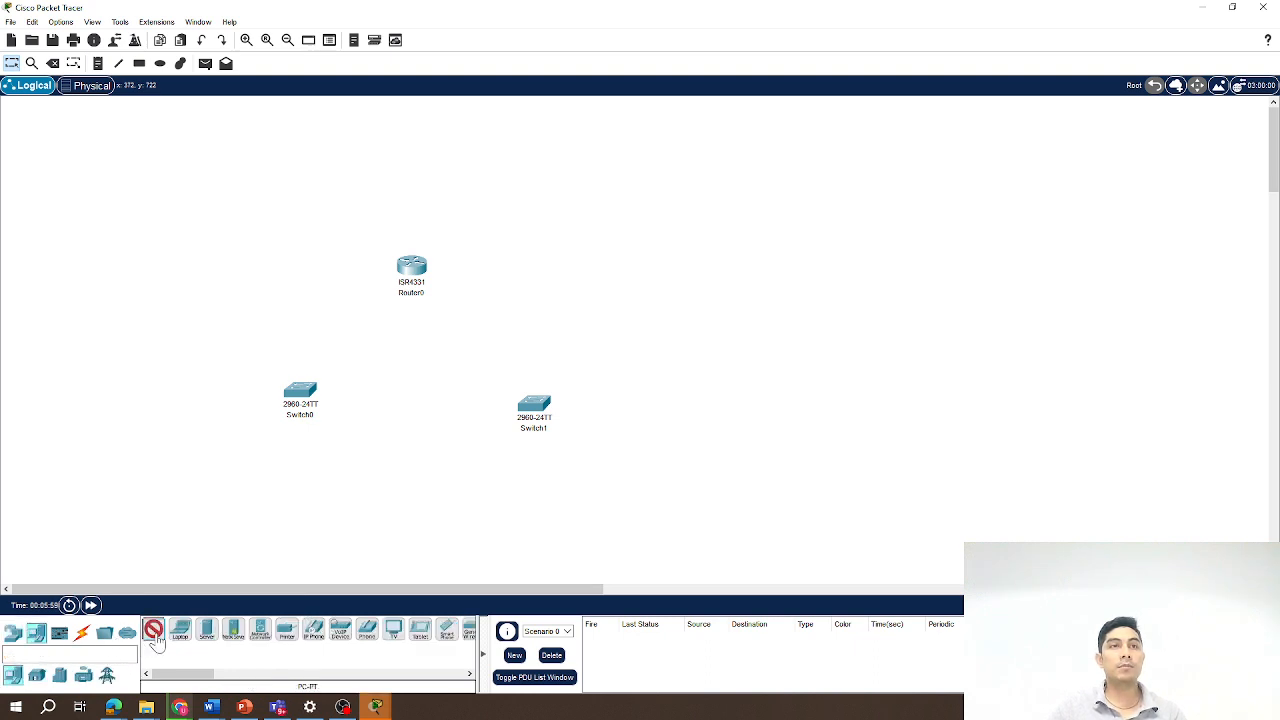
pyautogui.click(201, 531)
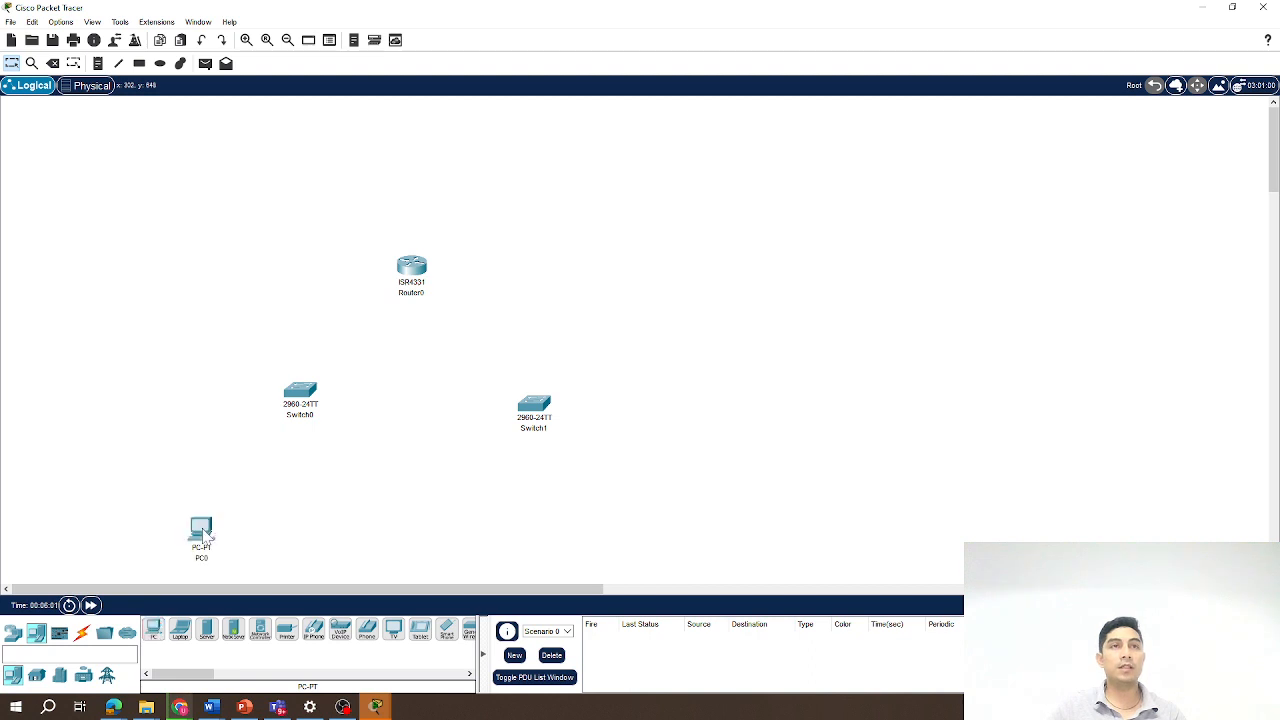
pyautogui.click(155, 633)
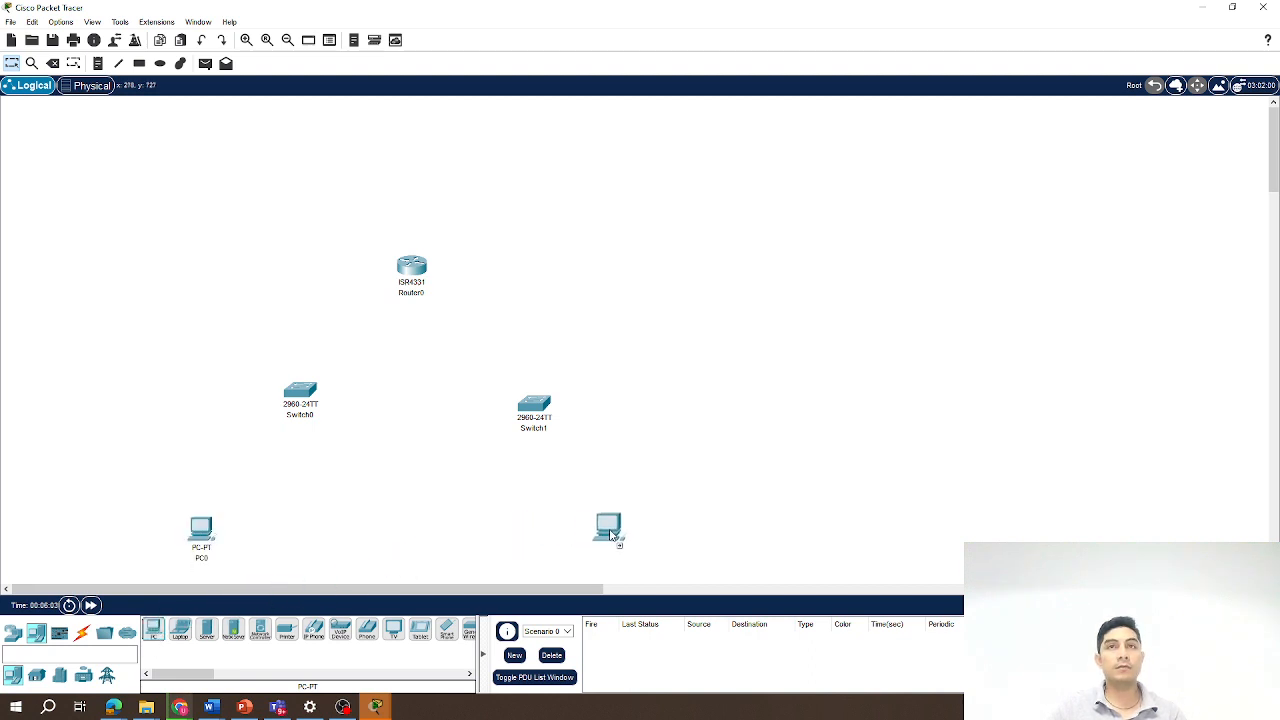
pyautogui.click(621, 541)
# Rearrange the router, both switches and both PCs into a tree layout with each PC under its switch.
pyautogui.moveTo(412, 268); pyautogui.dragTo(418, 188)
pyautogui.moveTo(299, 401); pyautogui.dragTo(306, 296)
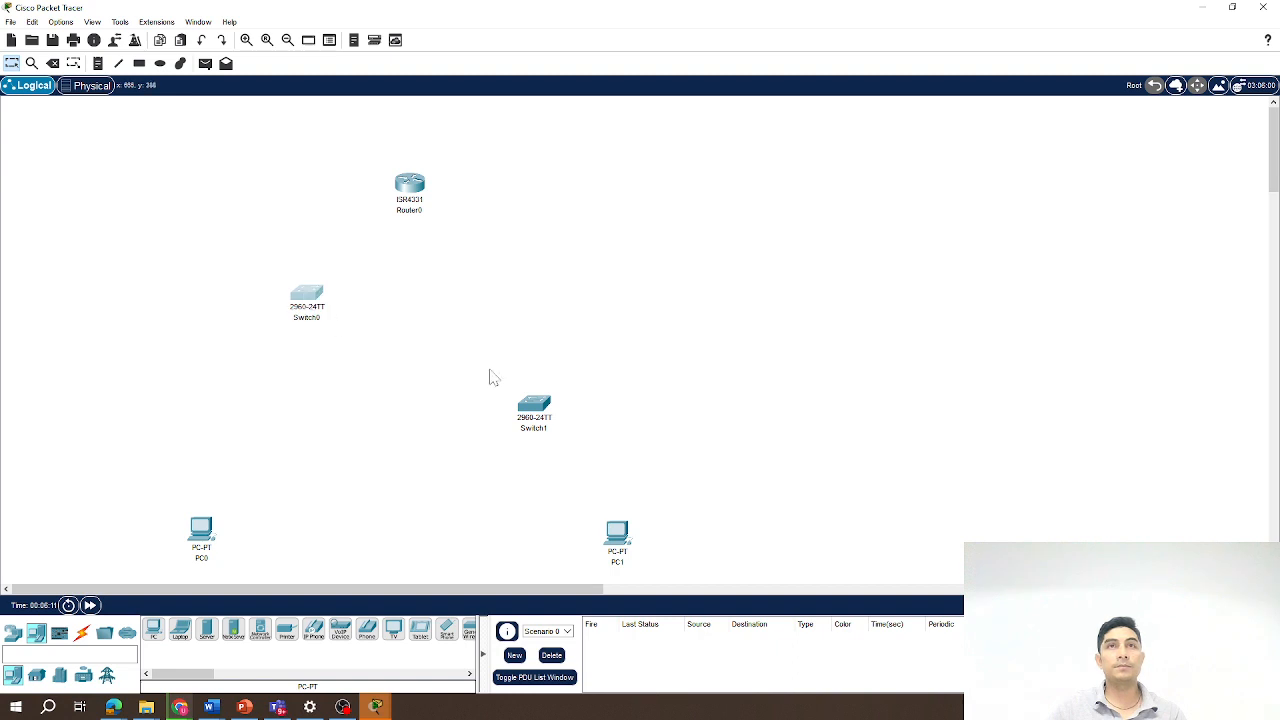
pyautogui.moveTo(534, 405); pyautogui.dragTo(545, 295)
pyautogui.moveTo(201, 535); pyautogui.dragTo(264, 390)
pyautogui.moveTo(628, 540); pyautogui.dragTo(615, 400)
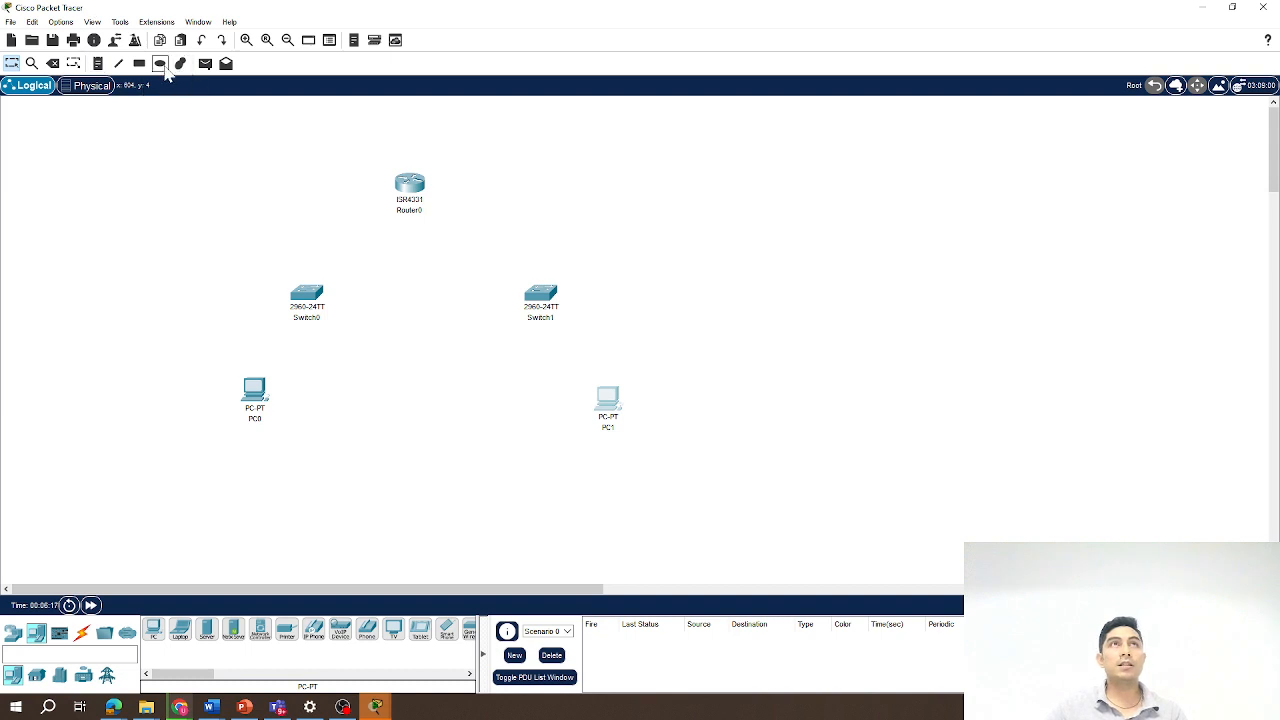
# Draw an ellipse around Switch0 and PC0 and another around Switch1 and PC1.
pyautogui.click(162, 66)
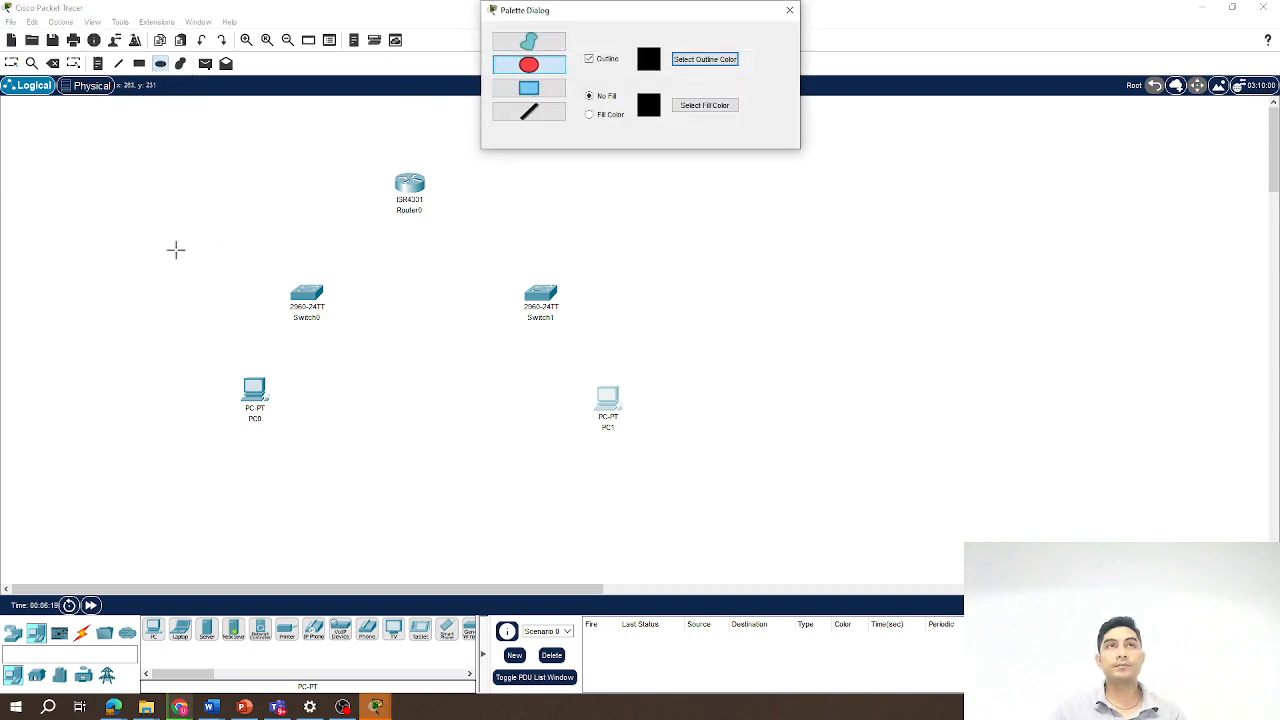
pyautogui.moveTo(174, 249); pyautogui.dragTo(380, 436)
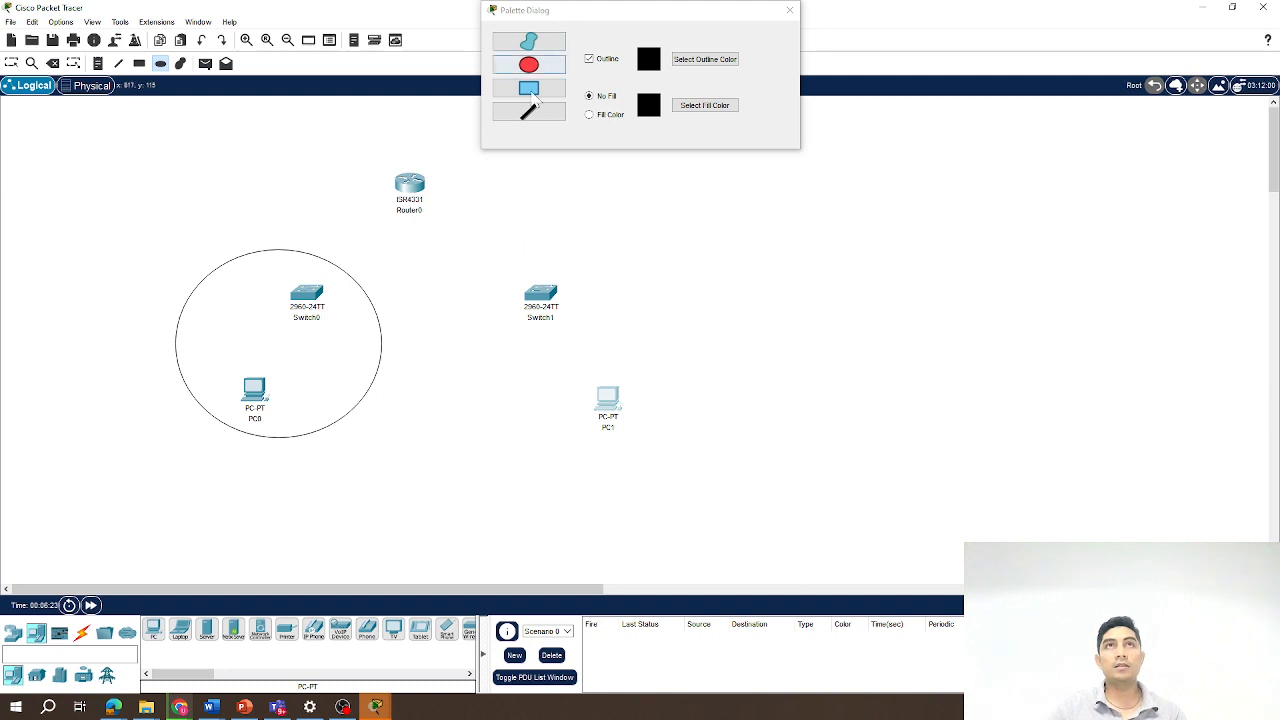
pyautogui.moveTo(505, 258); pyautogui.dragTo(714, 474)
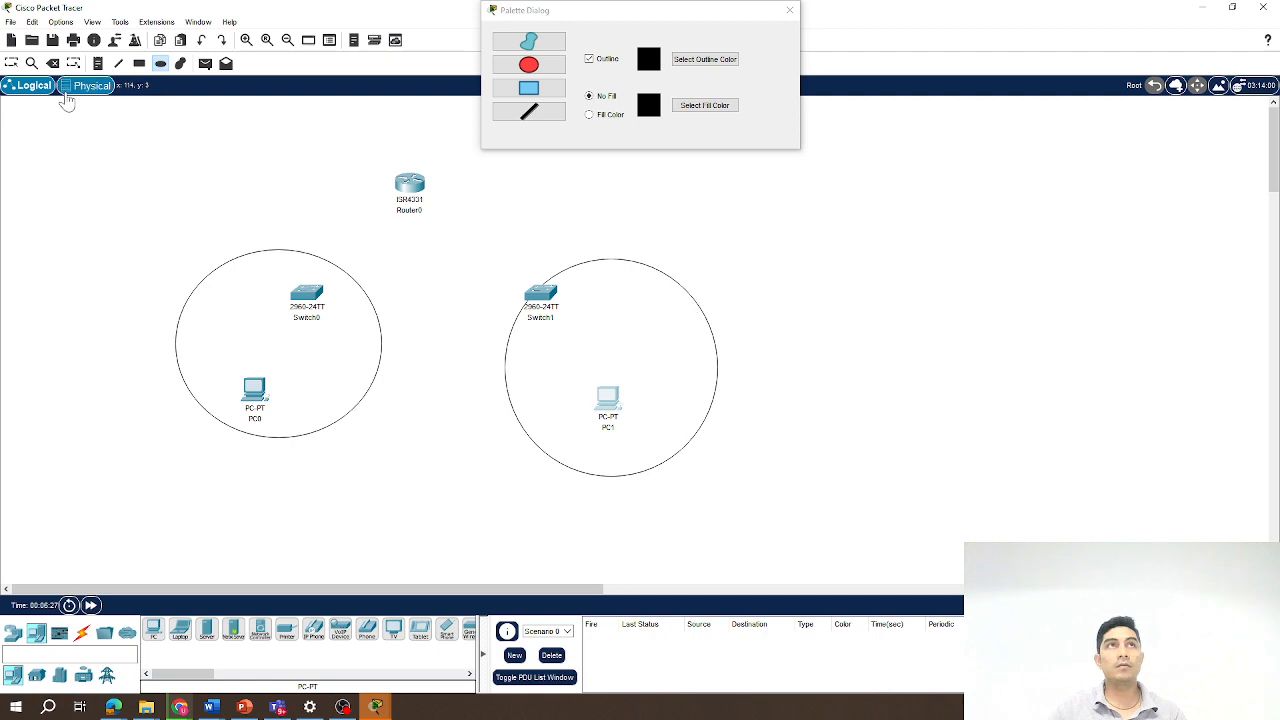
# Move the second ellipse left so it encloses Switch1 and PC1, and close the palette dialog.
pyautogui.click(15, 64)
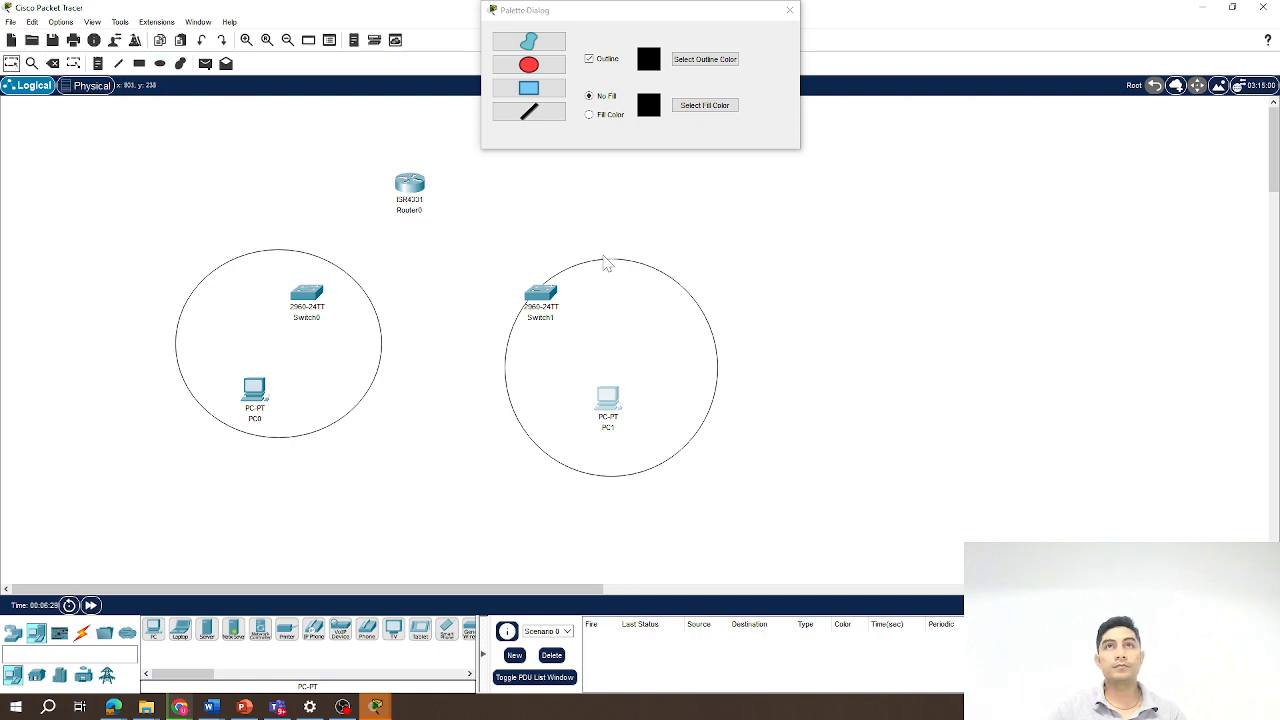
pyautogui.moveTo(604, 263); pyautogui.dragTo(558, 258)
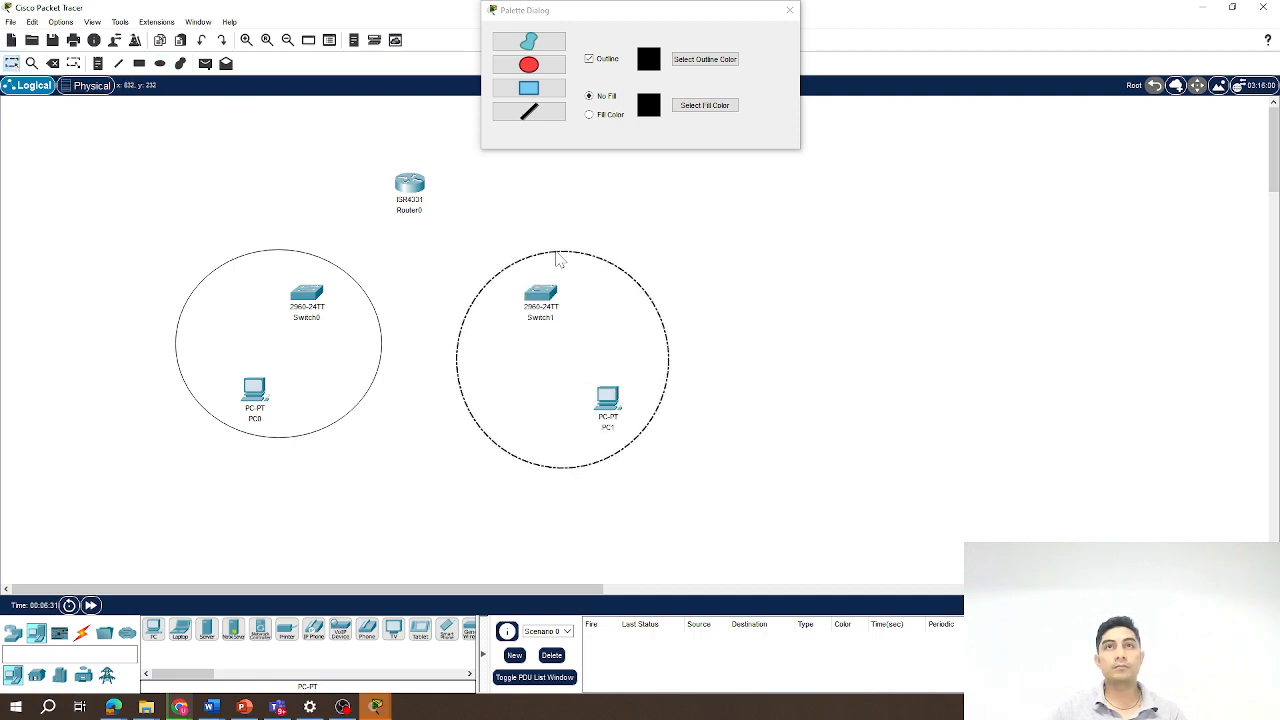
pyautogui.click(789, 10)
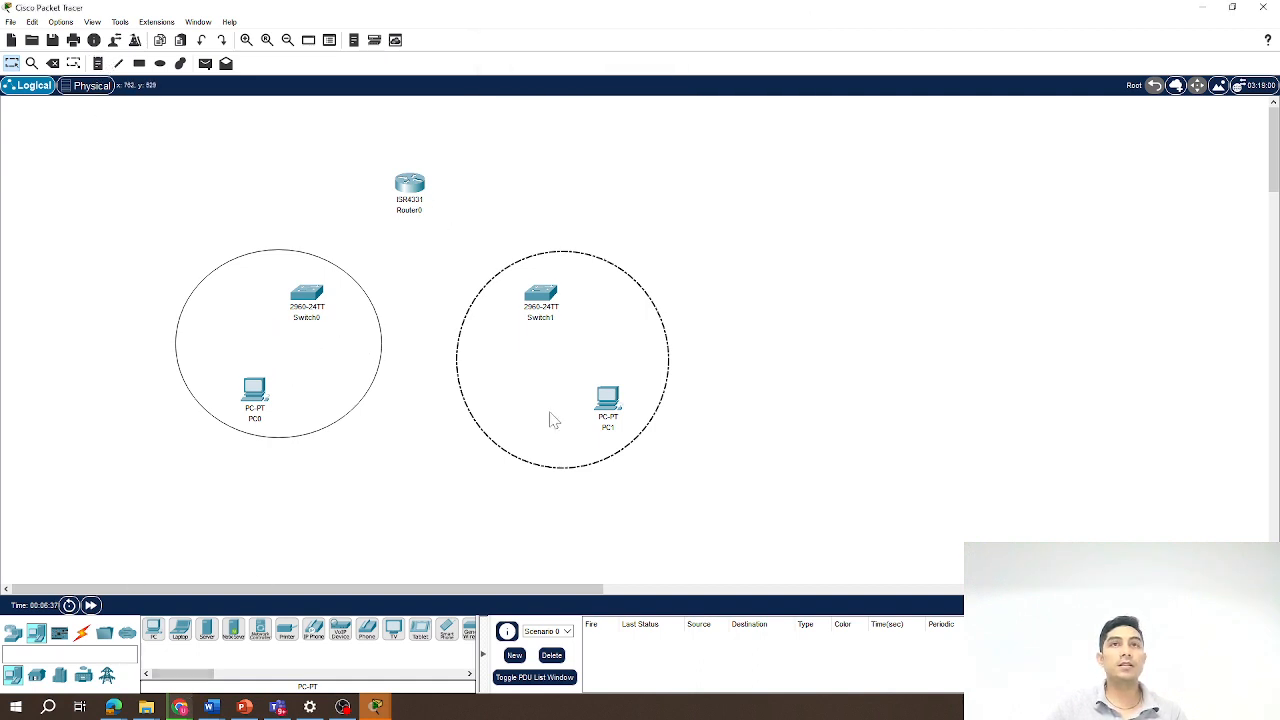
# Connect PC0 FastEthernet0 to Switch0 FastEthernet0/1 with a copper straight-through cable.
pyautogui.click(83, 640)
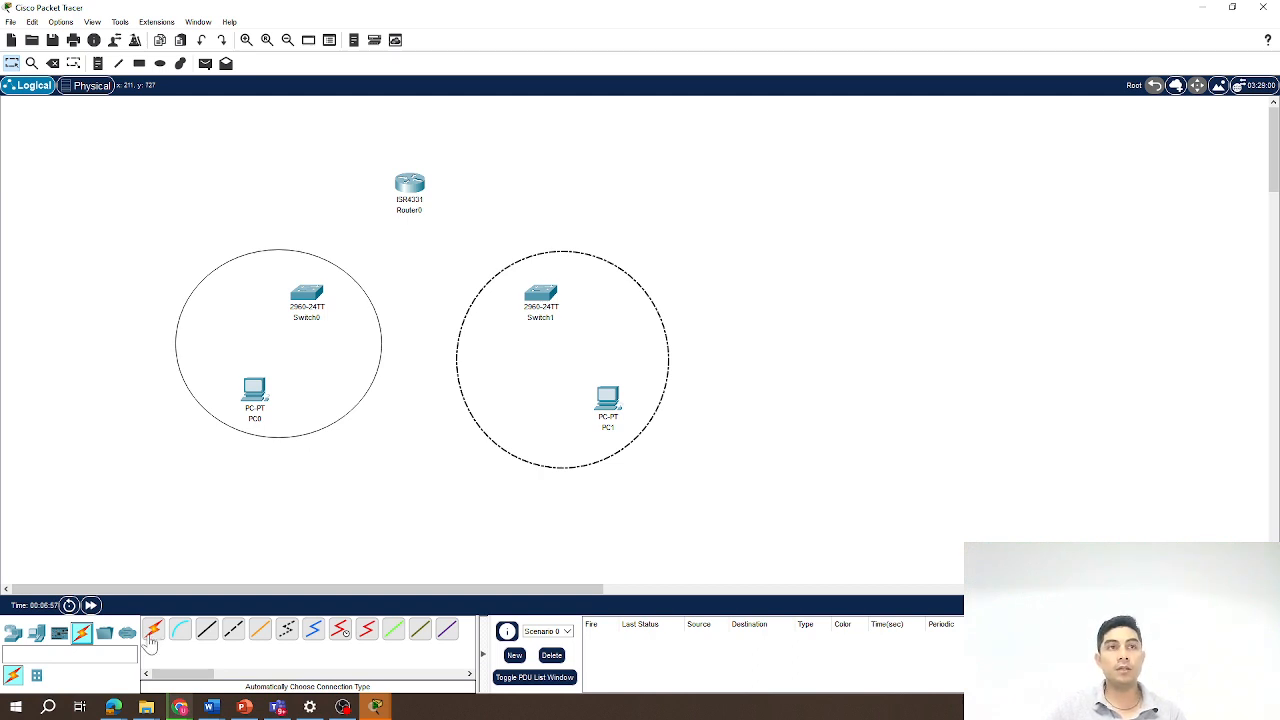
pyautogui.click(207, 632)
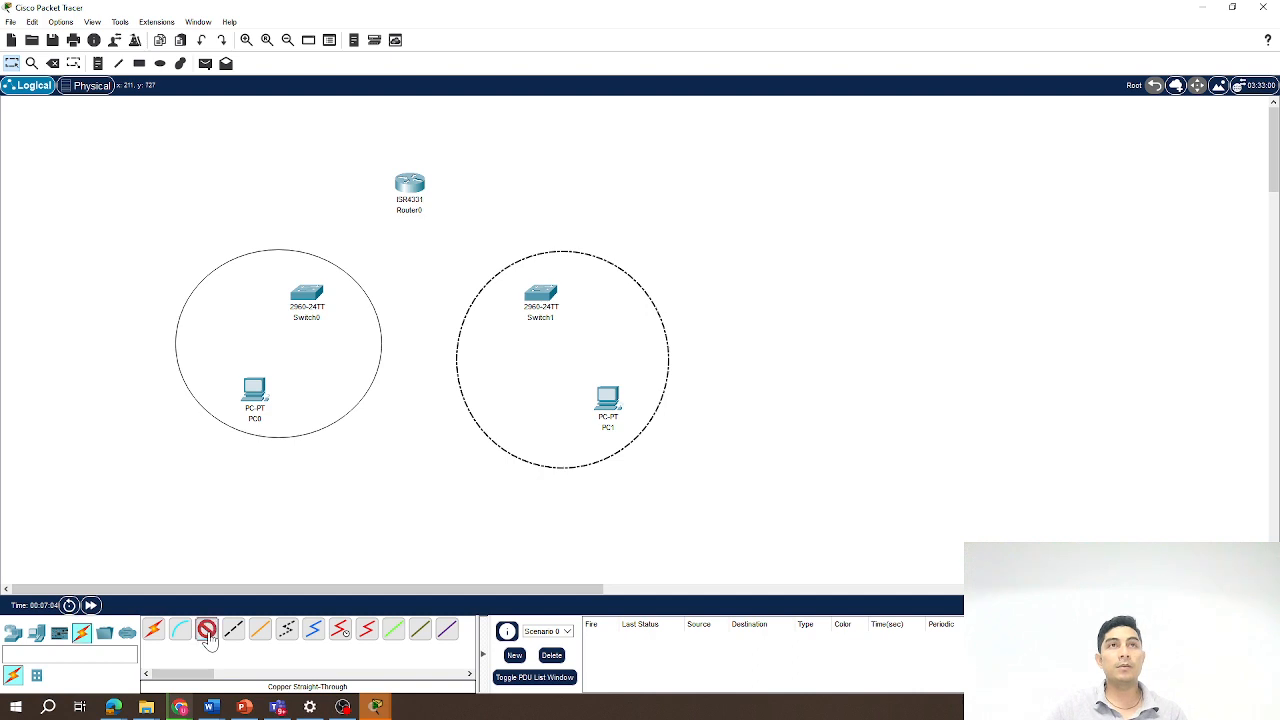
pyautogui.click(258, 396)
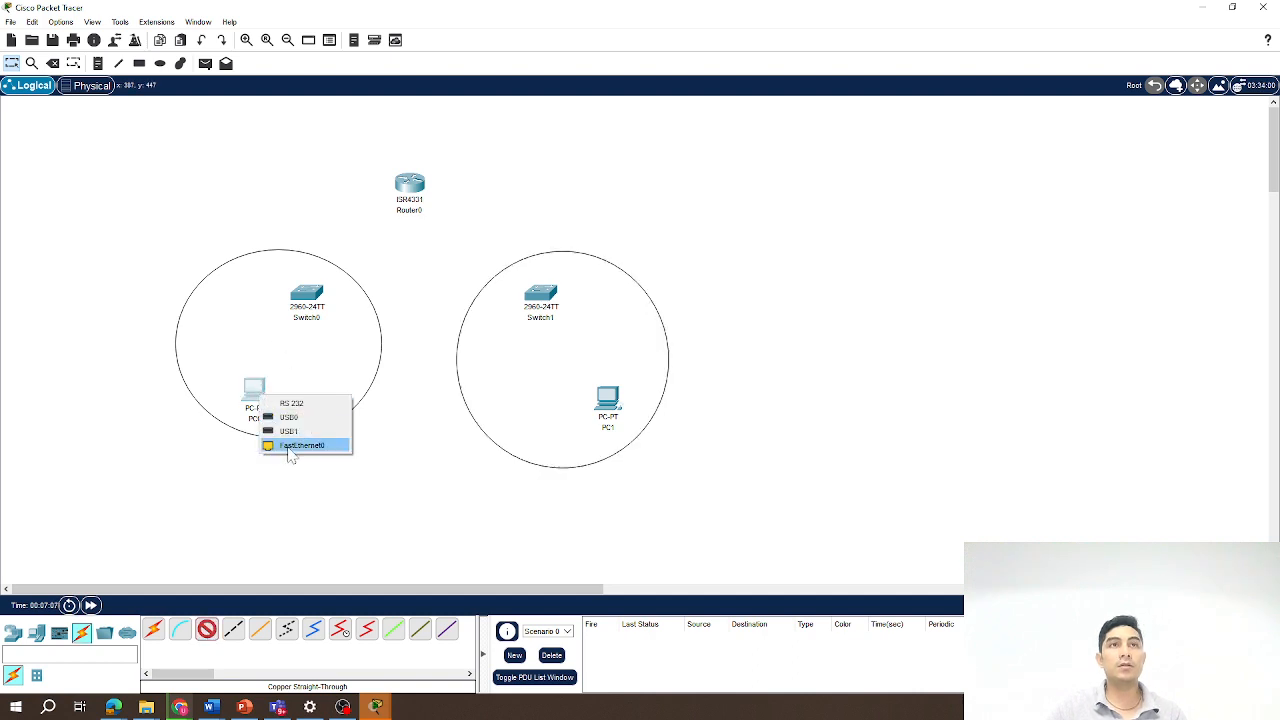
pyautogui.click(292, 445)
pyautogui.moveTo(317, 294)
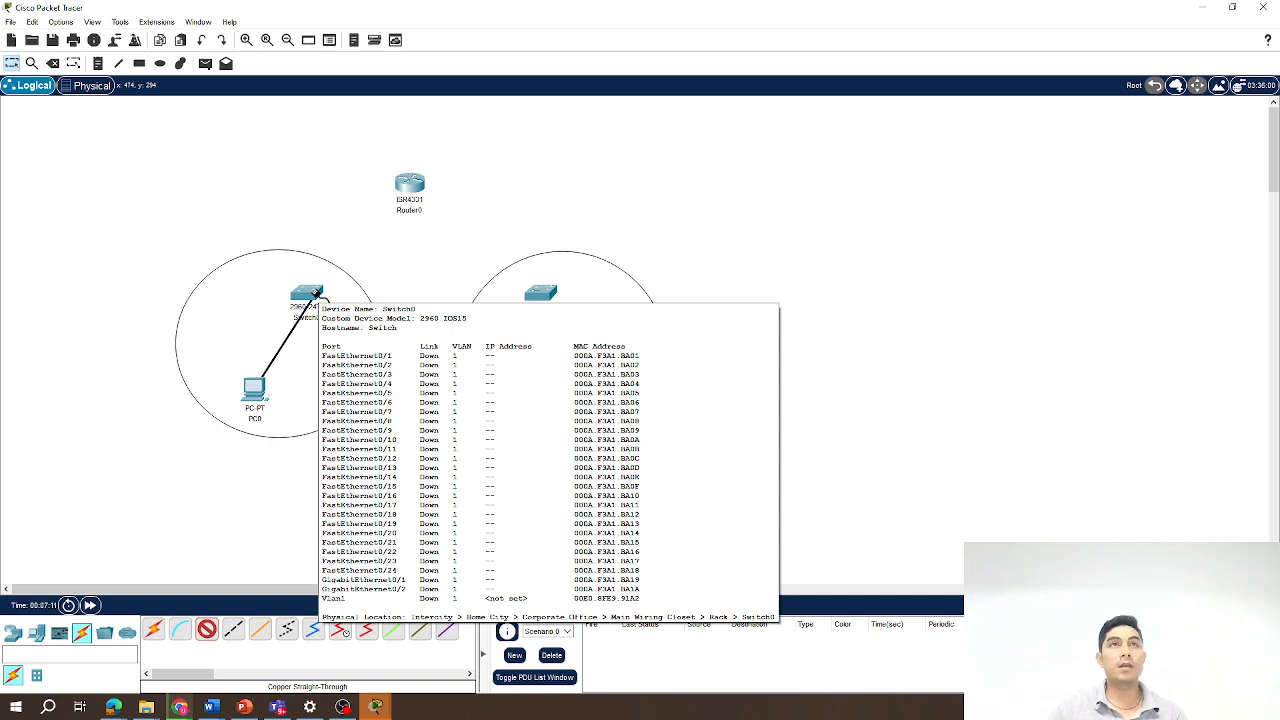
pyautogui.click(312, 292)
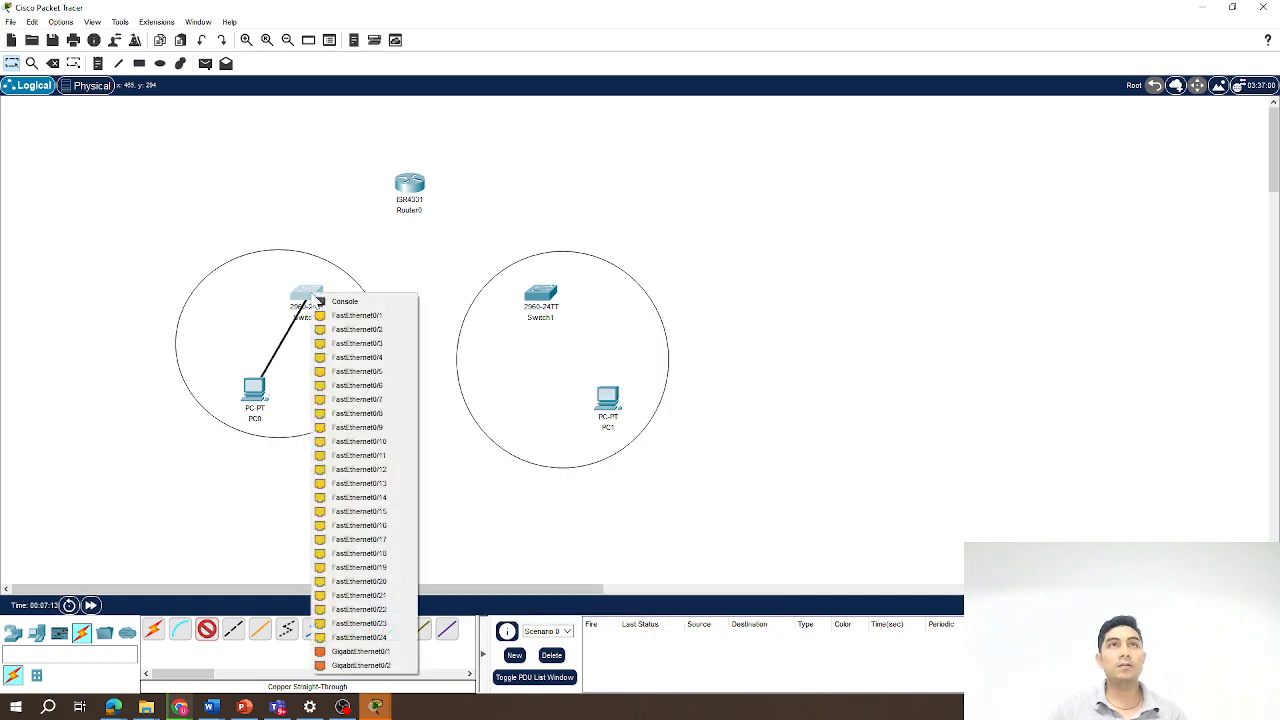
pyautogui.click(345, 317)
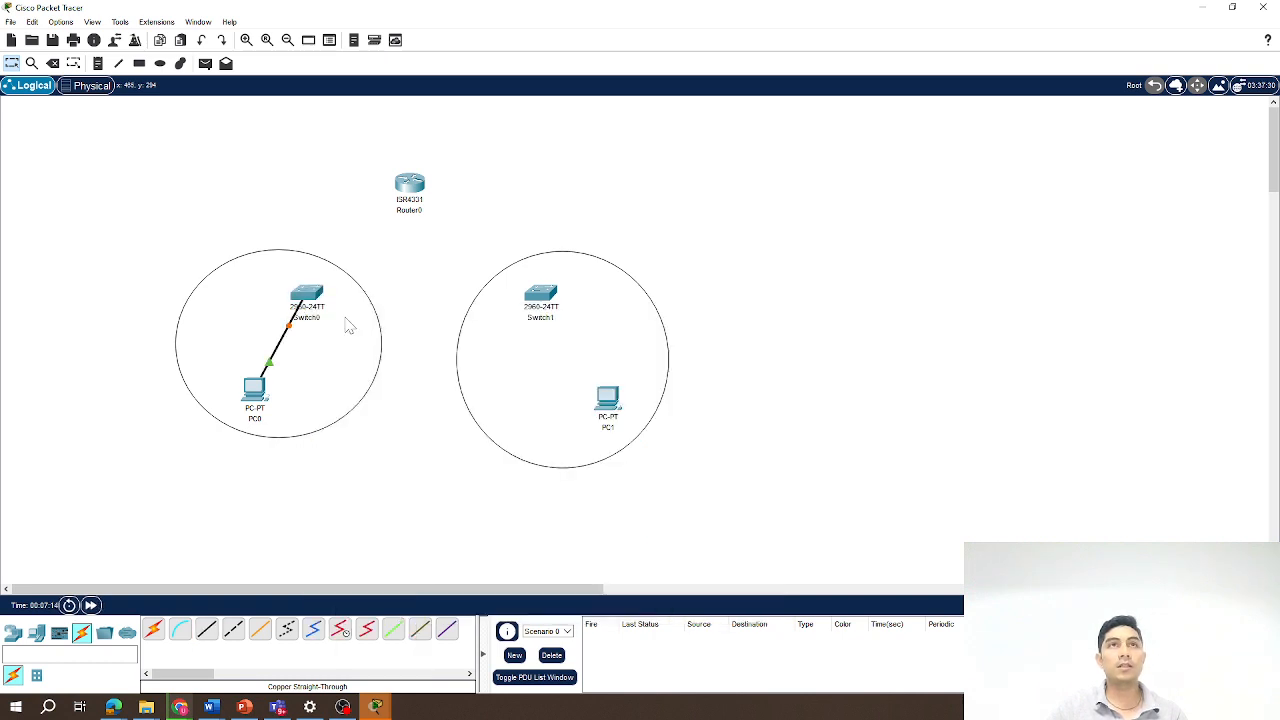
# Connect Switch0 GigabitEthernet0/1 to Router0 with a copper straight-through cable.
pyautogui.click(208, 632)
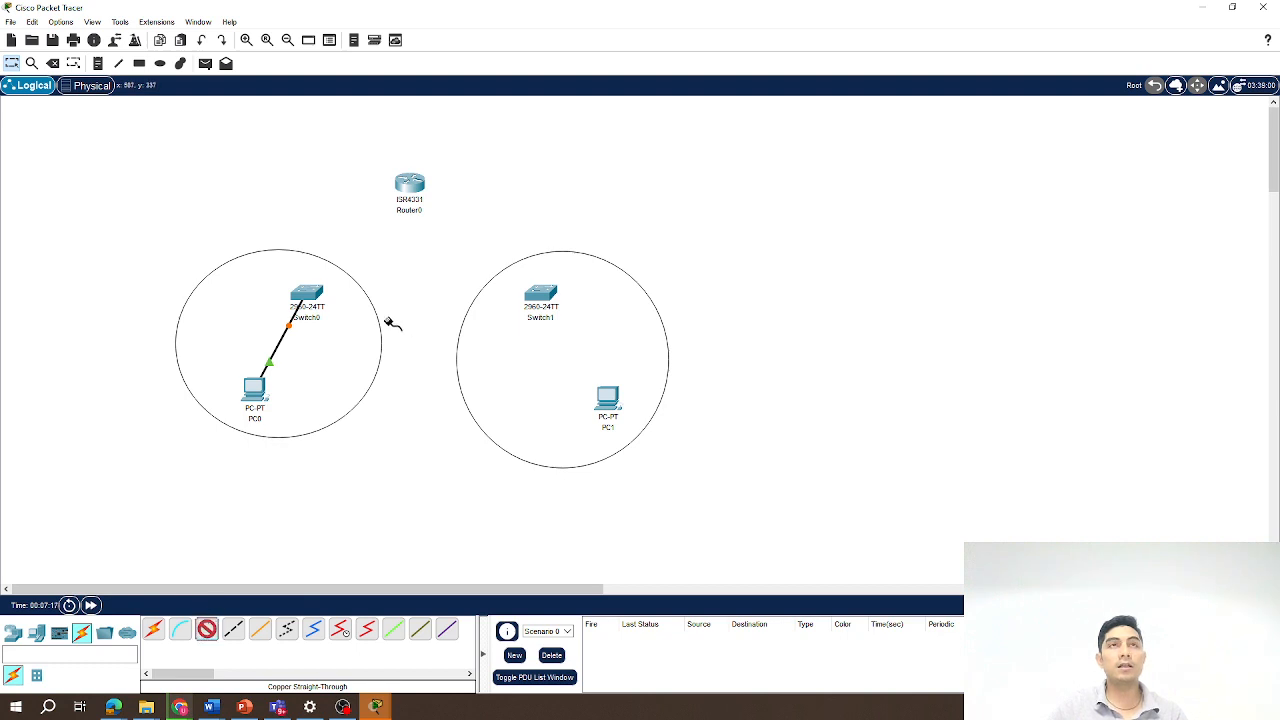
pyautogui.click(312, 299)
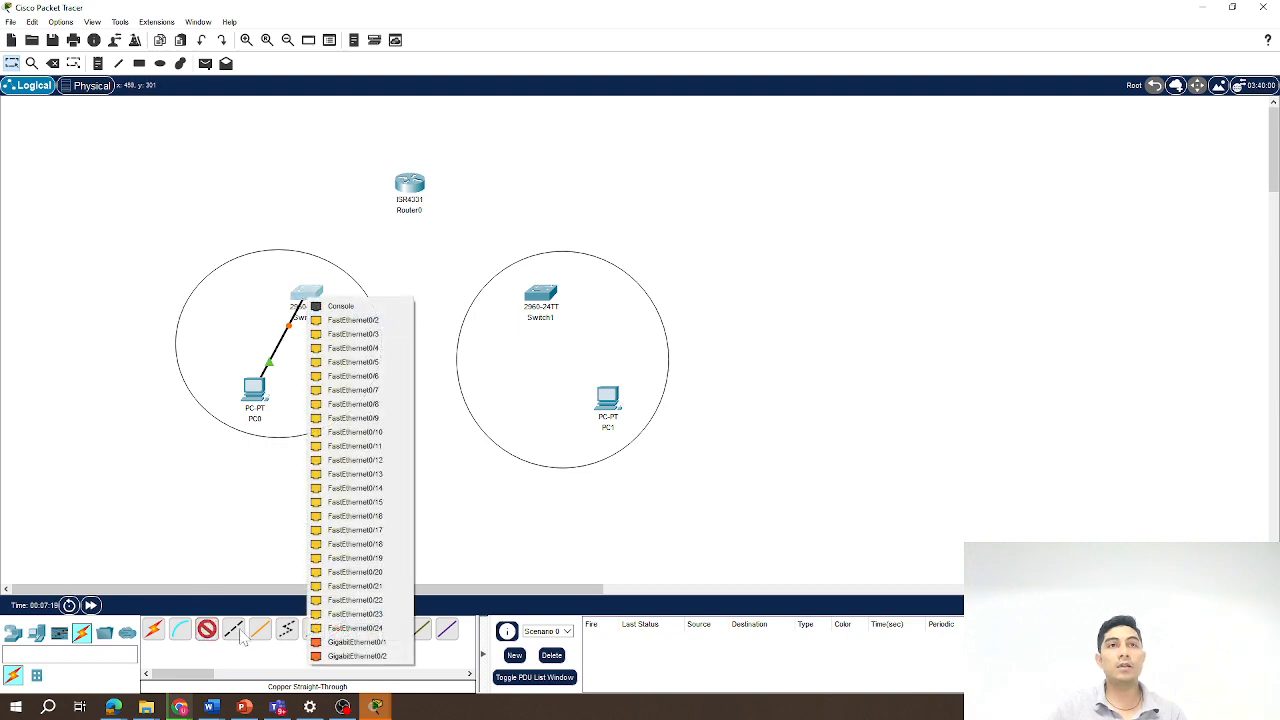
pyautogui.click(353, 648)
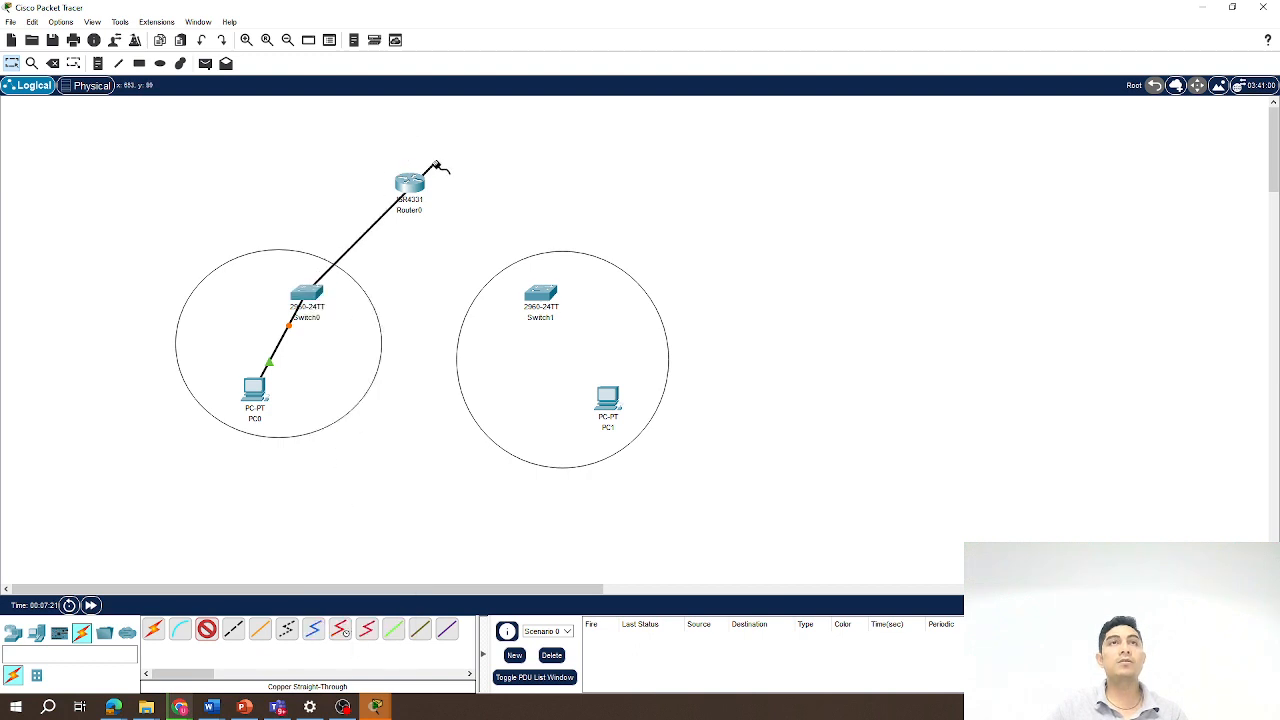
pyautogui.click(409, 184)
pyautogui.click(450, 232)
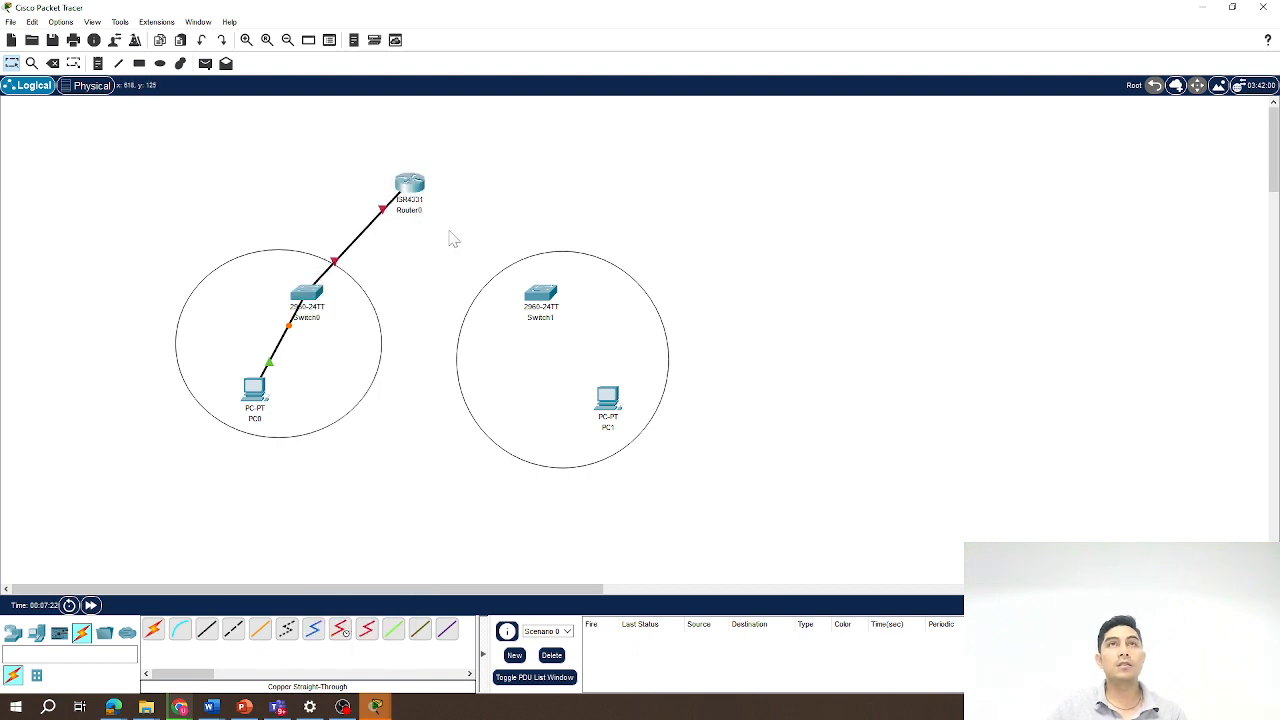
# Connect Router0 GigabitEthernet0/0/1 to Switch1 GigabitEthernet0/1 with a copper straight-through cable.
pyautogui.click(208, 634)
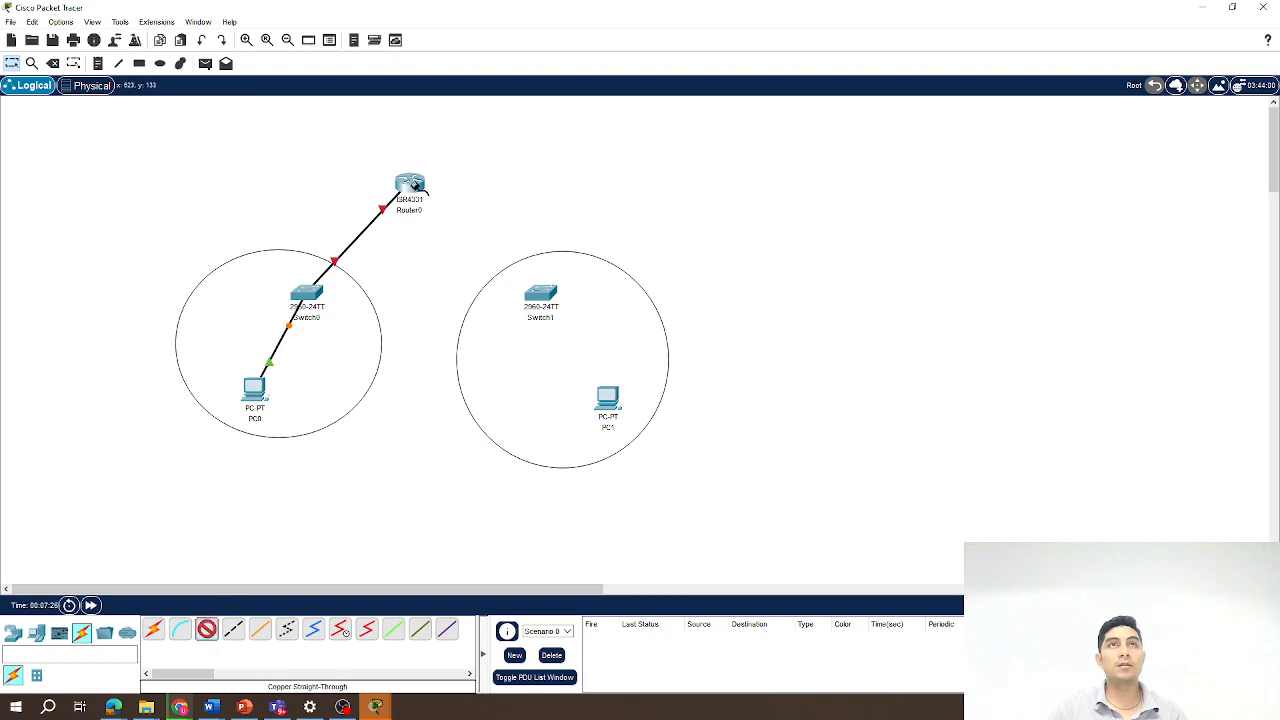
pyautogui.click(414, 186)
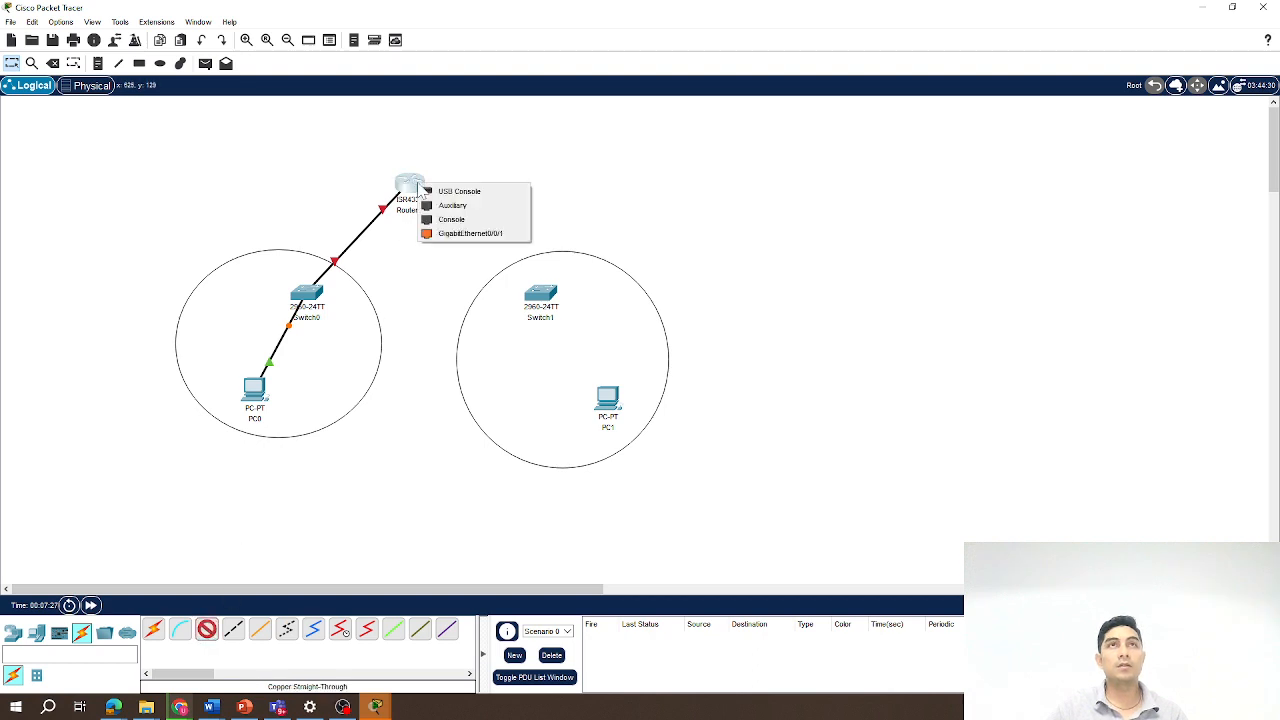
pyautogui.click(470, 233)
pyautogui.click(541, 293)
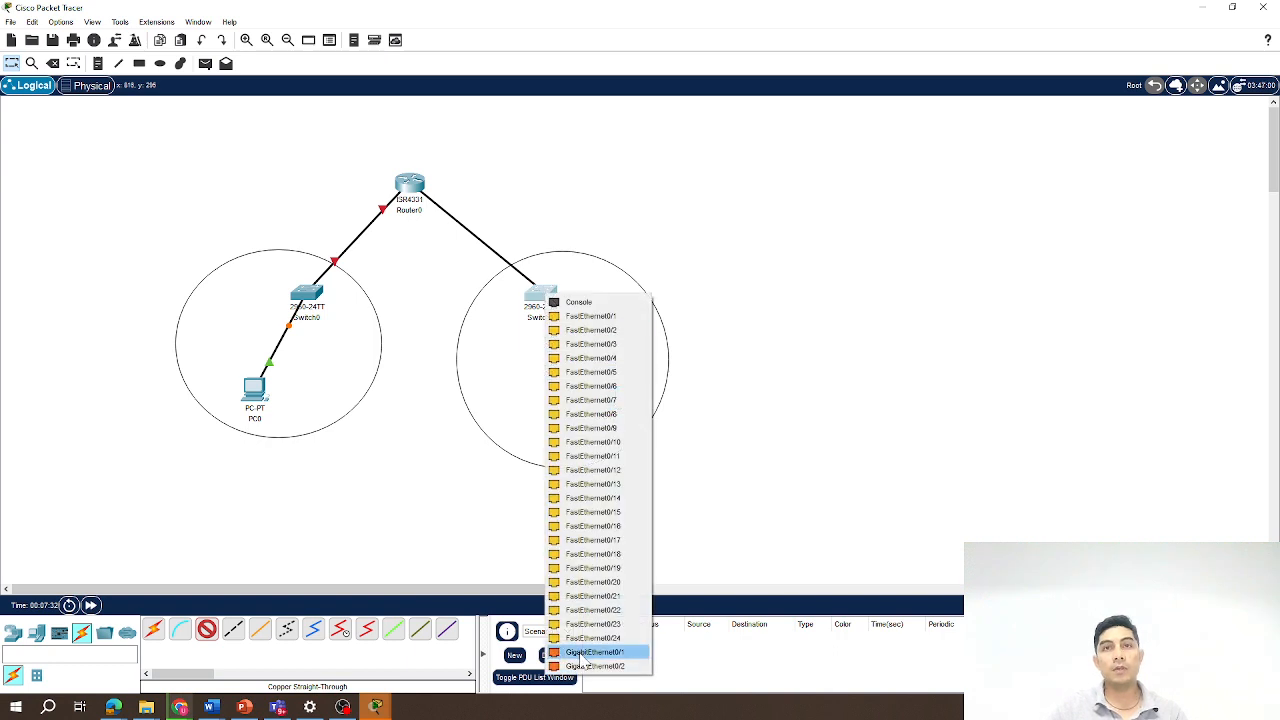
pyautogui.click(583, 656)
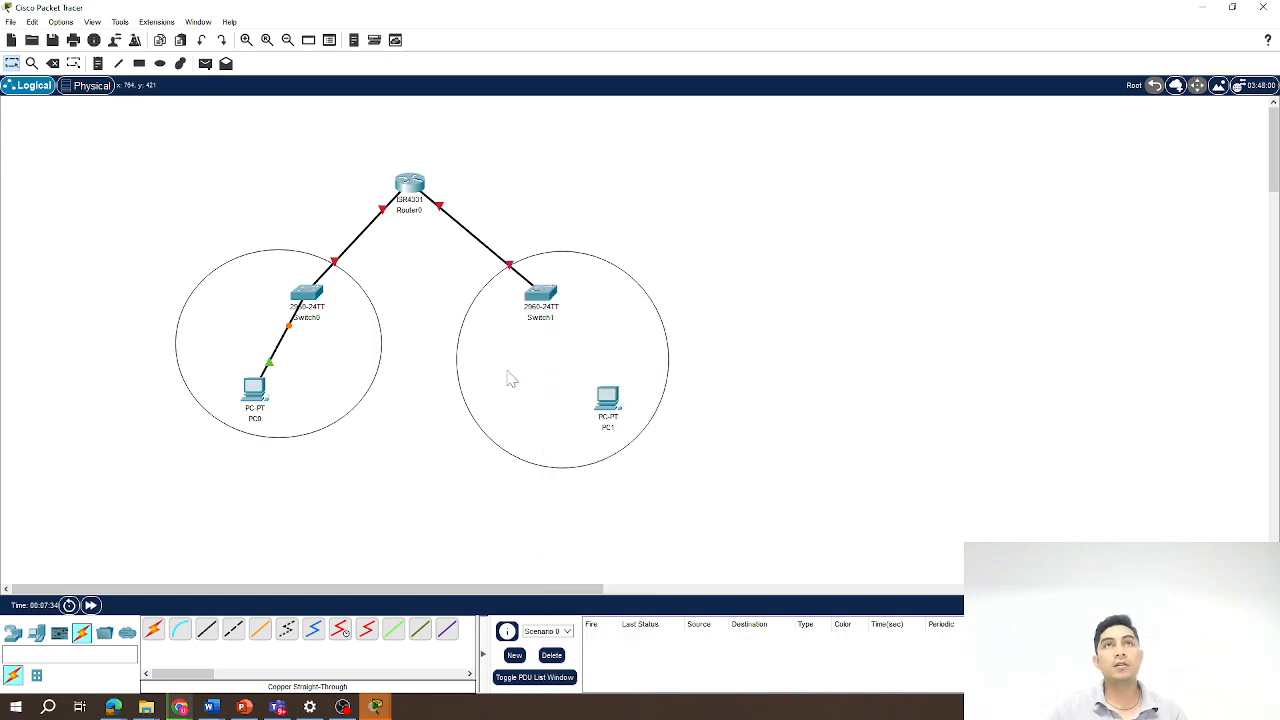
# Connect Switch1 FastEthernet0/1 to PC1 FastEthernet0 with a copper straight-through cable.
pyautogui.click(207, 630)
pyautogui.click(542, 293)
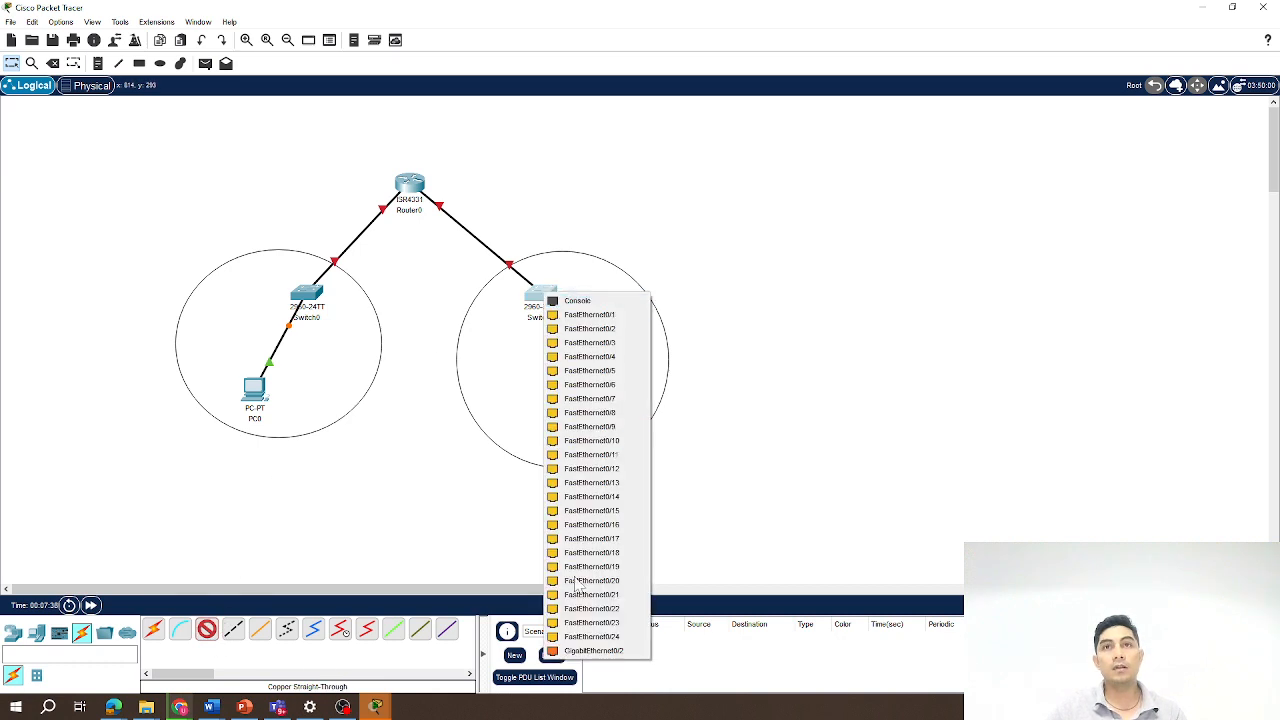
pyautogui.click(590, 315)
pyautogui.click(607, 396)
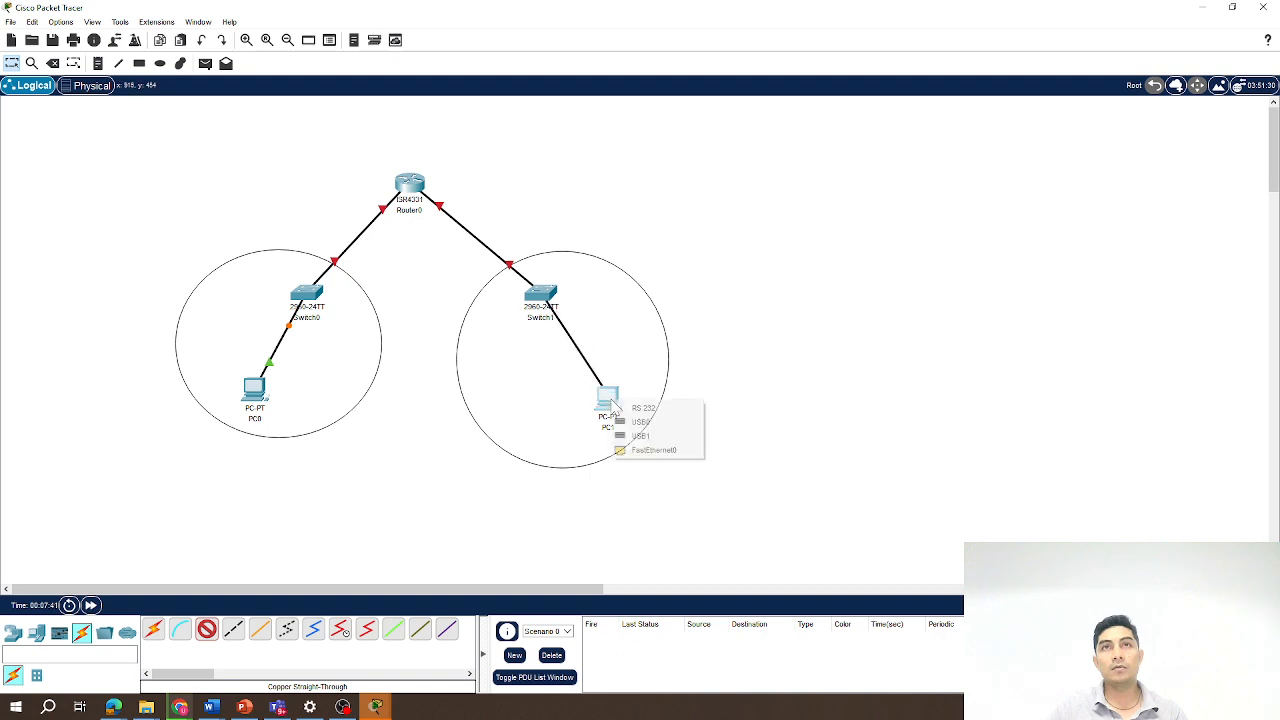
pyautogui.click(655, 450)
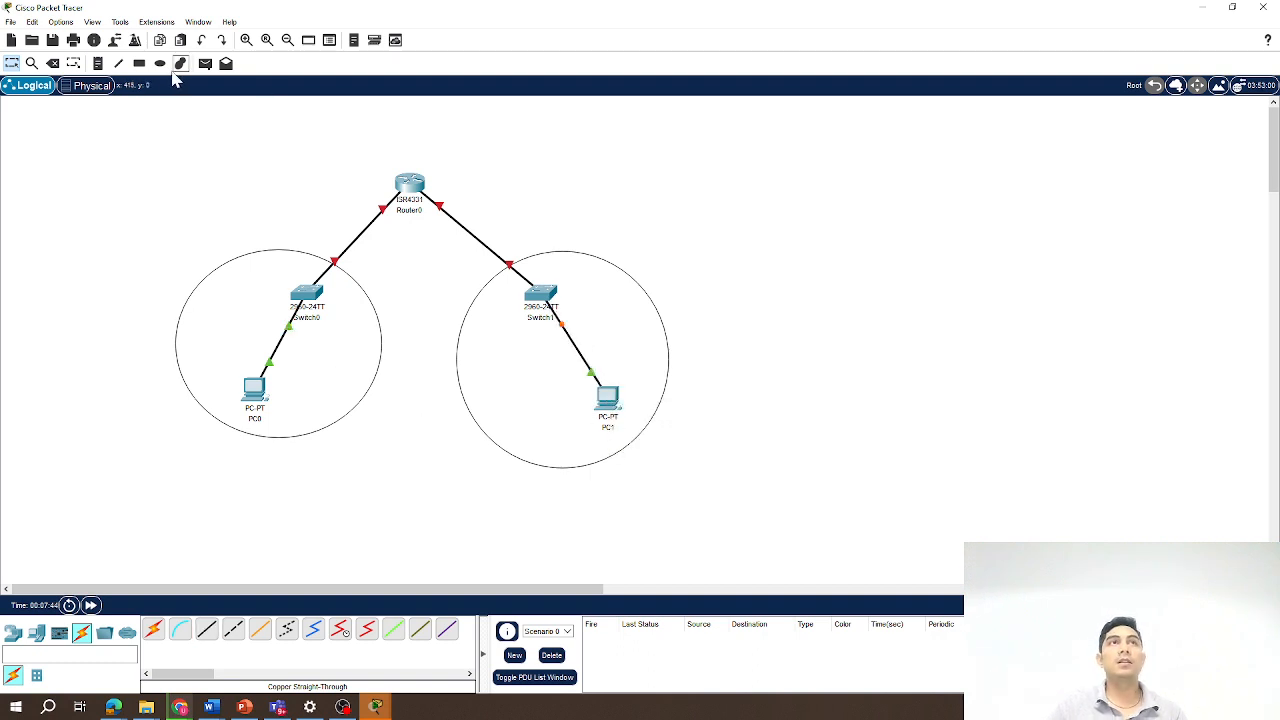
# Add a text note reading Network A below the first ellipse.
pyautogui.click(98, 64)
pyautogui.click(217, 459)
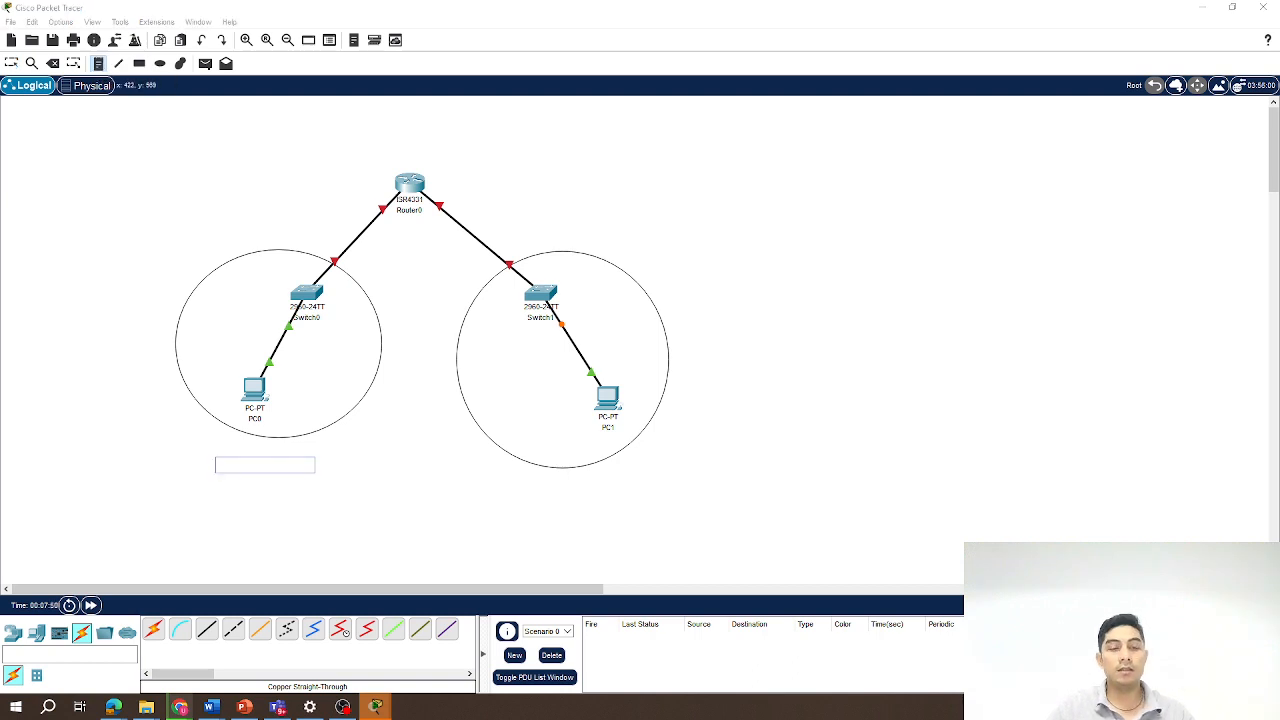
pyautogui.write('Network A')
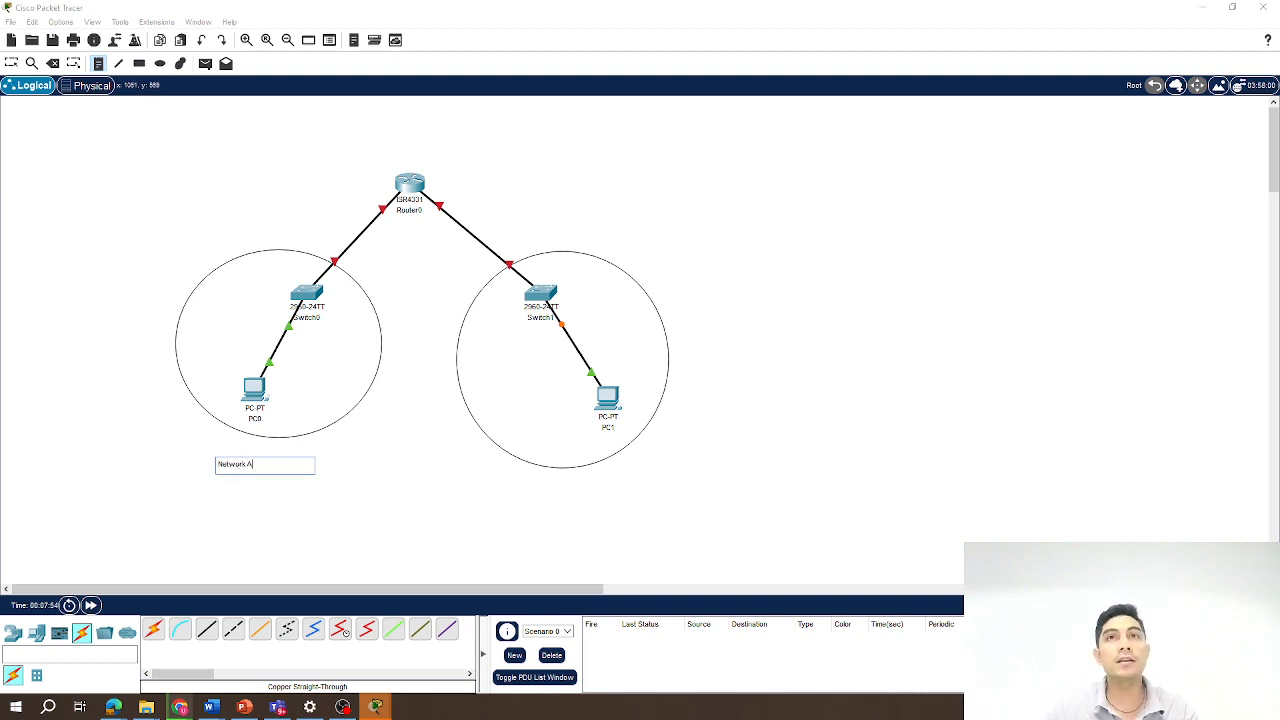
# Add a text note reading Network B below the second ellipse.
pyautogui.click(583, 482)
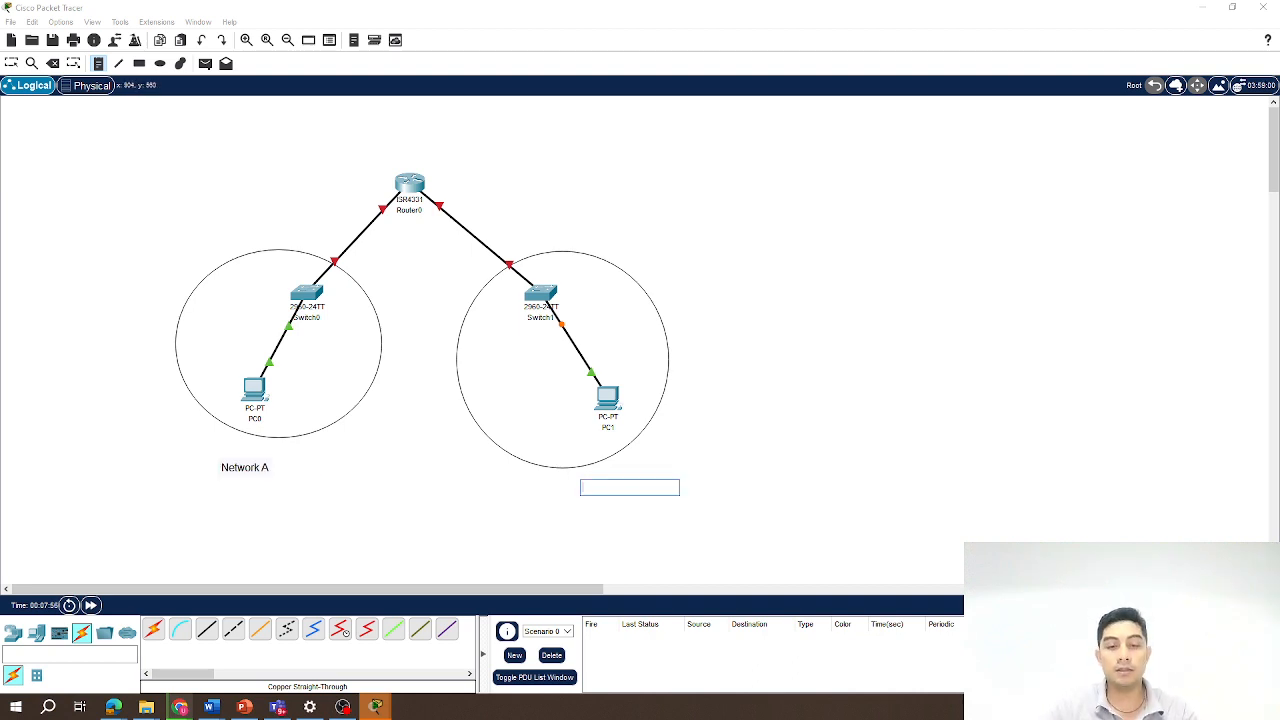
pyautogui.write('Network B')
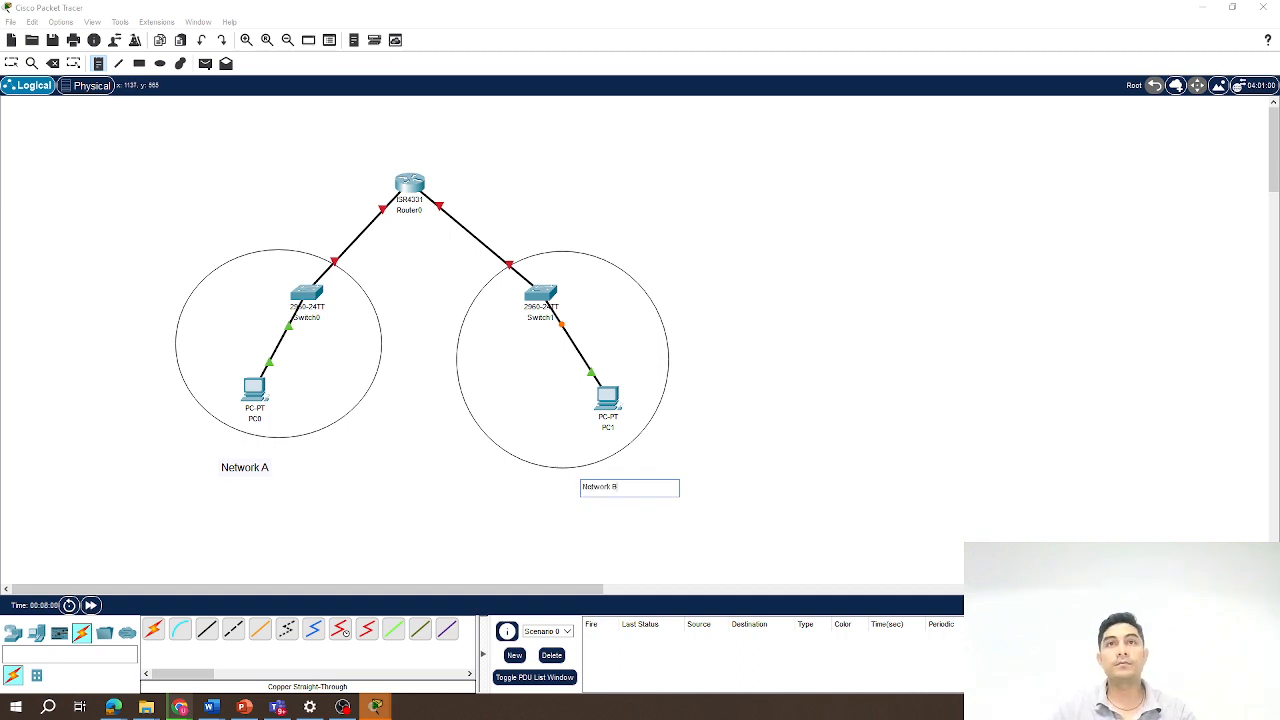
pyautogui.click(757, 474)
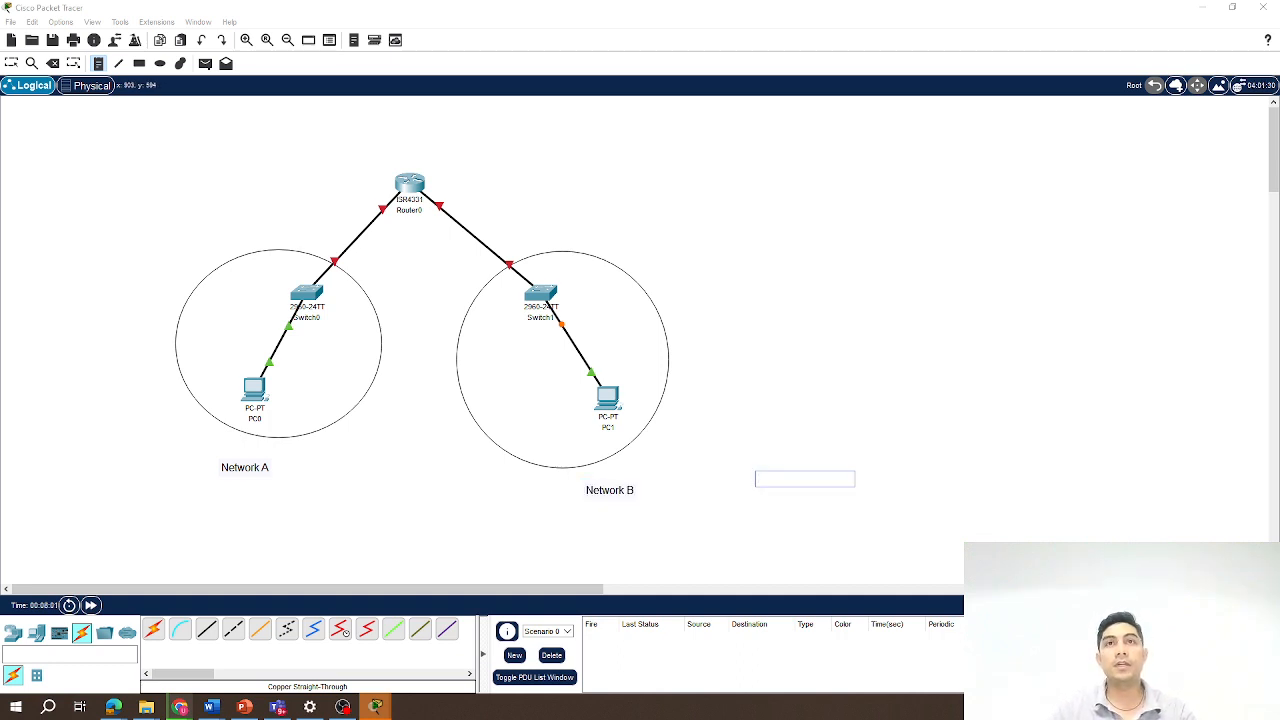
# Move the Network B note slightly up and to the right.
pyautogui.click(12, 64)
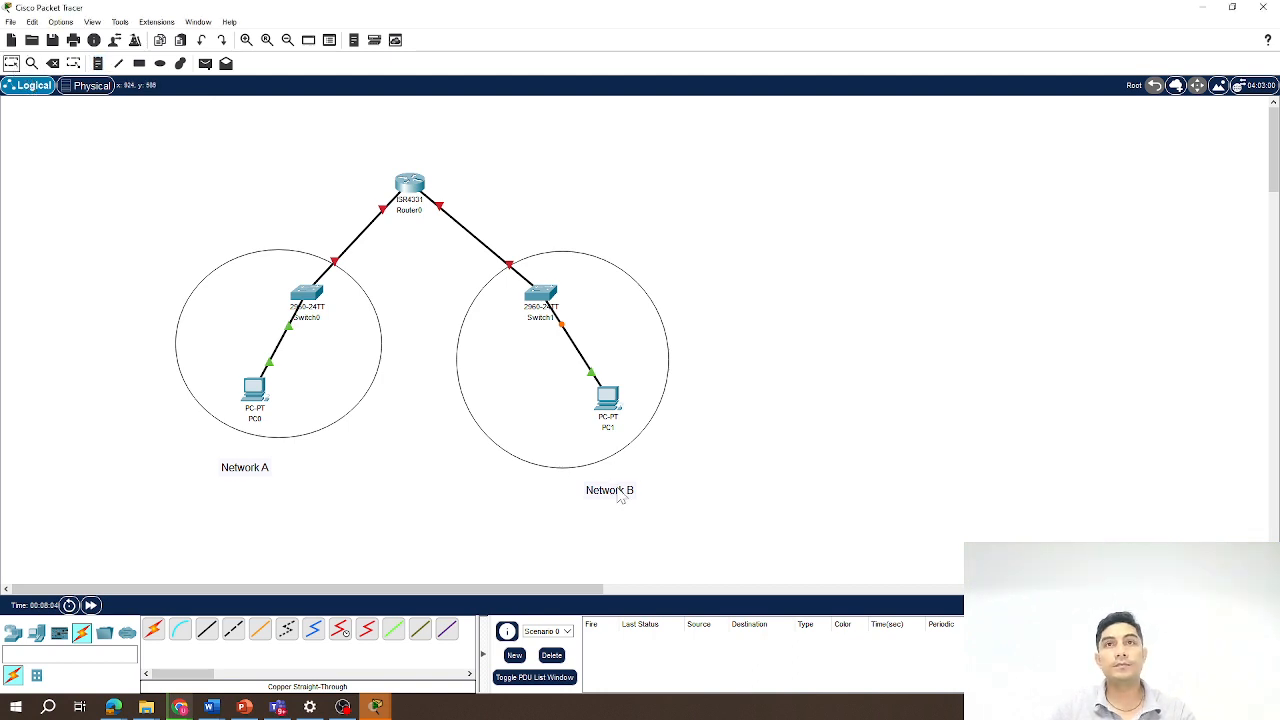
pyautogui.moveTo(618, 496); pyautogui.dragTo(638, 487)
pyautogui.click(720, 448)
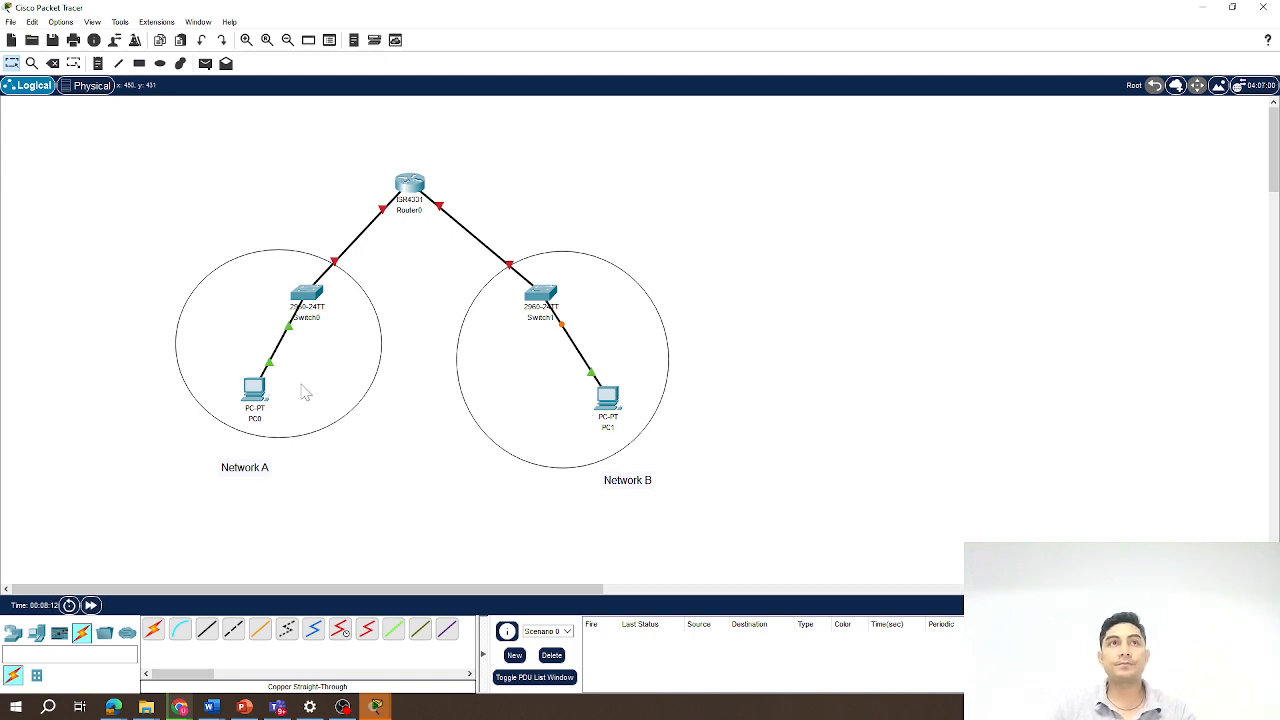
# In PC0's IP Configuration, set the static IPv4 address to 192.168.1.1 with subnet mask 255.255.255.0.
pyautogui.click(262, 386)
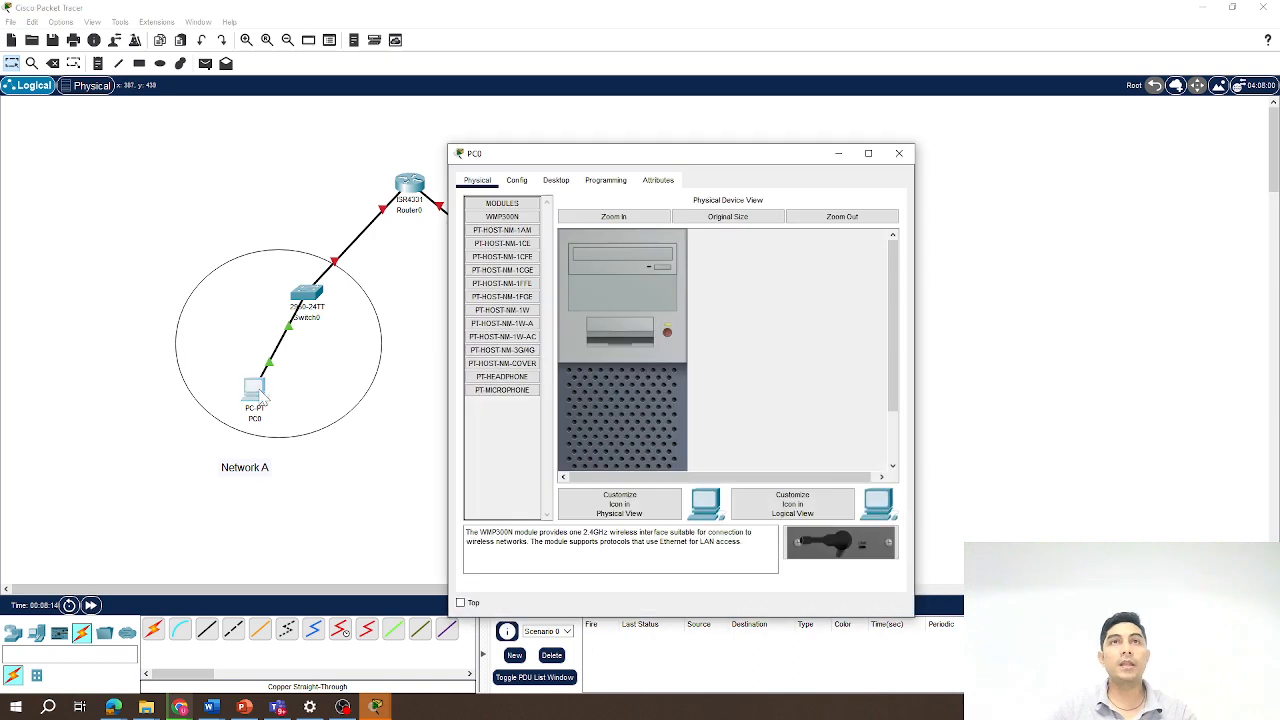
pyautogui.click(560, 183)
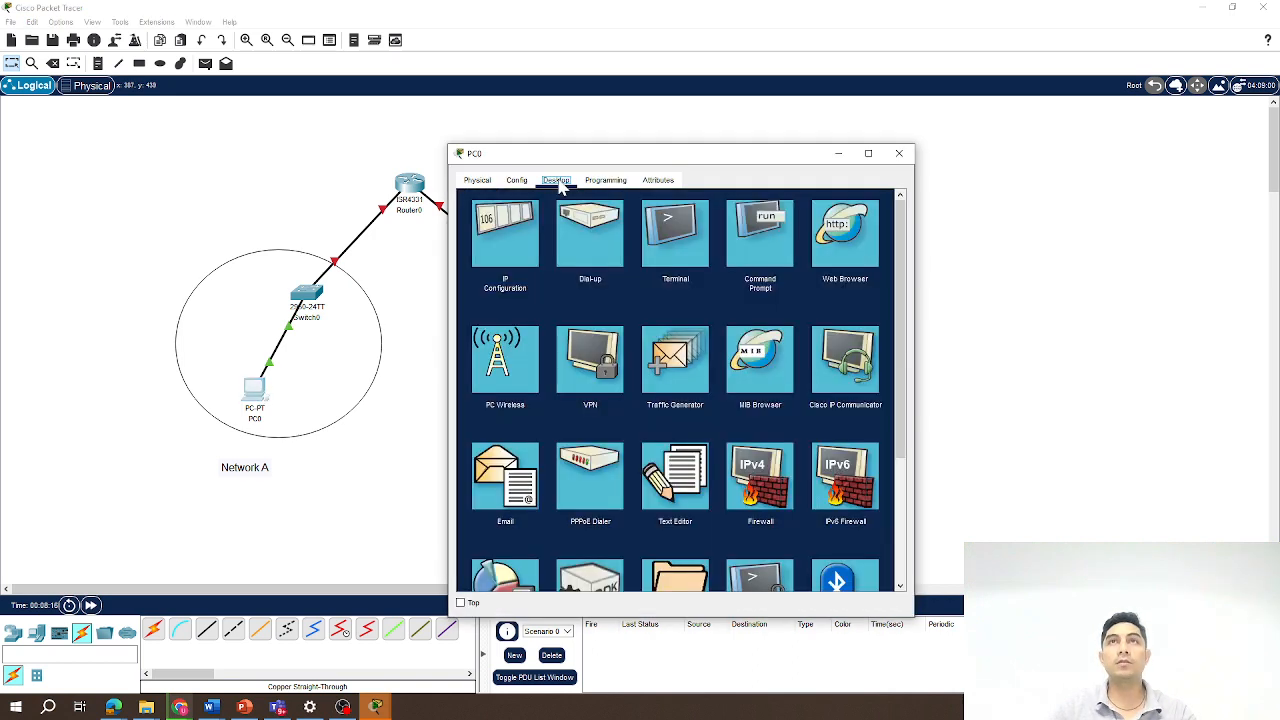
pyautogui.click(515, 232)
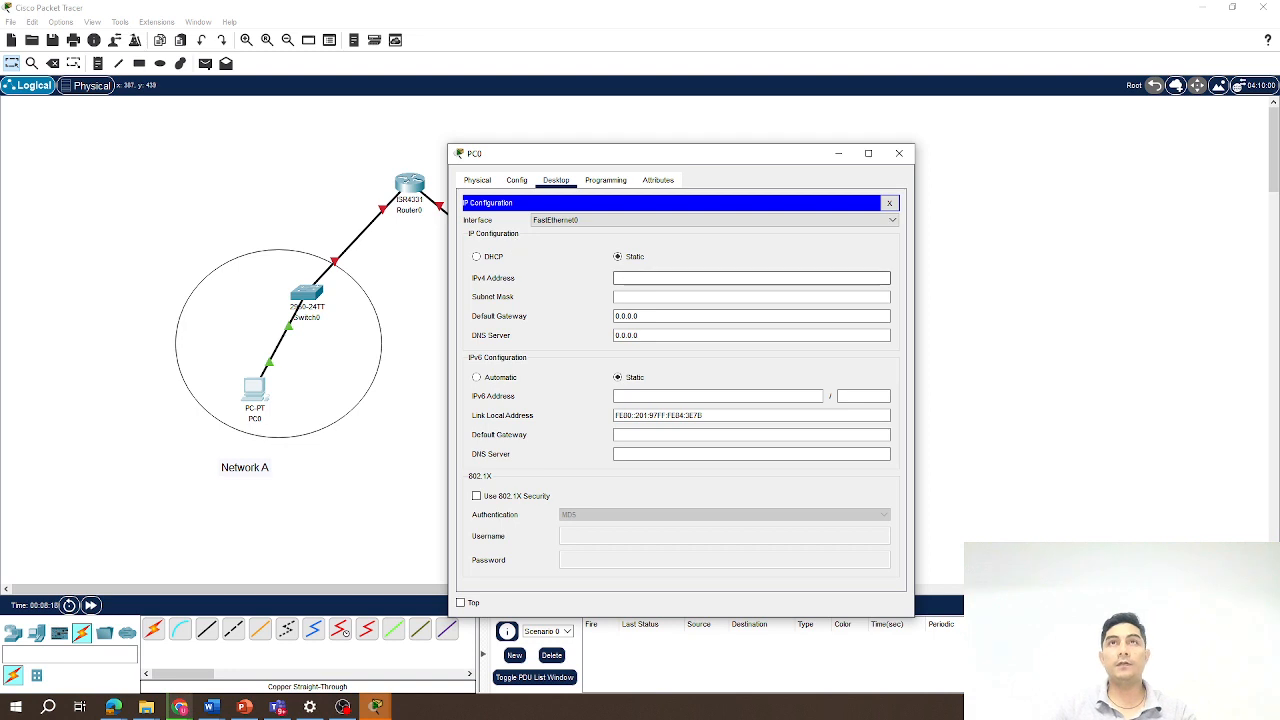
pyautogui.write('192')
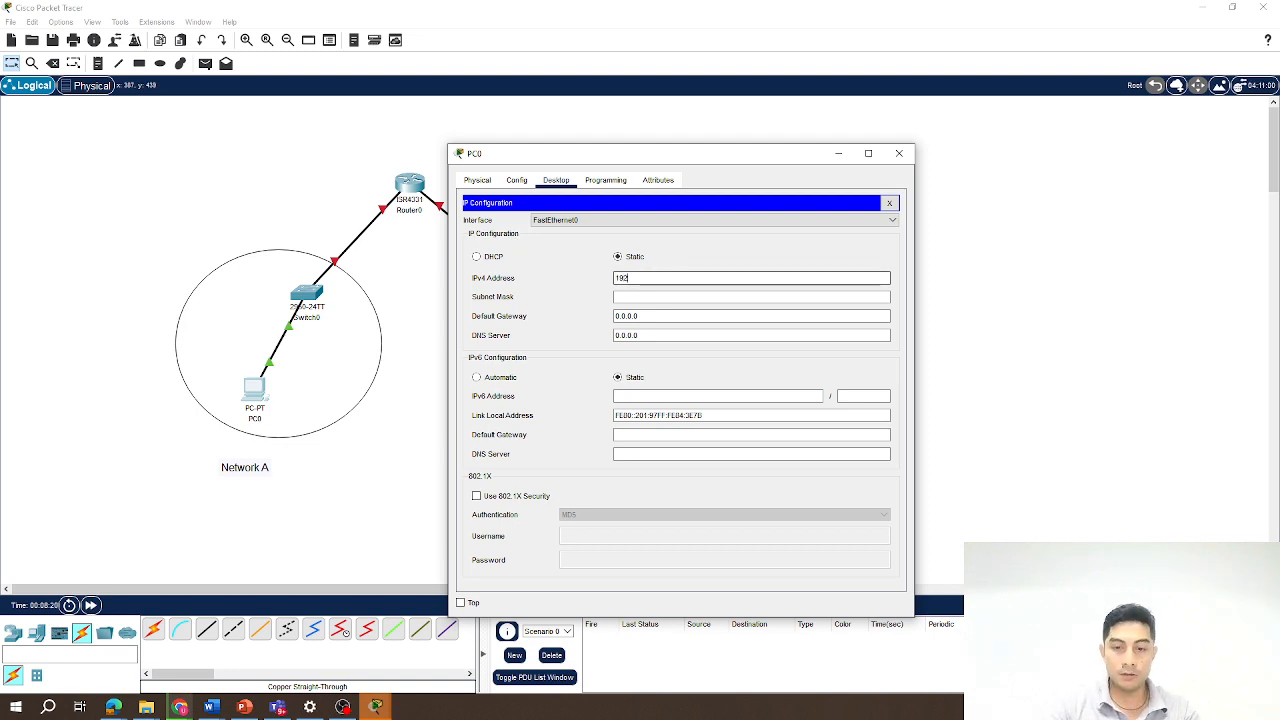
pyautogui.write('.168')
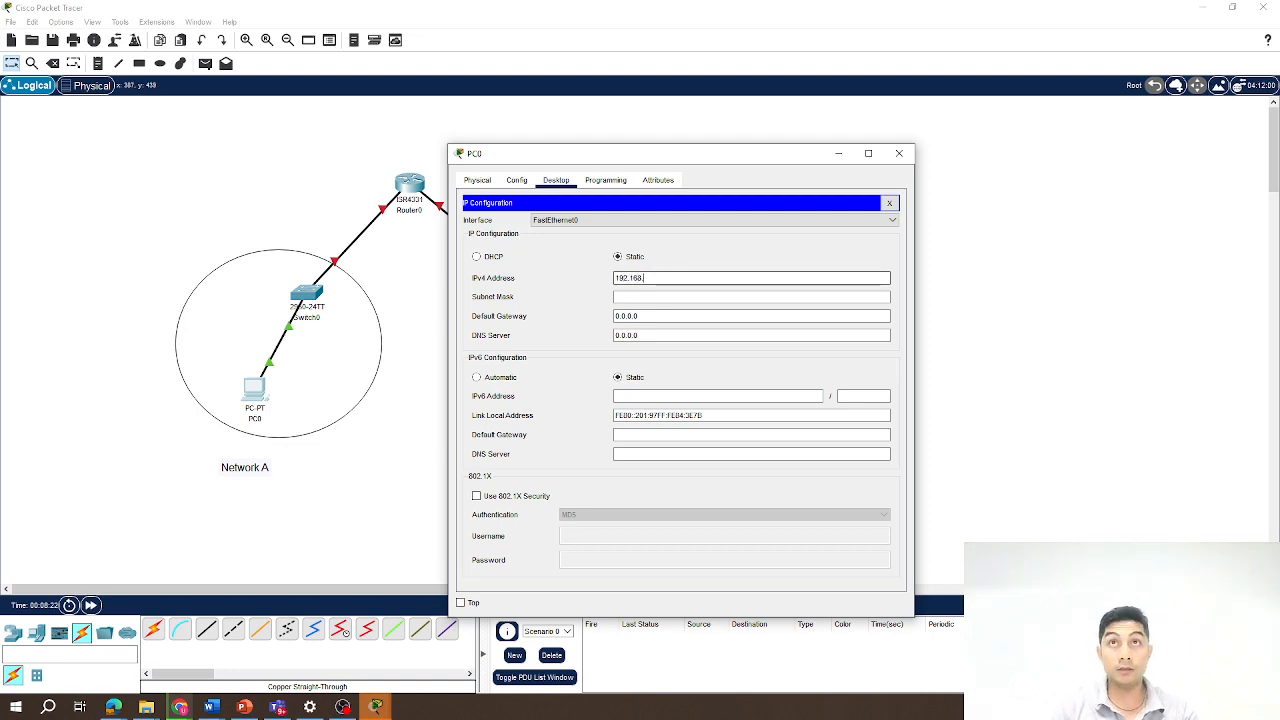
pyautogui.write('.1.1')
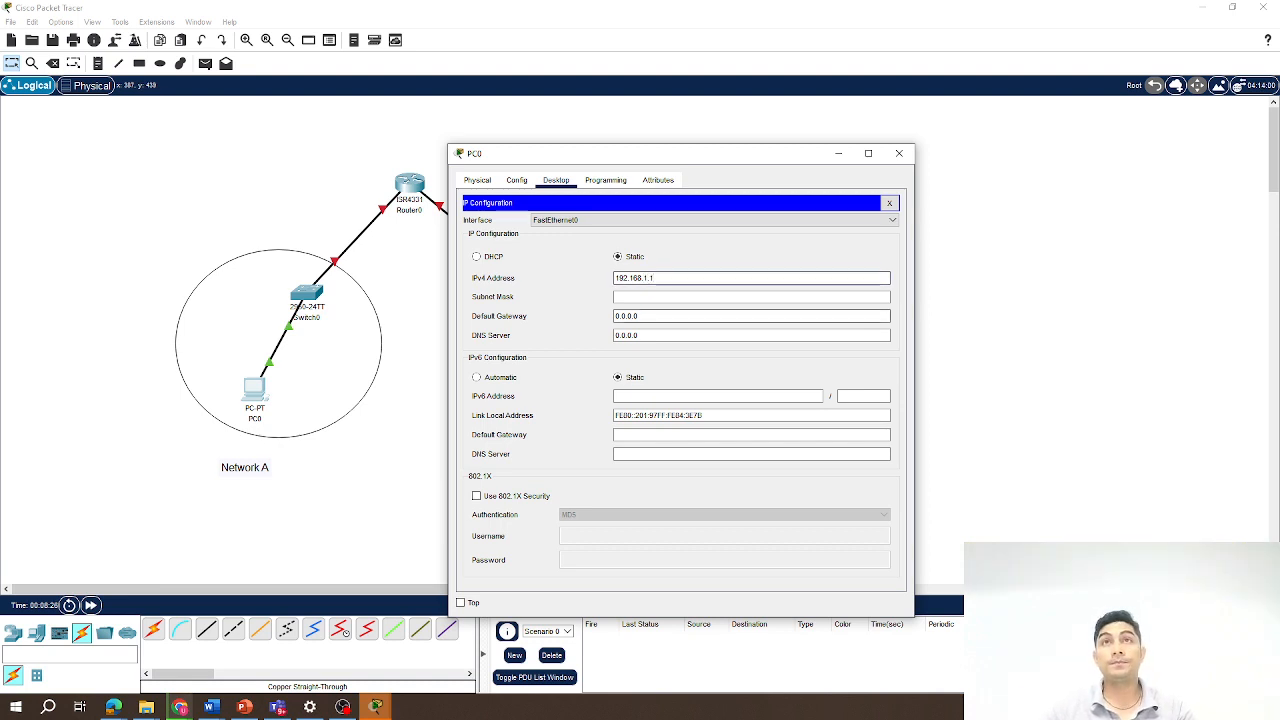
pyautogui.press('Tab')
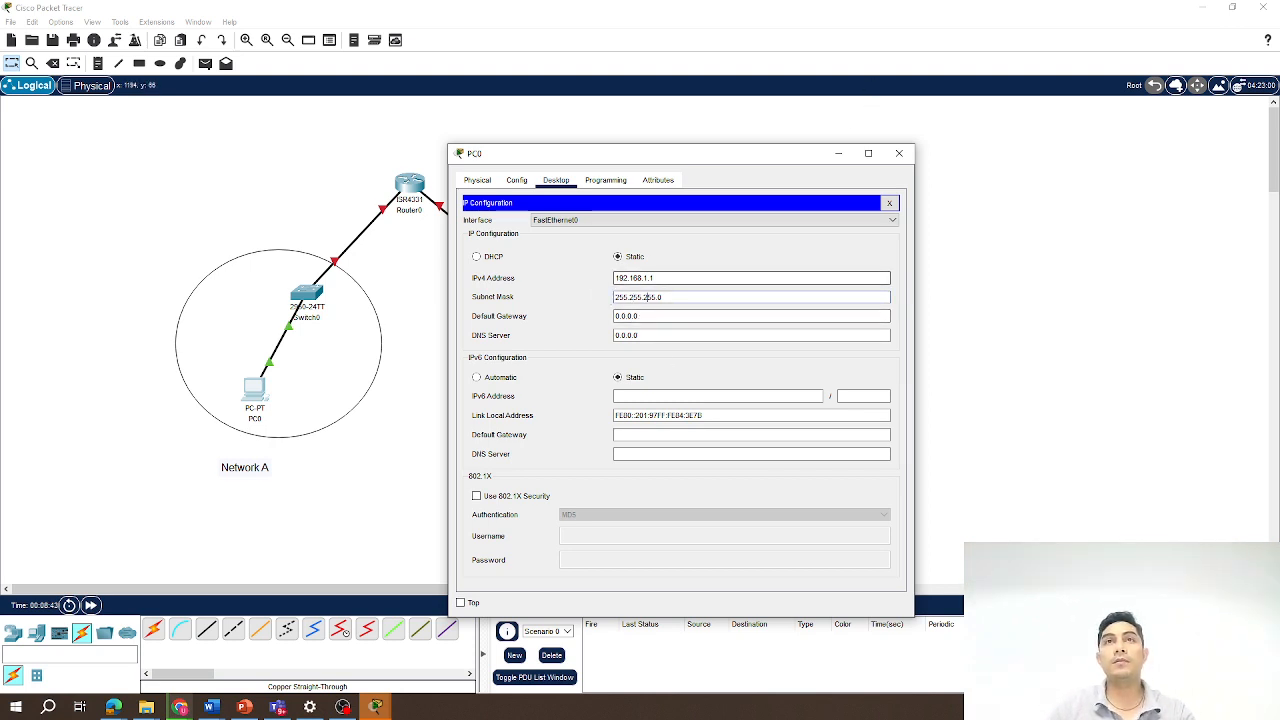
# Set PC0's default gateway to 192.168.1.2 and close its configuration window.
pyautogui.click(638, 316)
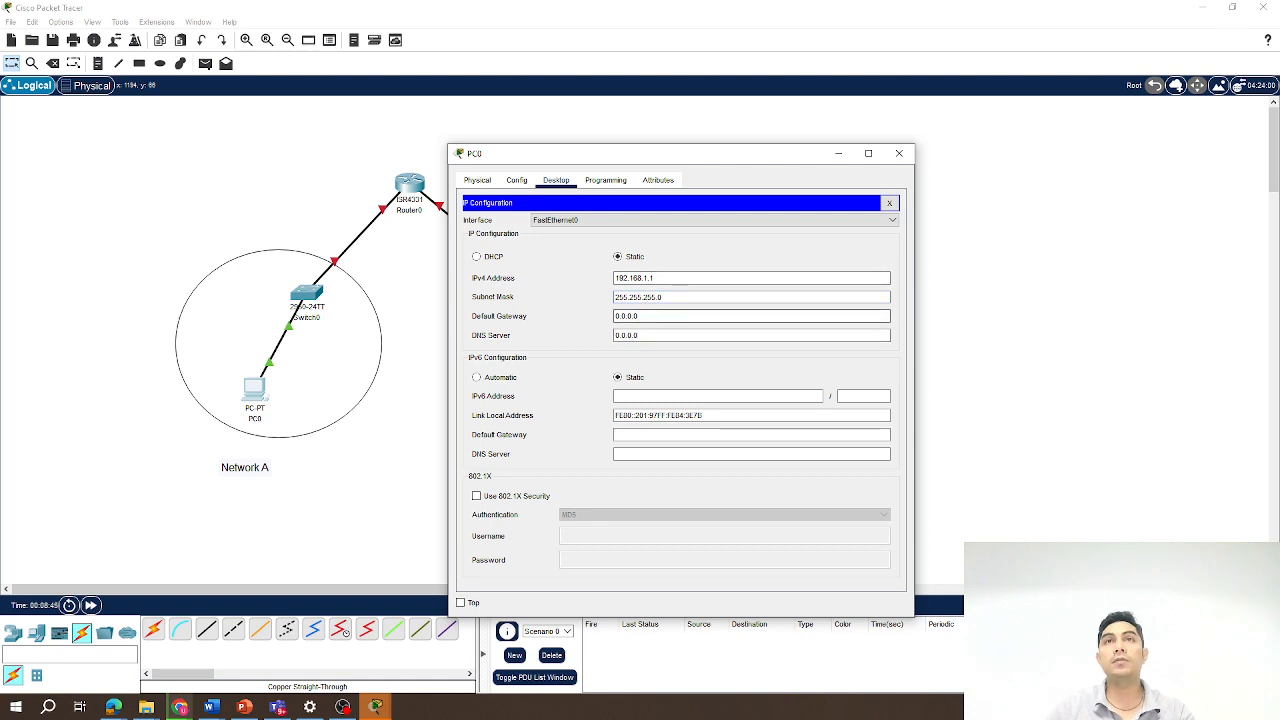
pyautogui.doubleClick(638, 316)
pyautogui.write('1')
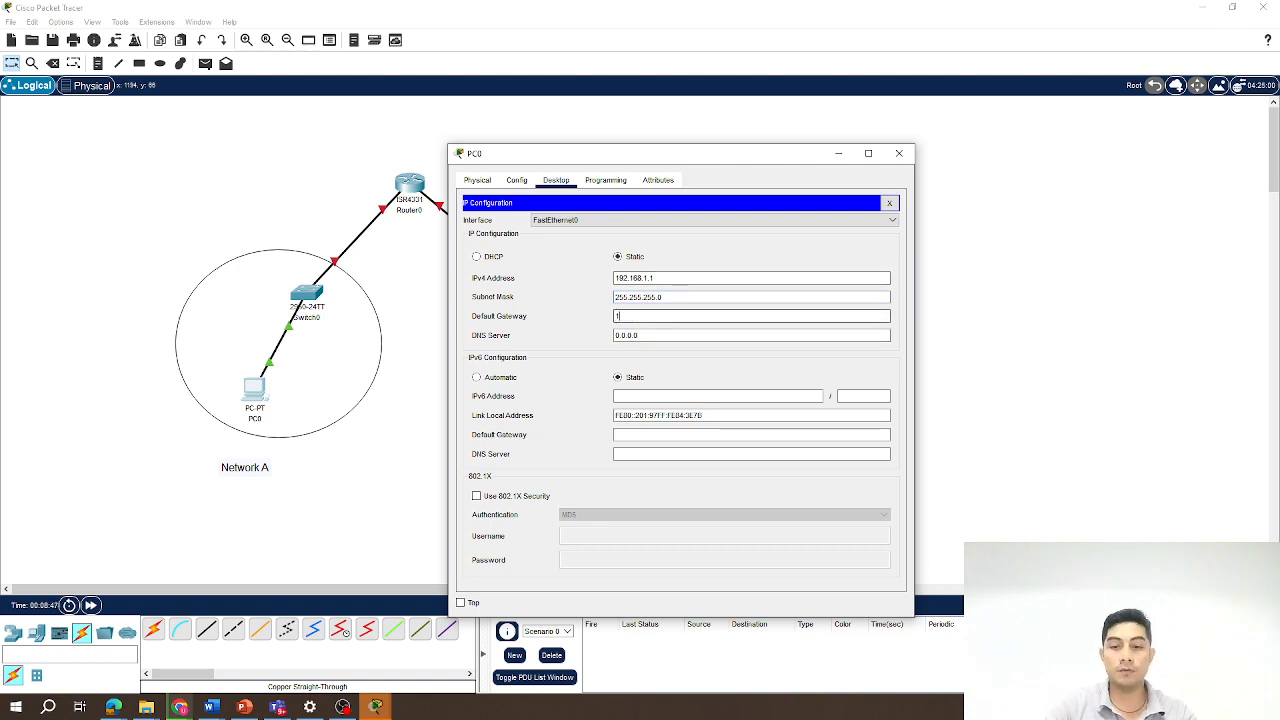
pyautogui.write('92.168.1.2')
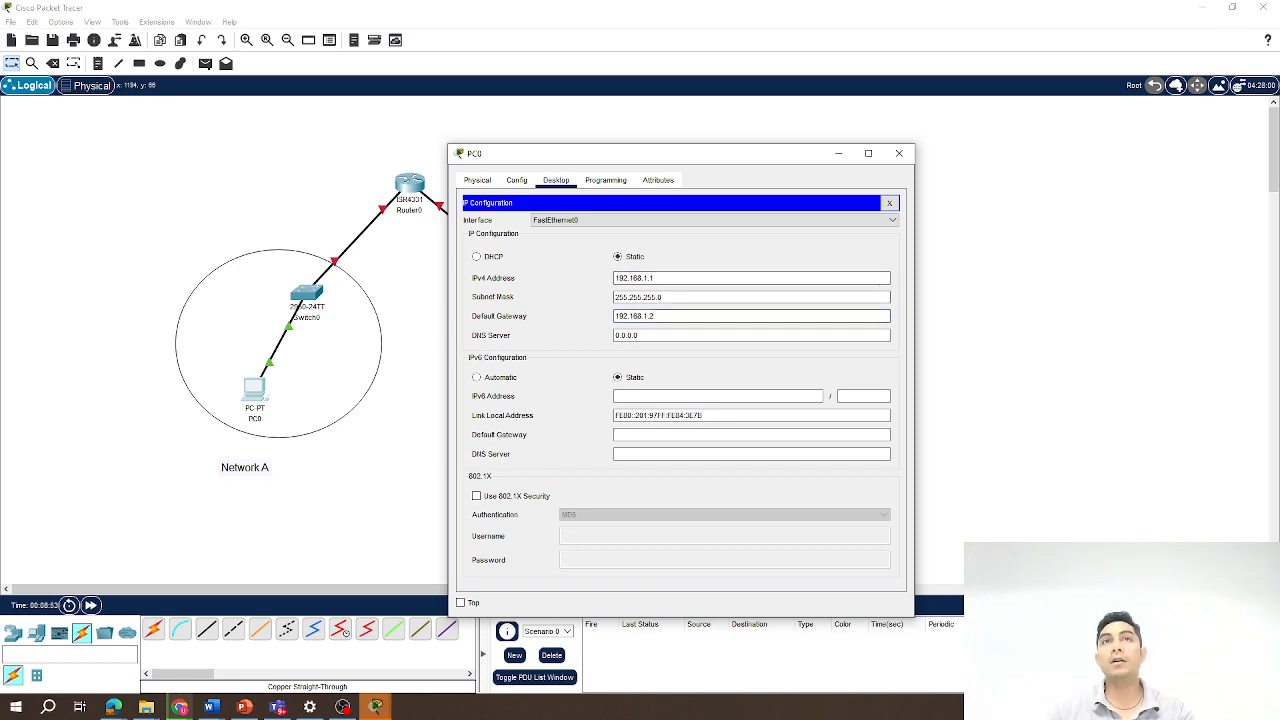
pyautogui.moveTo(655, 316); pyautogui.dragTo(613, 316)
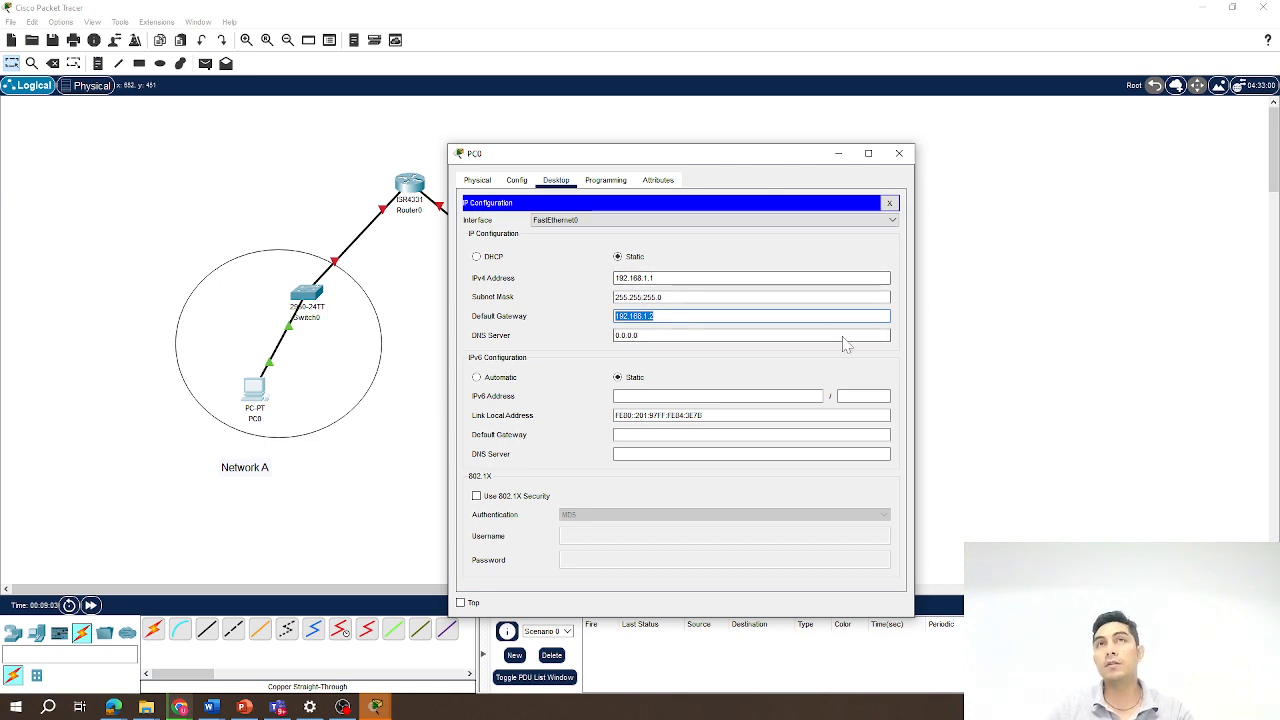
pyautogui.click(656, 316)
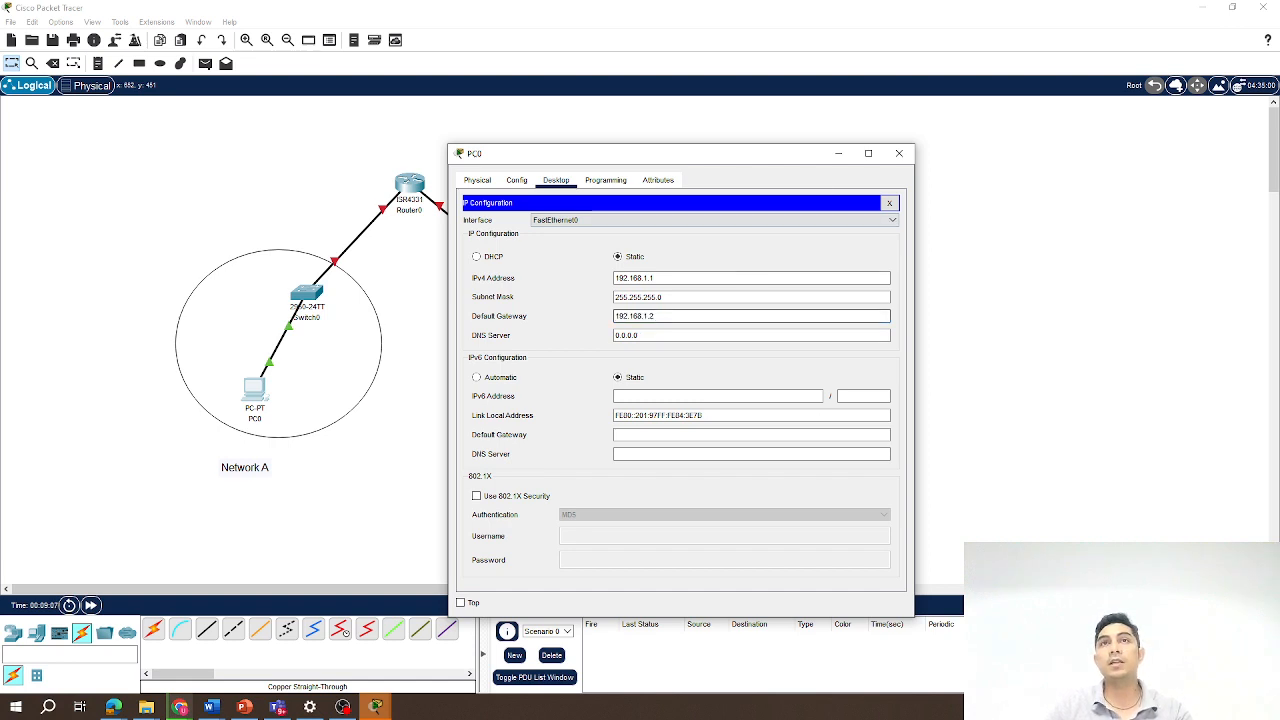
pyautogui.click(899, 154)
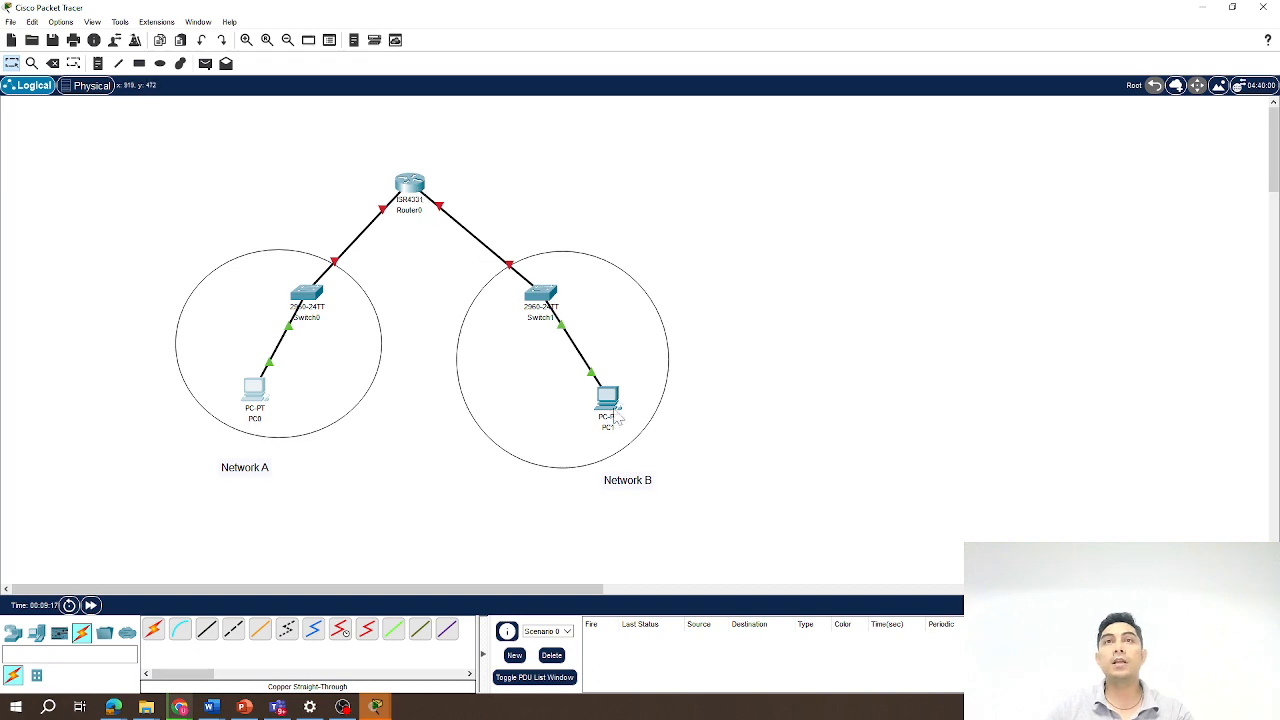
# In PC1's IP Configuration, set the static IPv4 address to 192.168.2.1 with subnet mask 255.255.255.0.
pyautogui.click(612, 399)
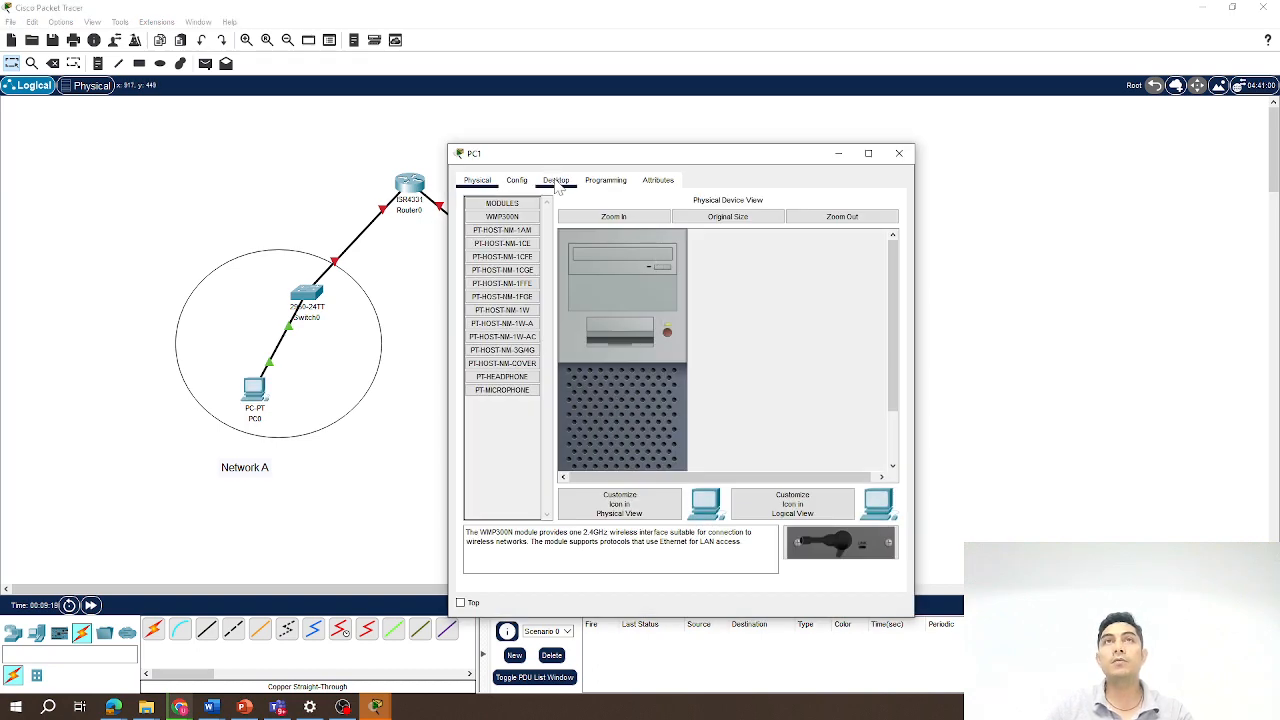
pyautogui.click(556, 180)
pyautogui.click(505, 238)
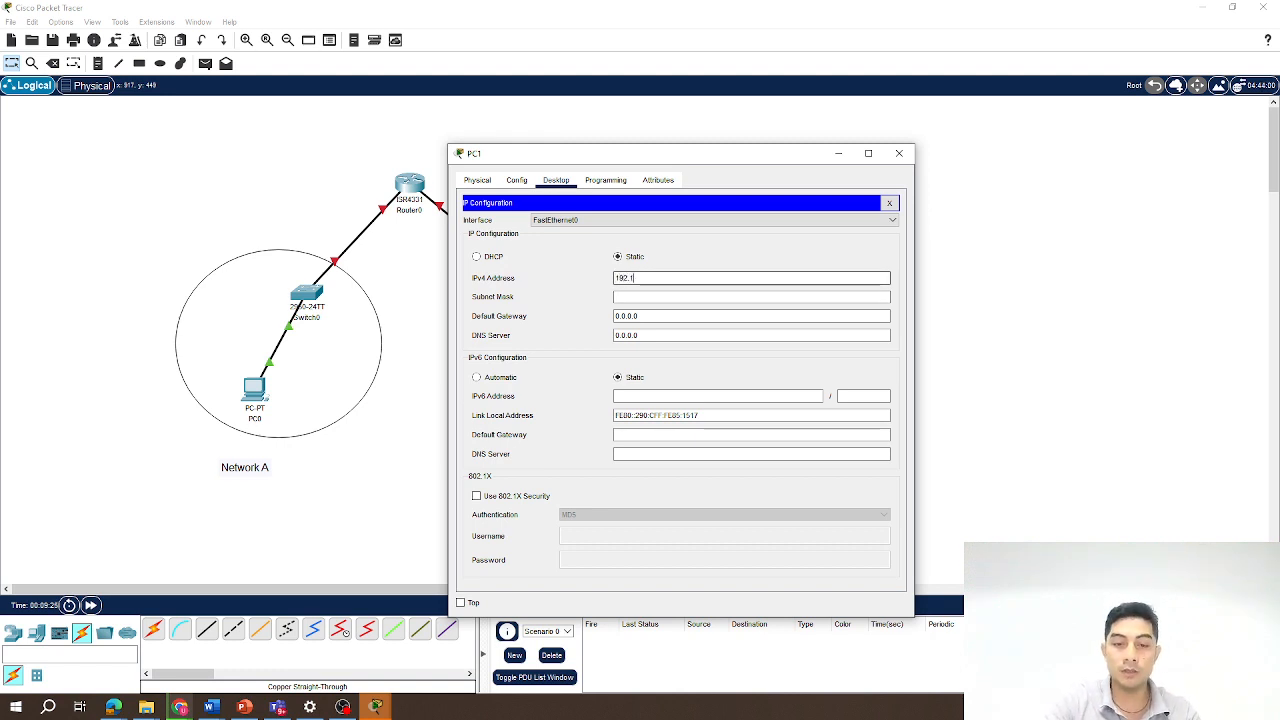
pyautogui.write('192.168.2.1')
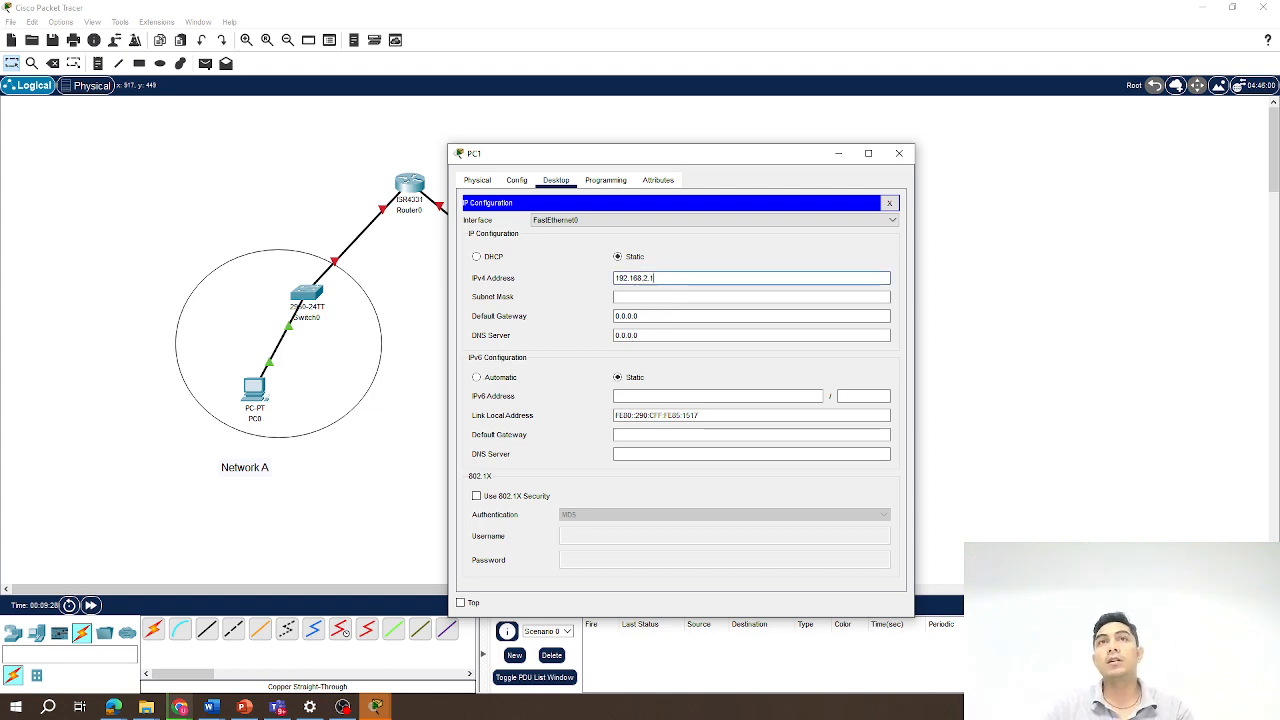
pyautogui.click(658, 298)
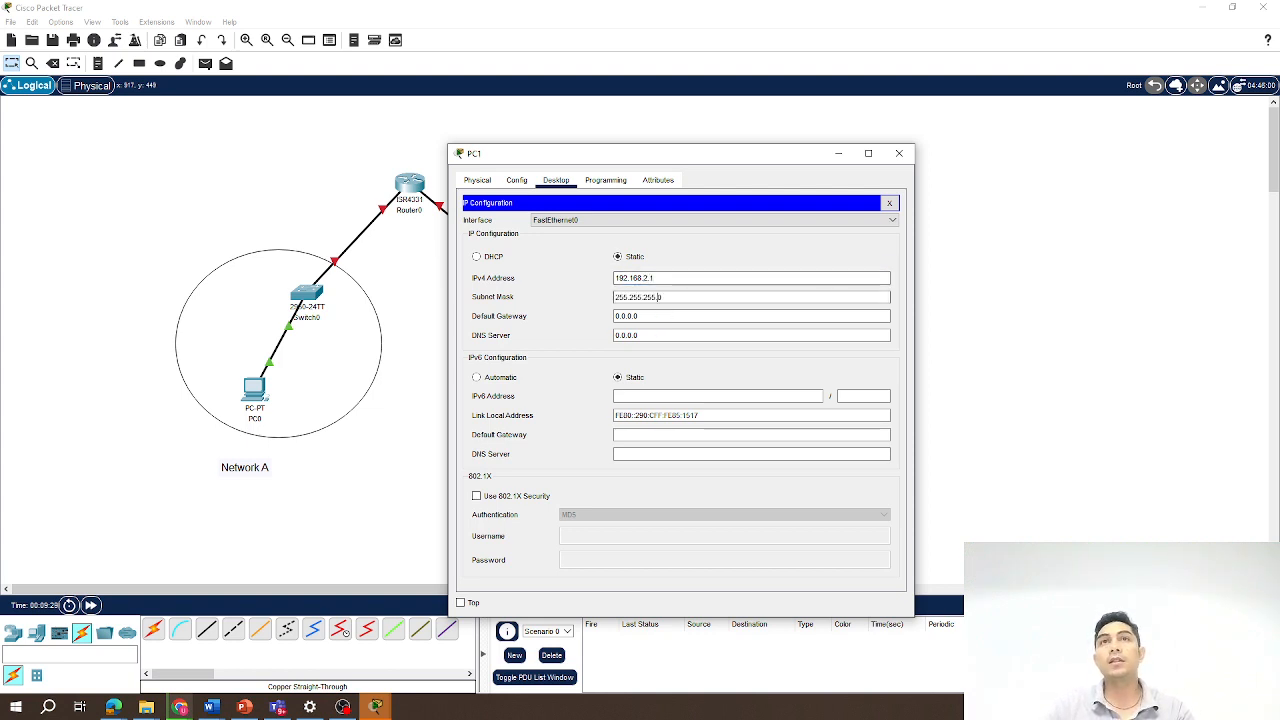
pyautogui.press('Tab')
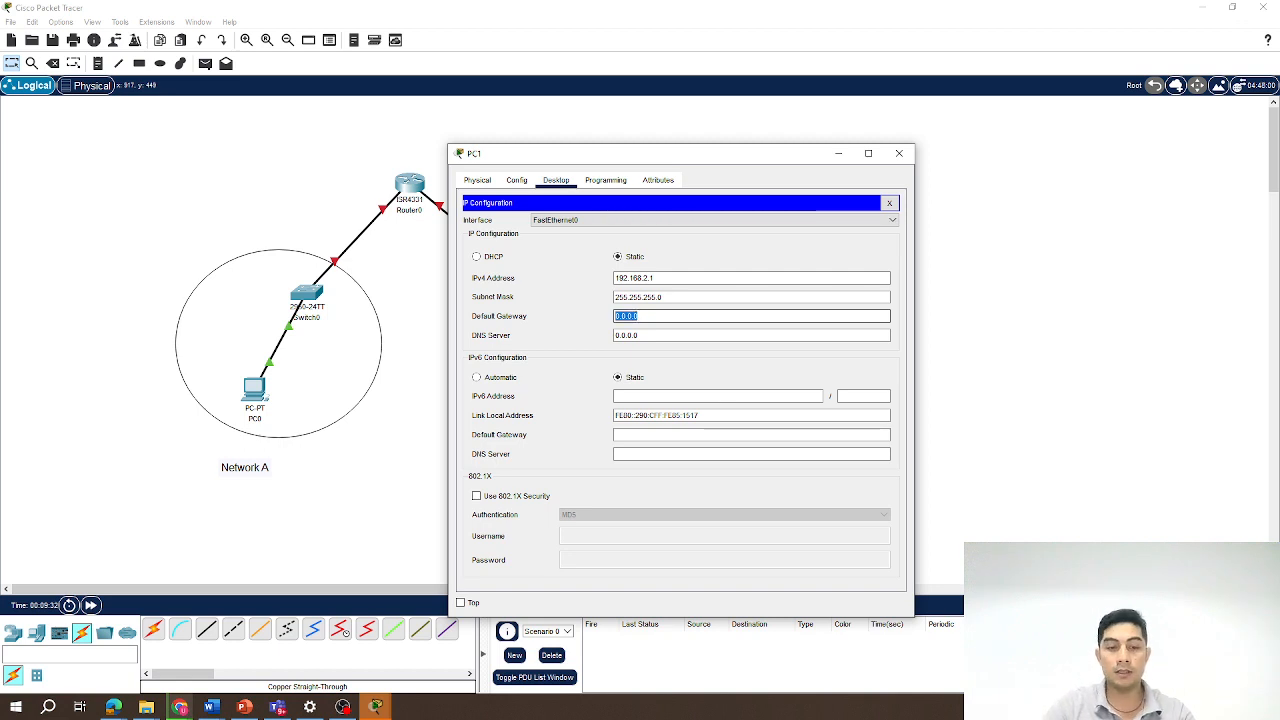
# Set PC1's default gateway to 192.168.2.2 and close its configuration window.
pyautogui.write('192.1')
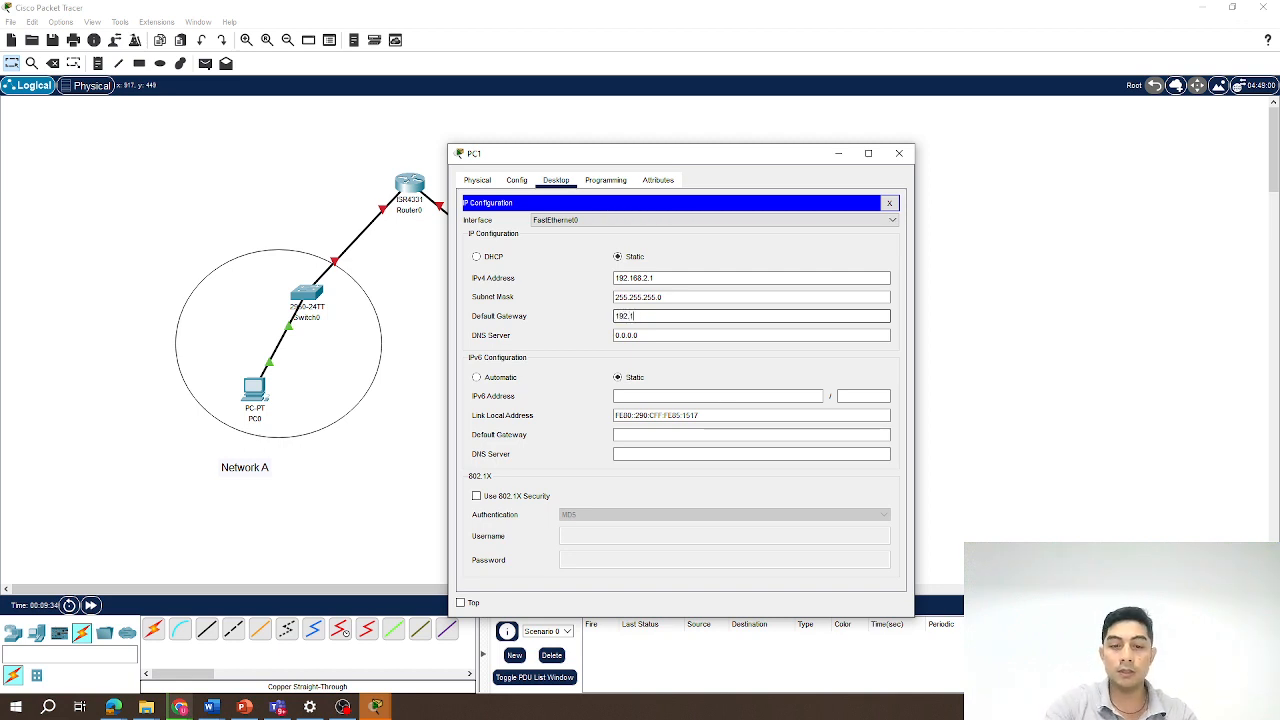
pyautogui.write('68.2.2')
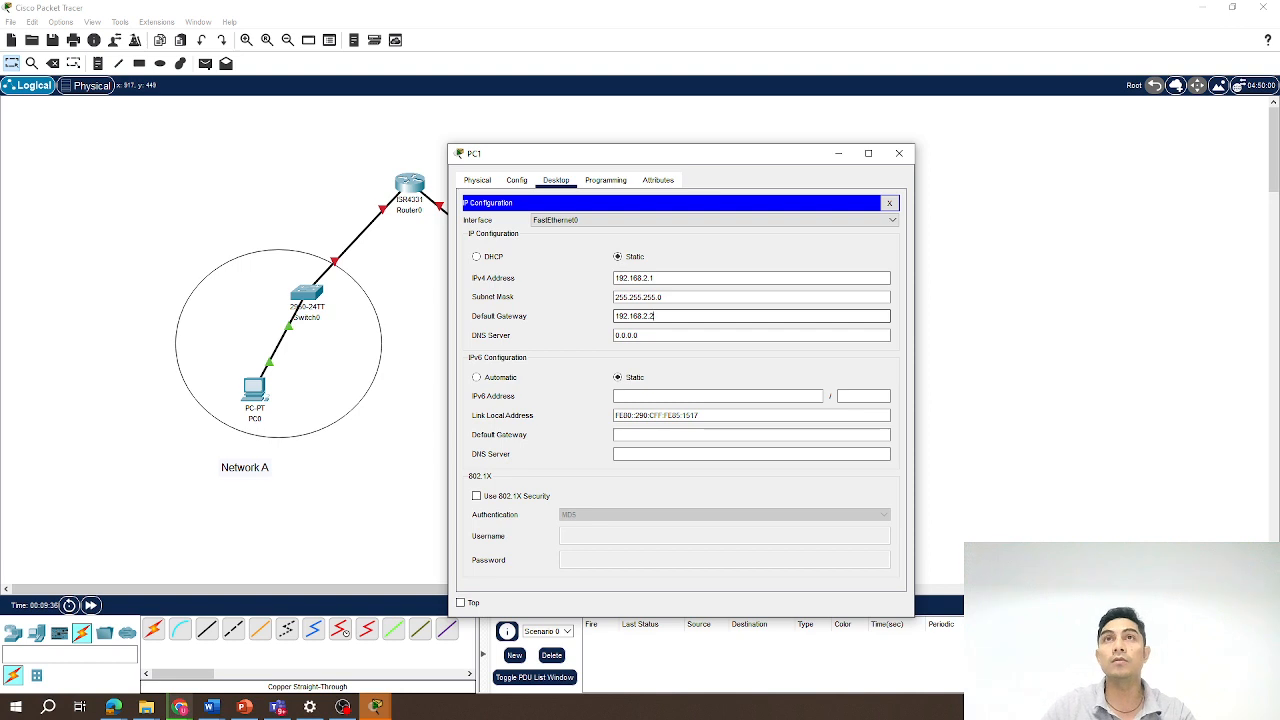
pyautogui.click(900, 156)
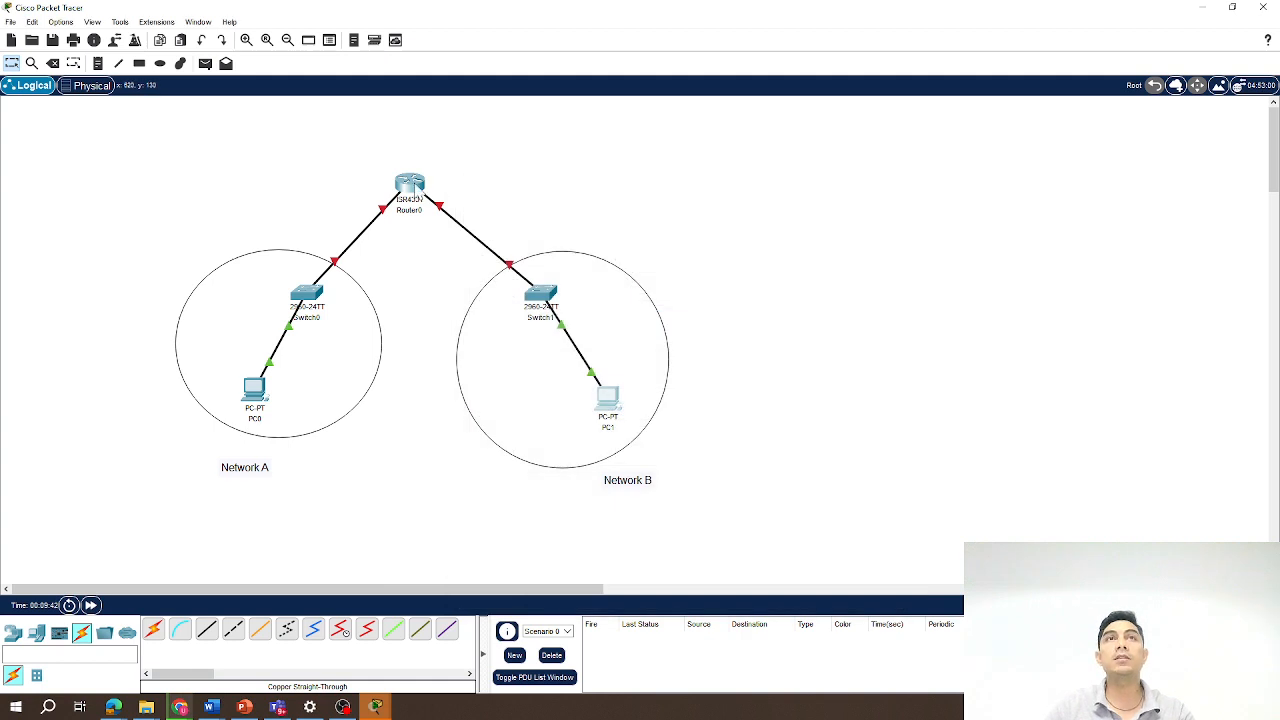
# Configure Router0's GigabitEthernet0/0/0 with IPv4 address 192.168.1.2 and subnet mask 255.255.255.0.
pyautogui.click(412, 185)
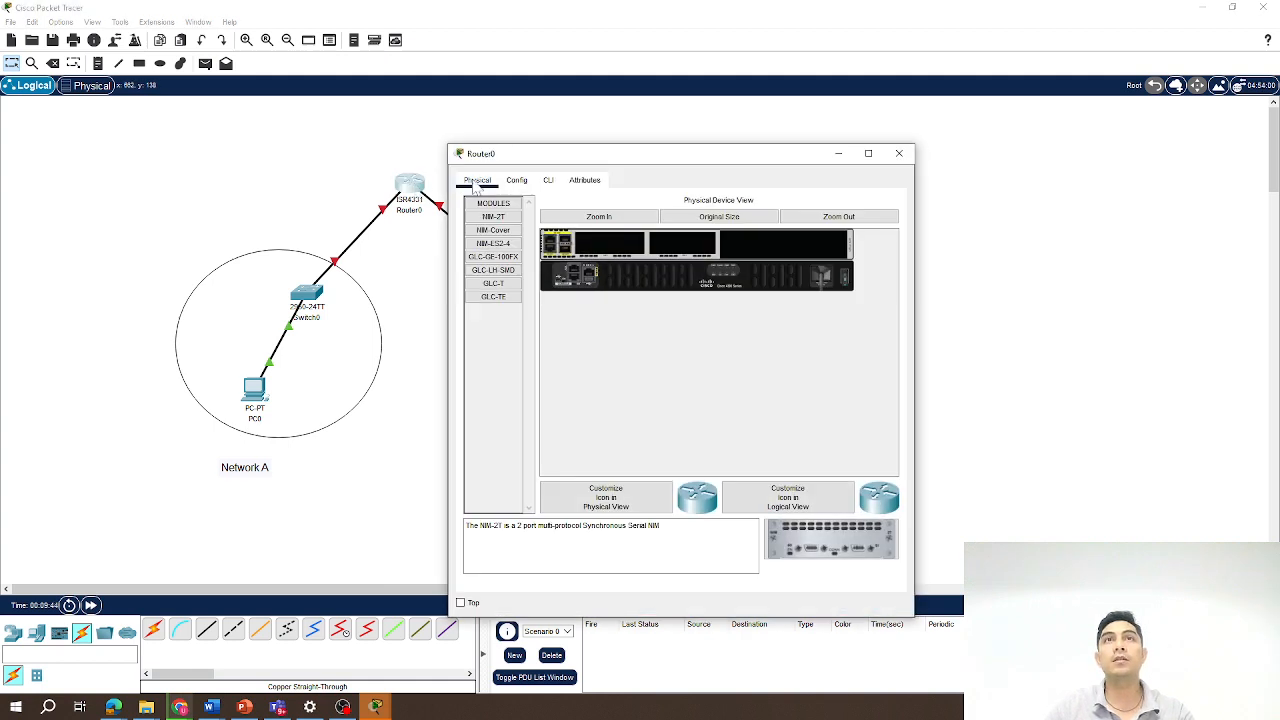
pyautogui.click(522, 183)
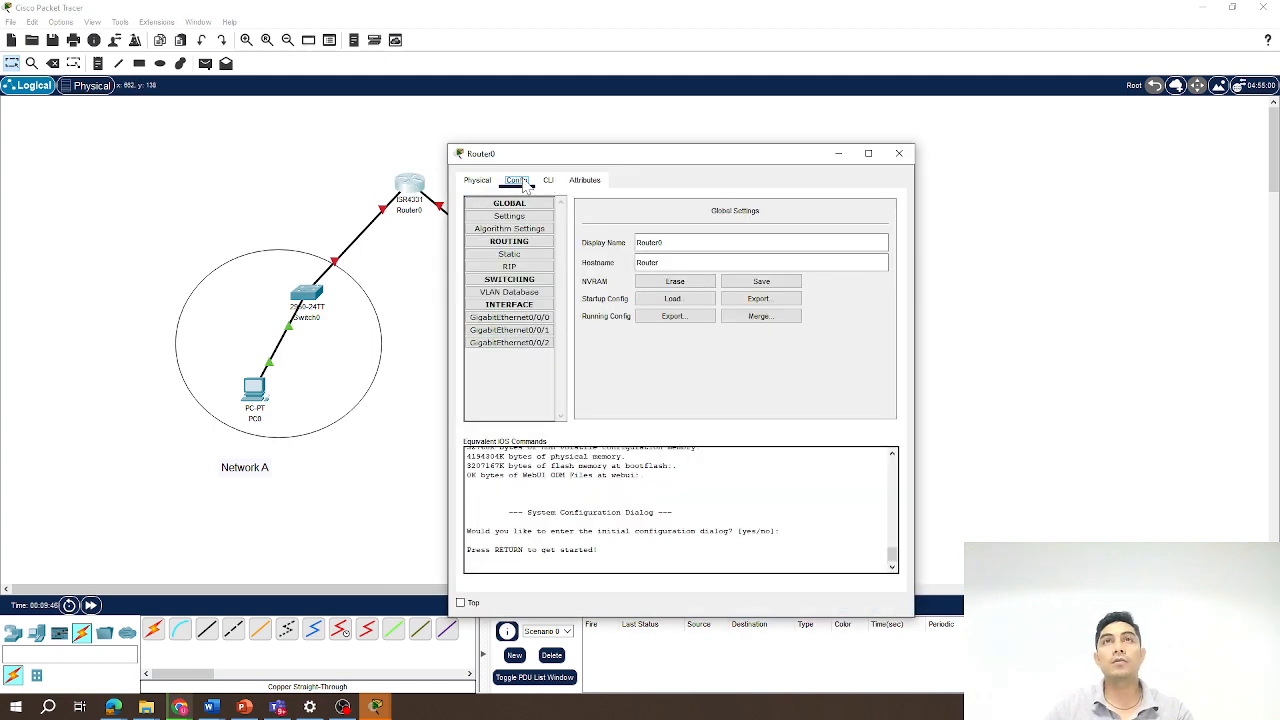
pyautogui.click(515, 318)
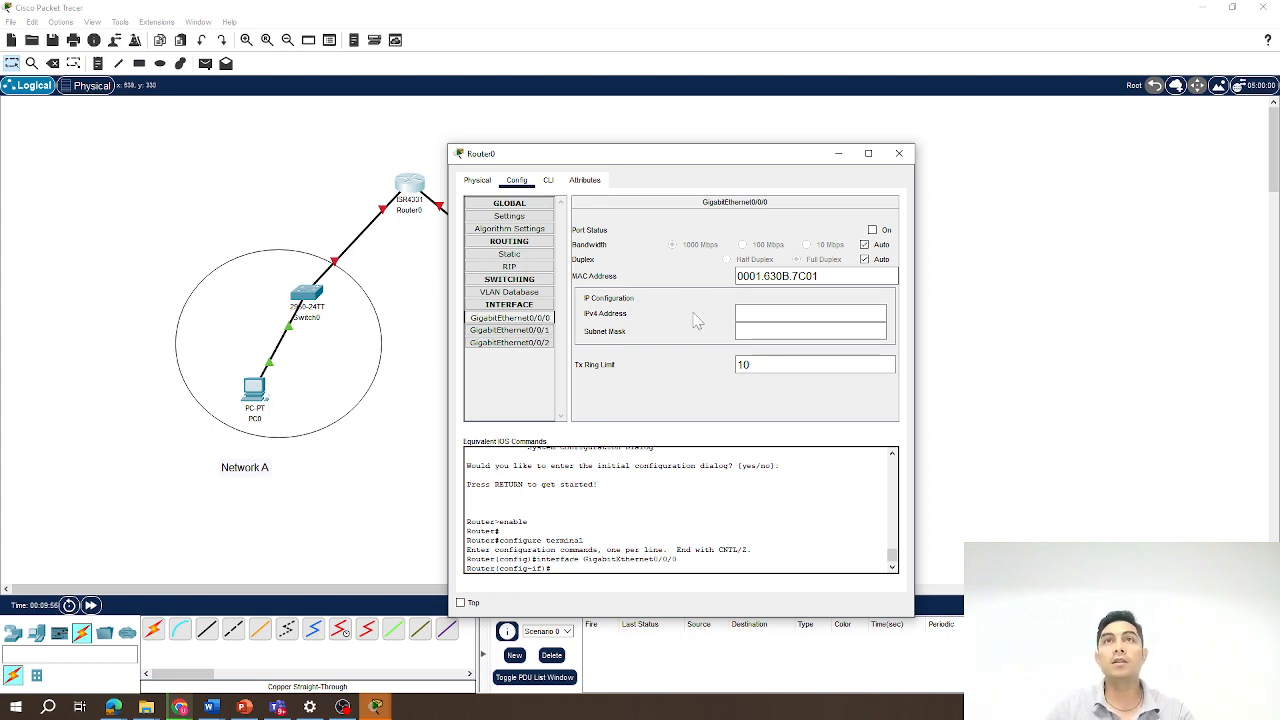
pyautogui.click(810, 313)
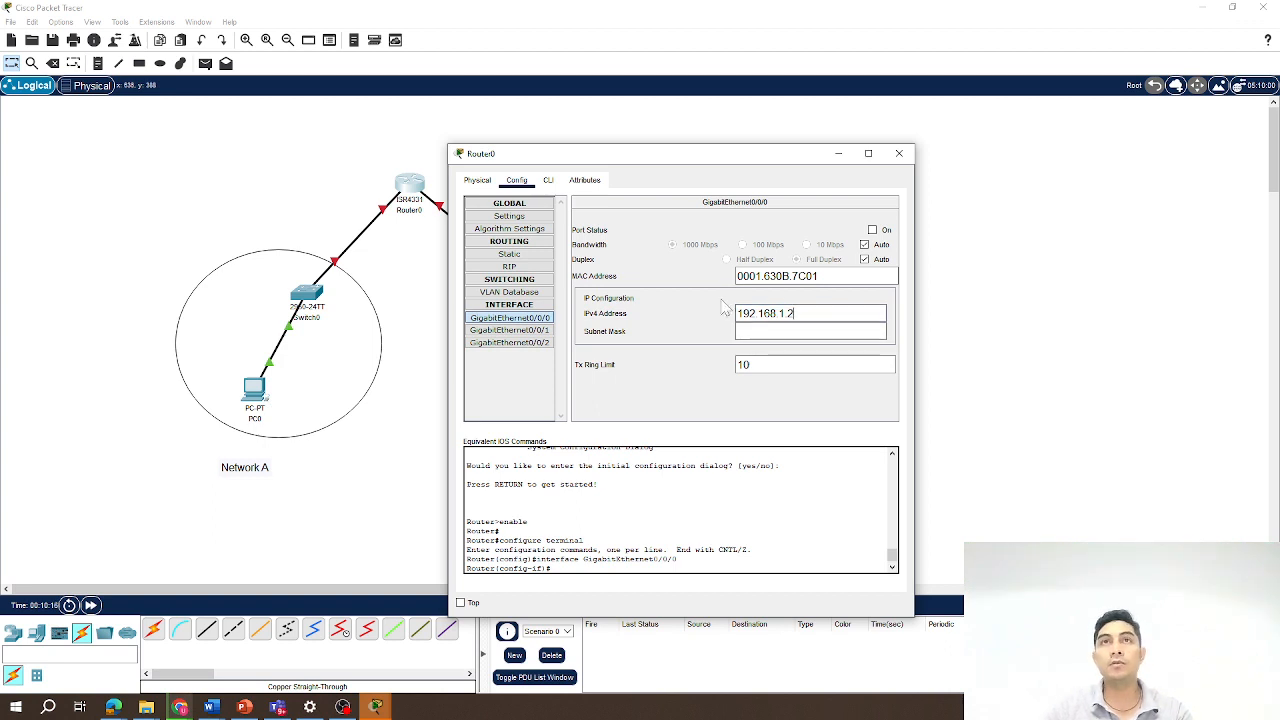
pyautogui.click(800, 331)
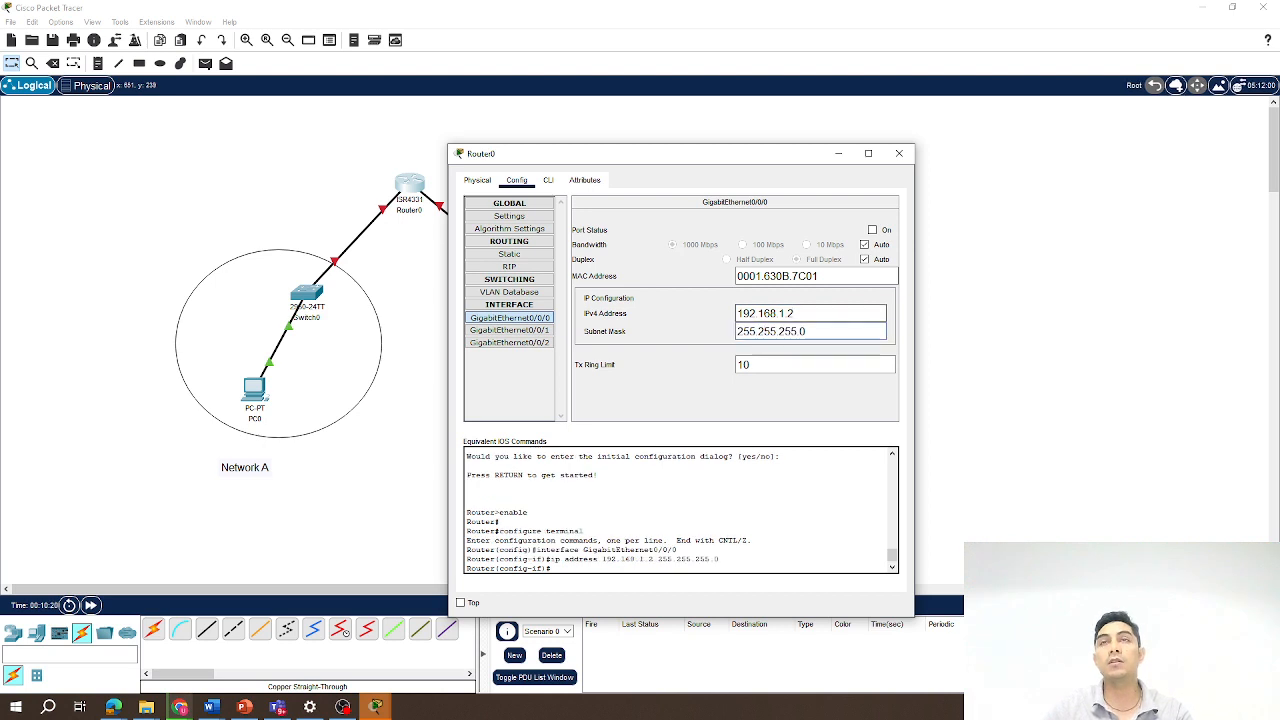
# Set Router0's GigabitEthernet0/0/1 to IPv4 address 192.168.2.2, mask 255.255.255.0, and switch the port on.
pyautogui.click(510, 330)
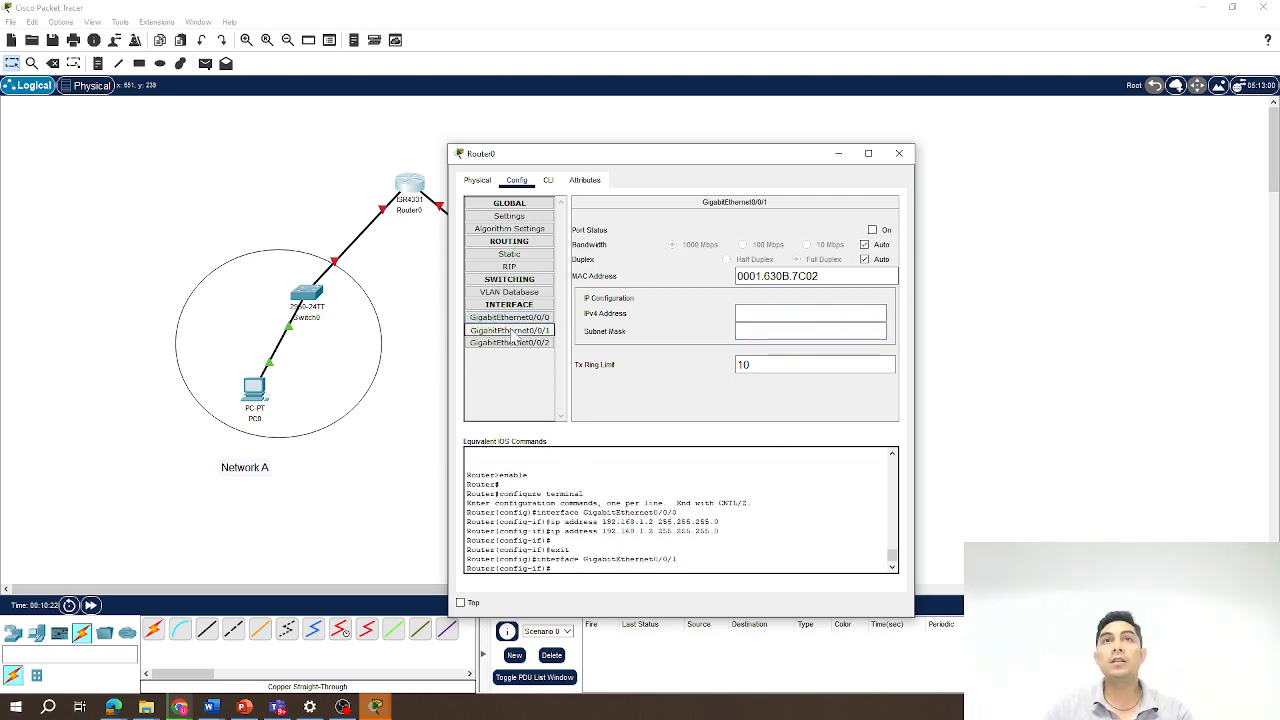
pyautogui.moveTo(624, 156); pyautogui.dragTo(783, 155)
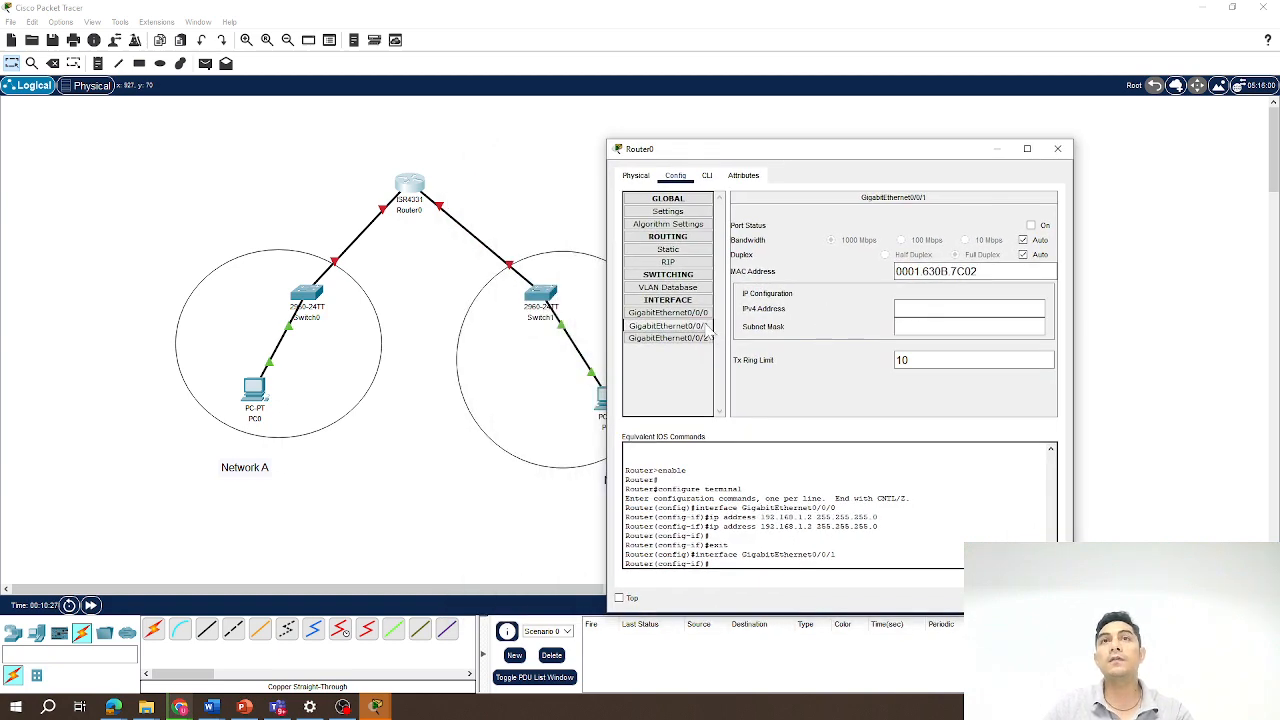
pyautogui.moveTo(772, 158); pyautogui.dragTo(832, 154)
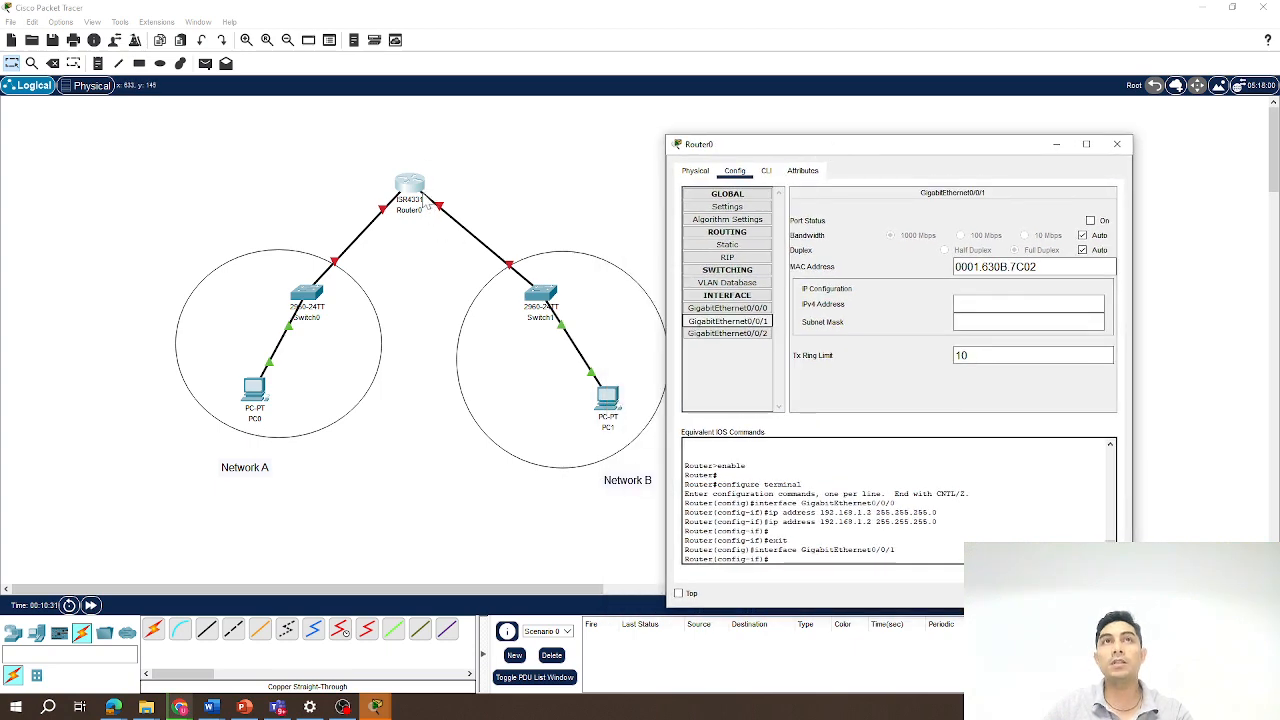
pyautogui.click(985, 304)
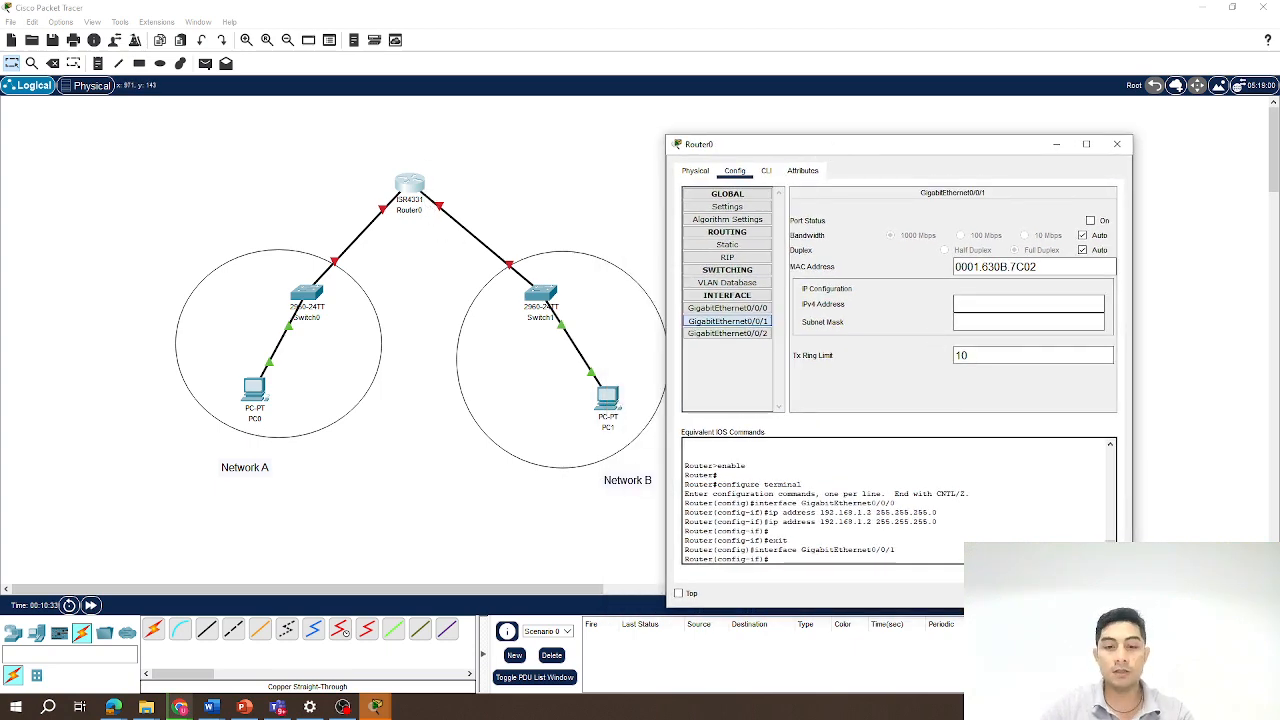
pyautogui.write('192.168')
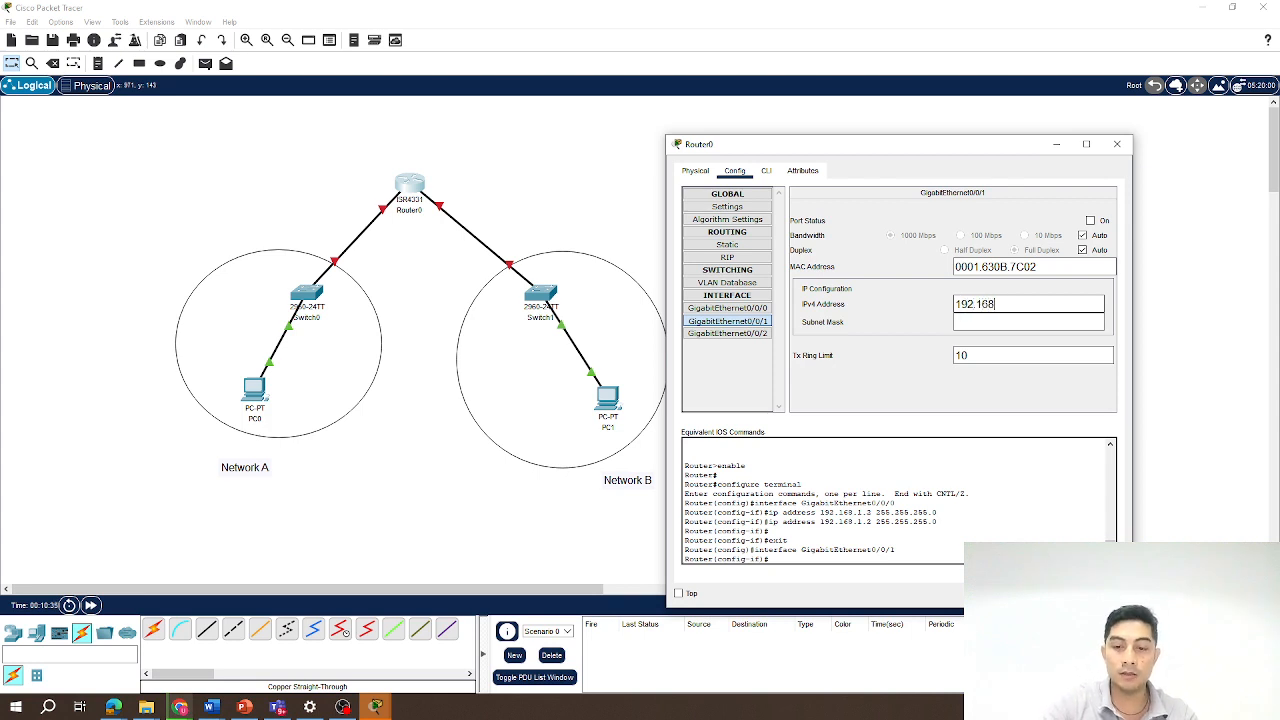
pyautogui.write('.2.2')
pyautogui.press('Tab')
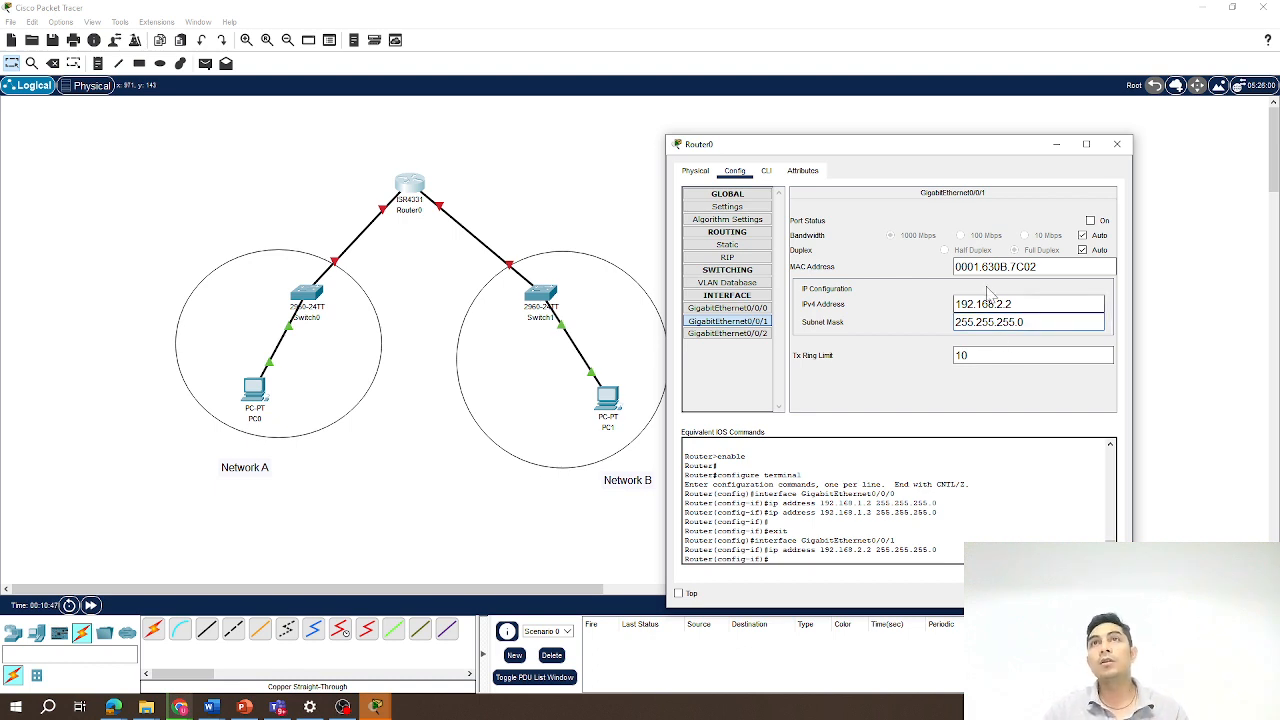
pyautogui.click(1090, 221)
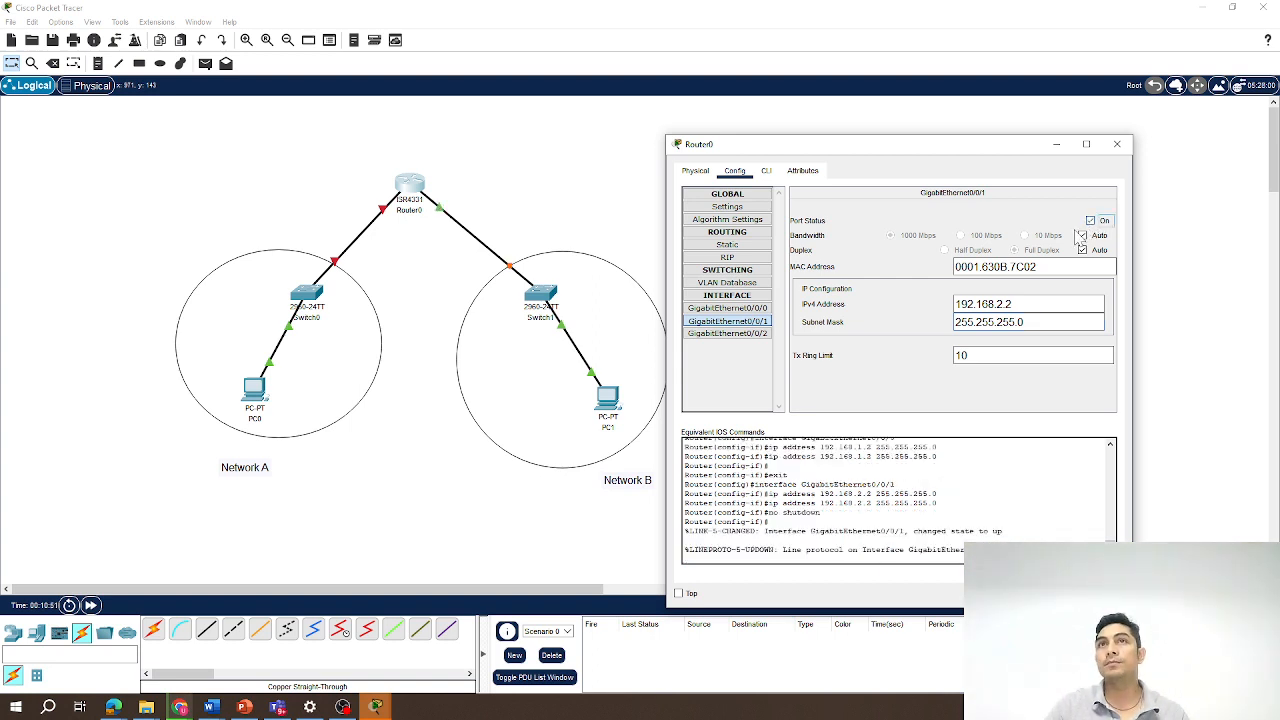
# Switch on Router0's GigabitEthernet0/0/0 port and close the router's configuration window.
pyautogui.click(727, 308)
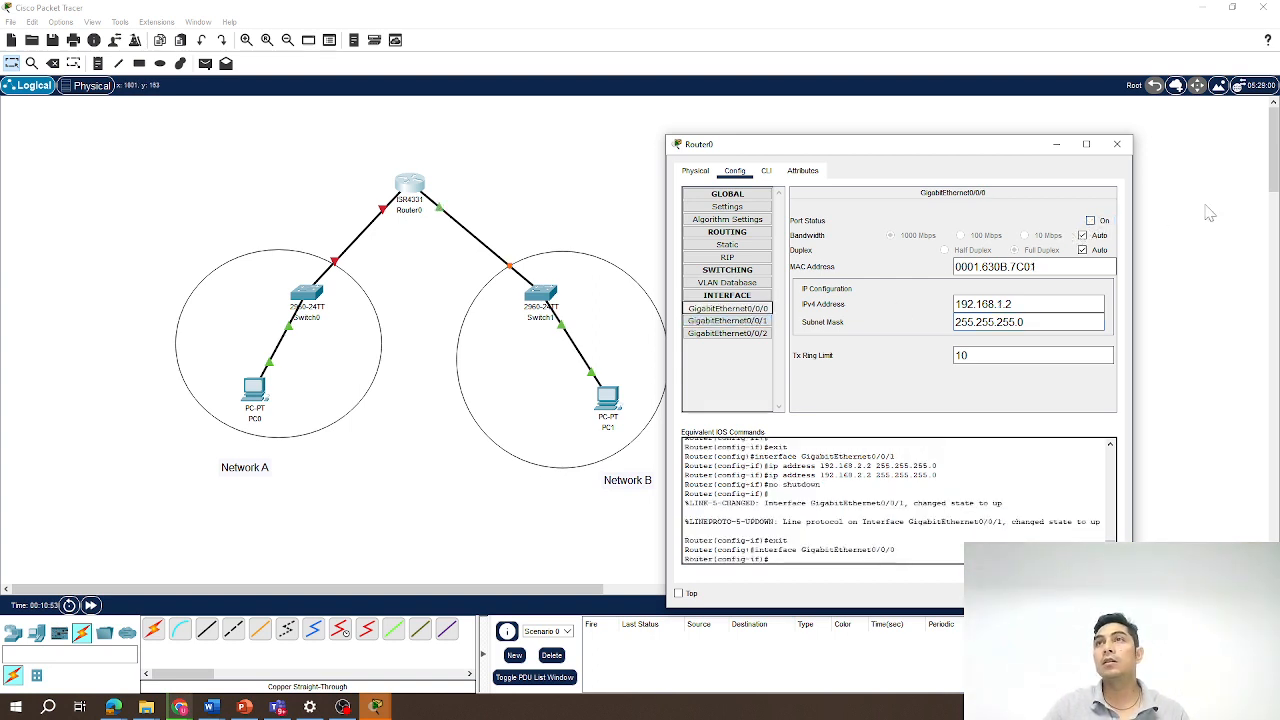
pyautogui.click(1090, 221)
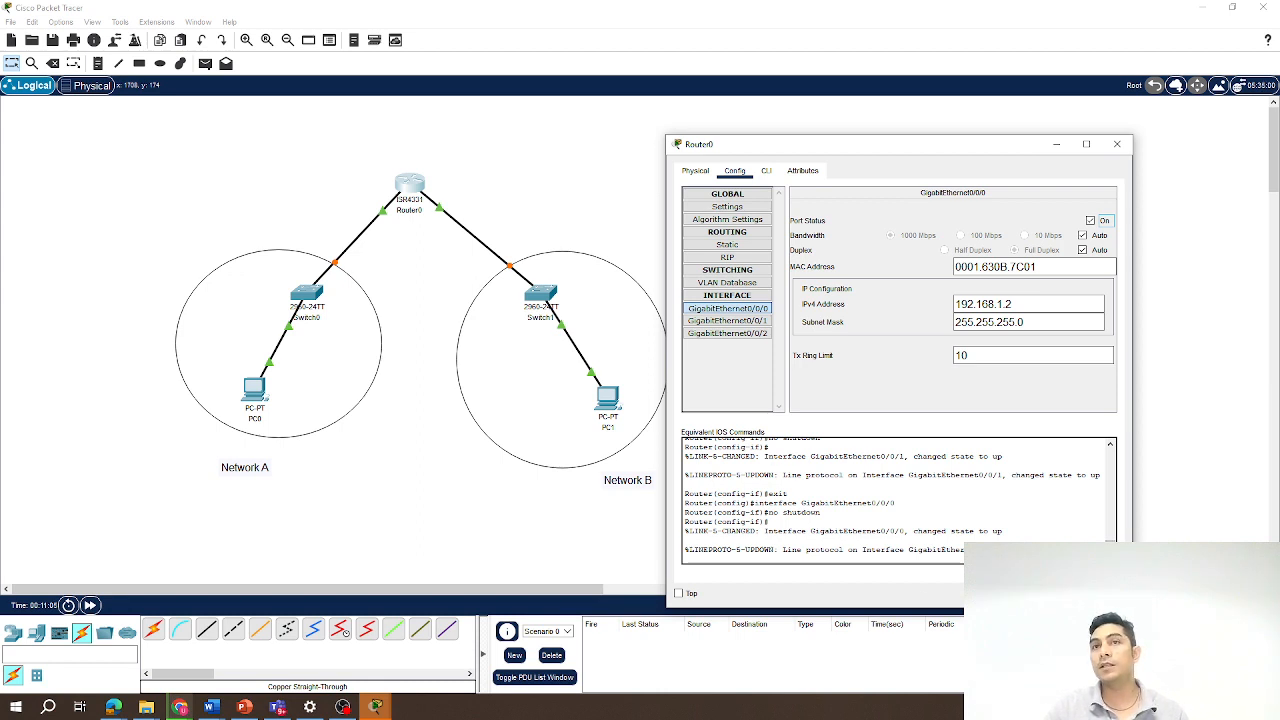
pyautogui.click(1118, 145)
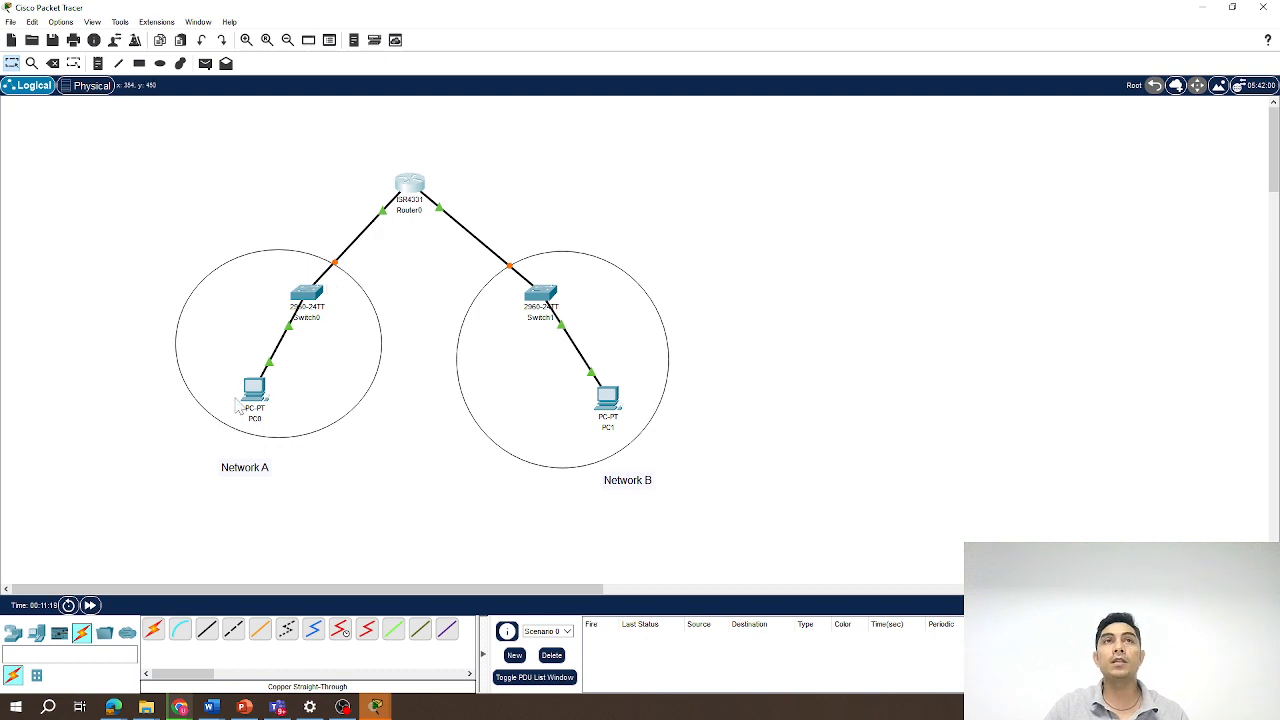
# Open PC0's Command Prompt and ping the router's gateway address 192.168.1.2.
pyautogui.moveTo(545, 300)
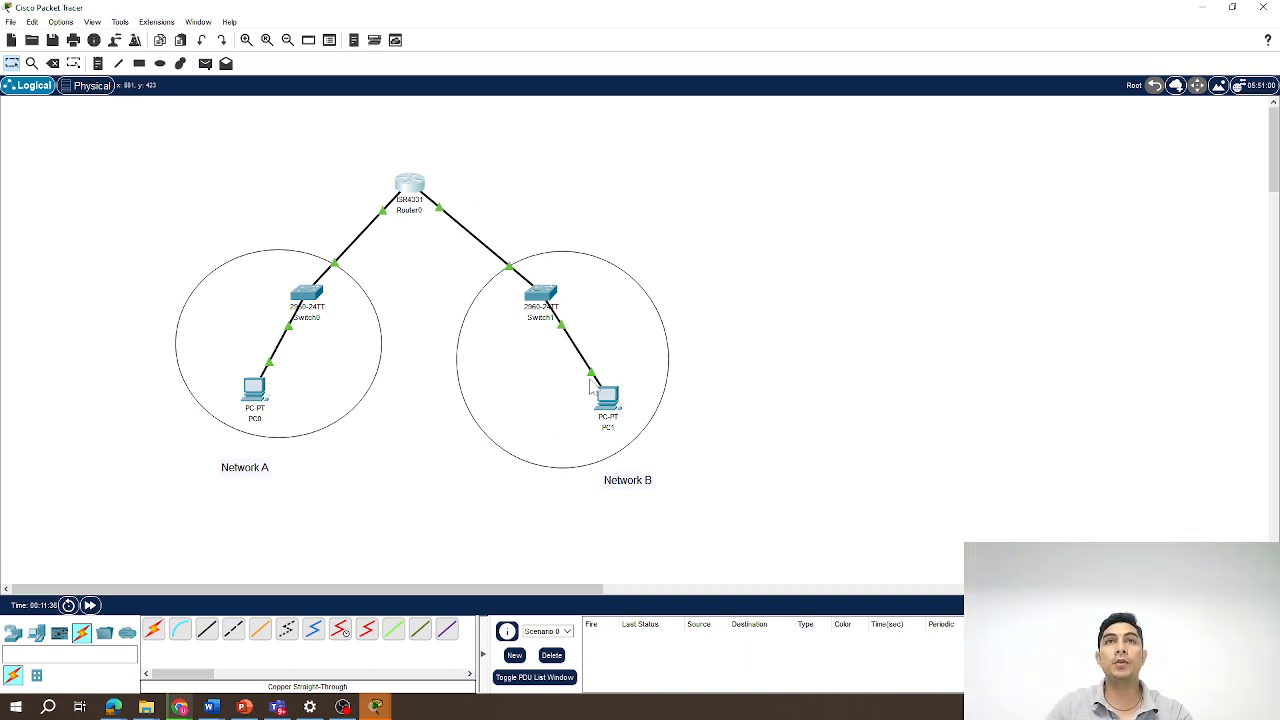
pyautogui.moveTo(585, 362)
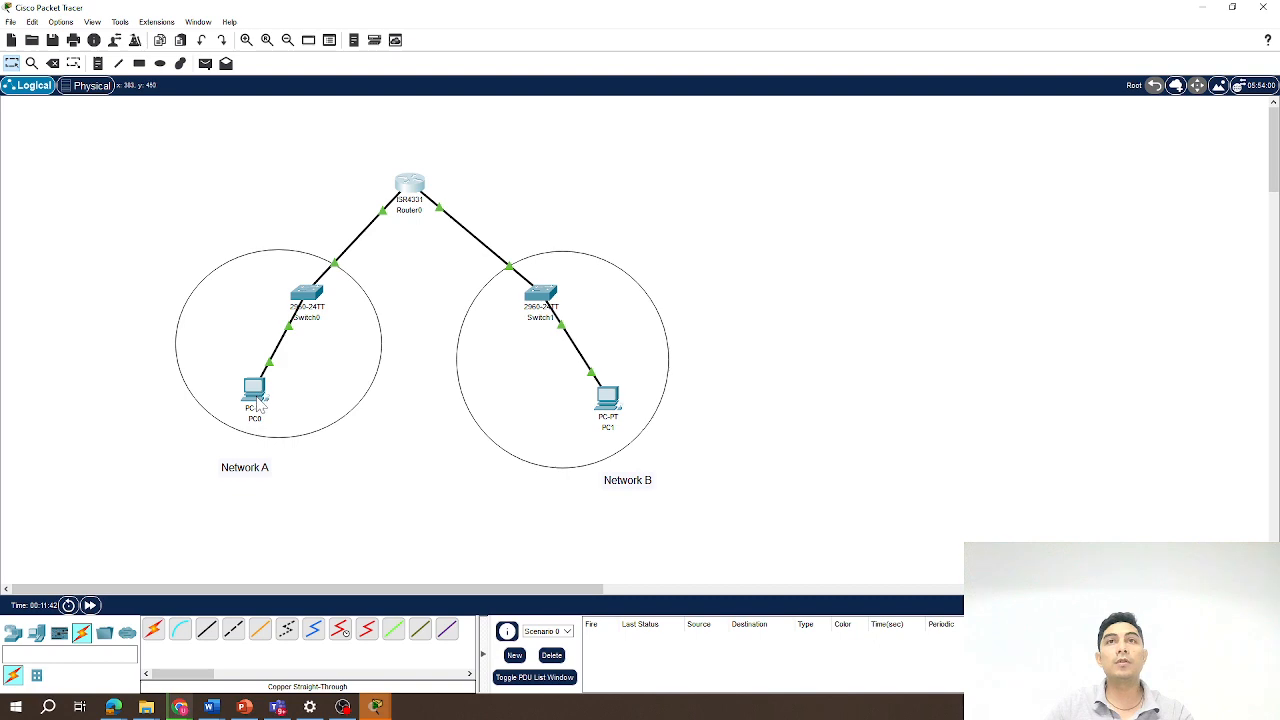
pyautogui.moveTo(257, 400)
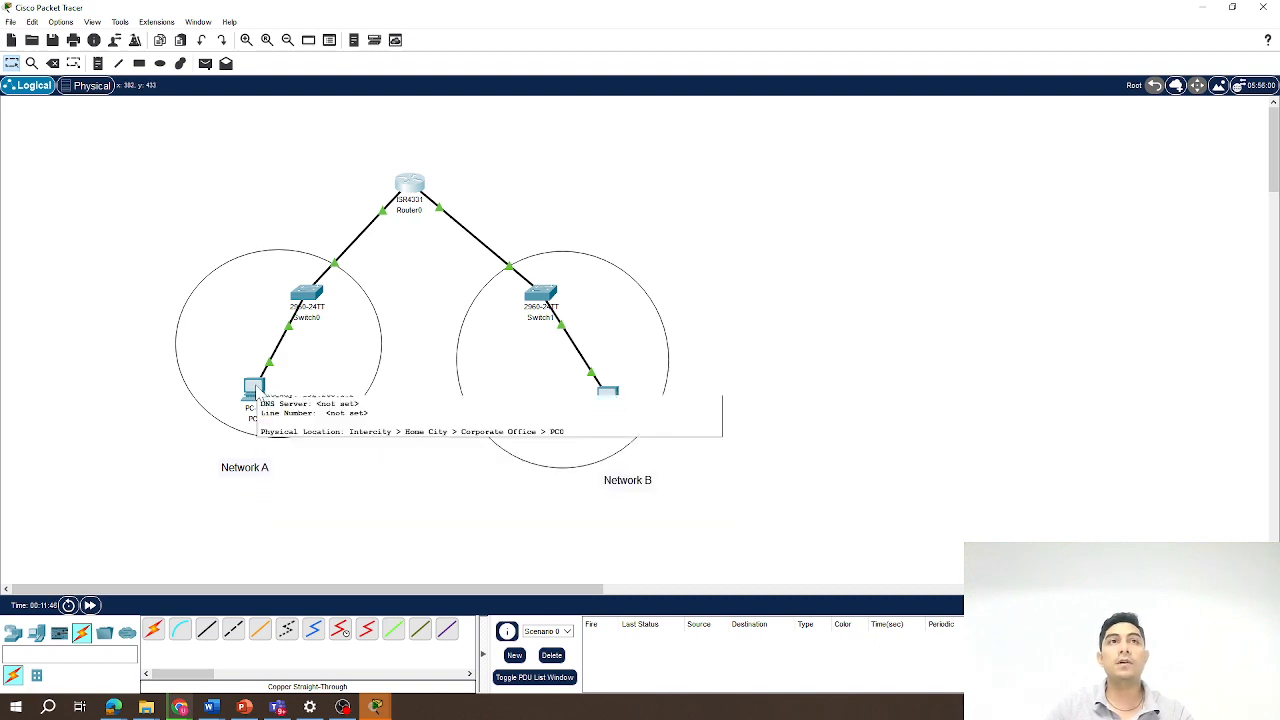
pyautogui.click(260, 392)
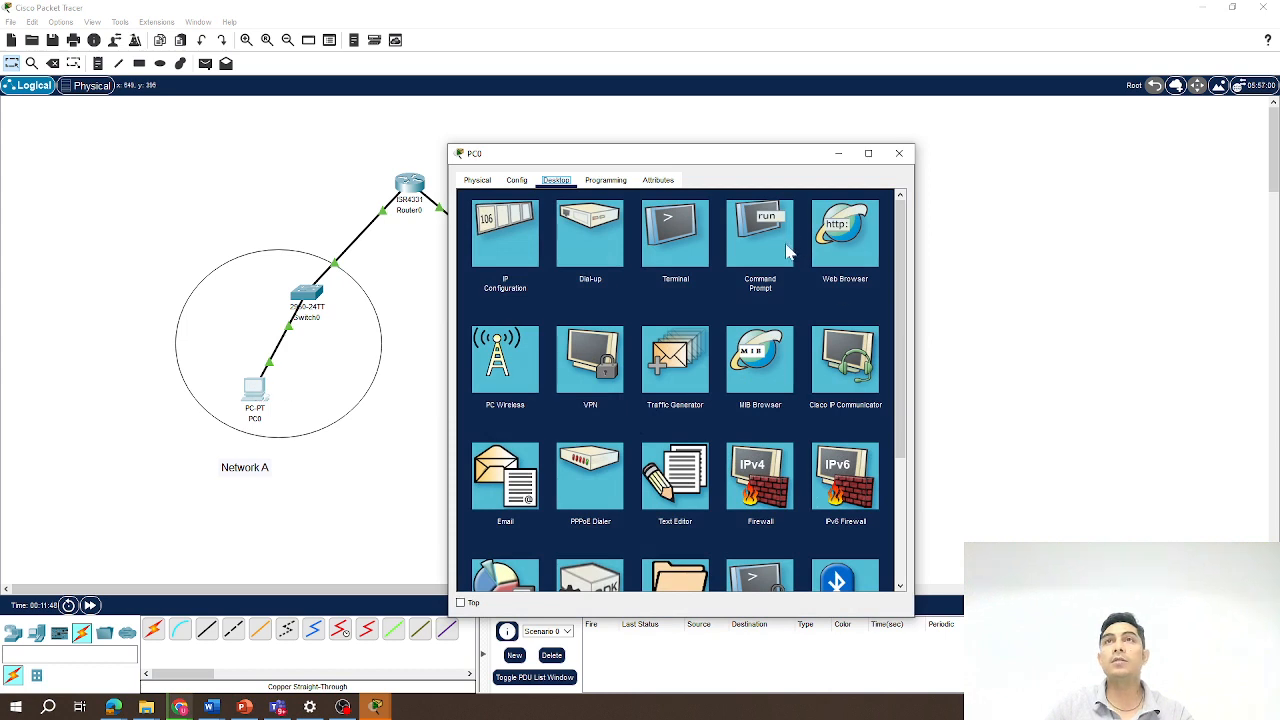
pyautogui.click(777, 254)
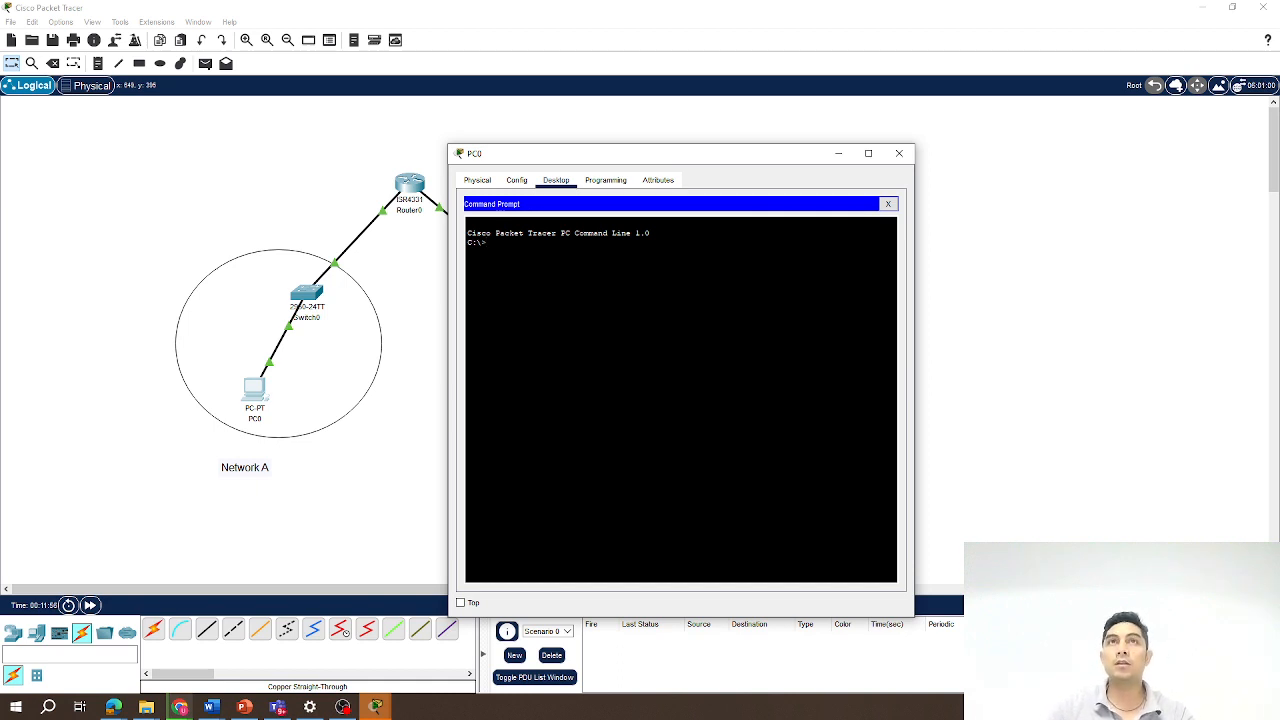
pyautogui.moveTo(694, 159); pyautogui.dragTo(1008, 121)
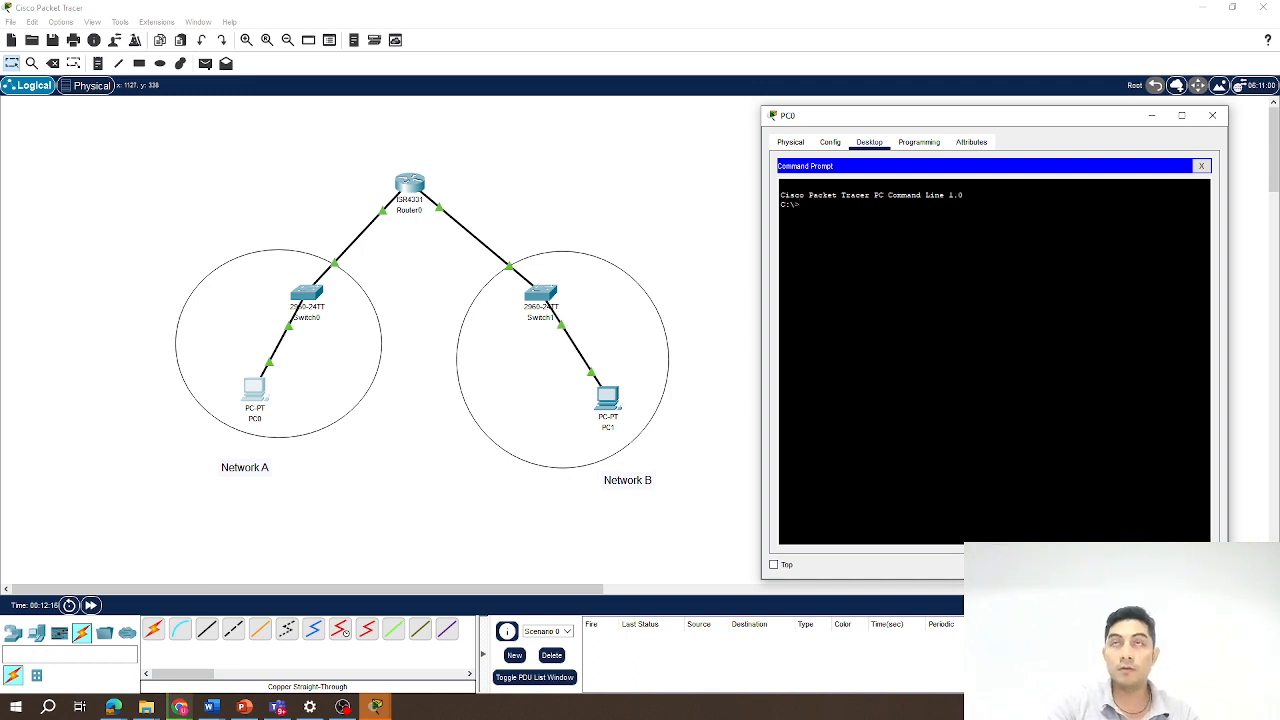
pyautogui.write('ping ')
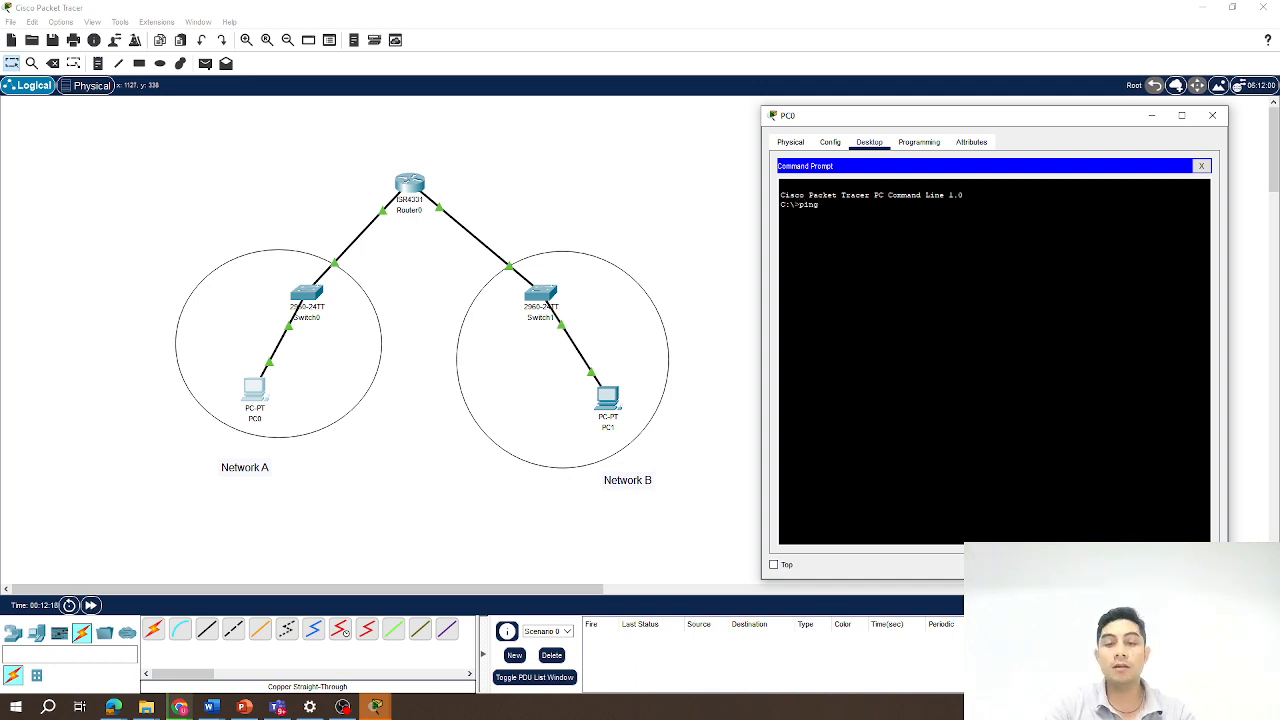
pyautogui.write('192.168')
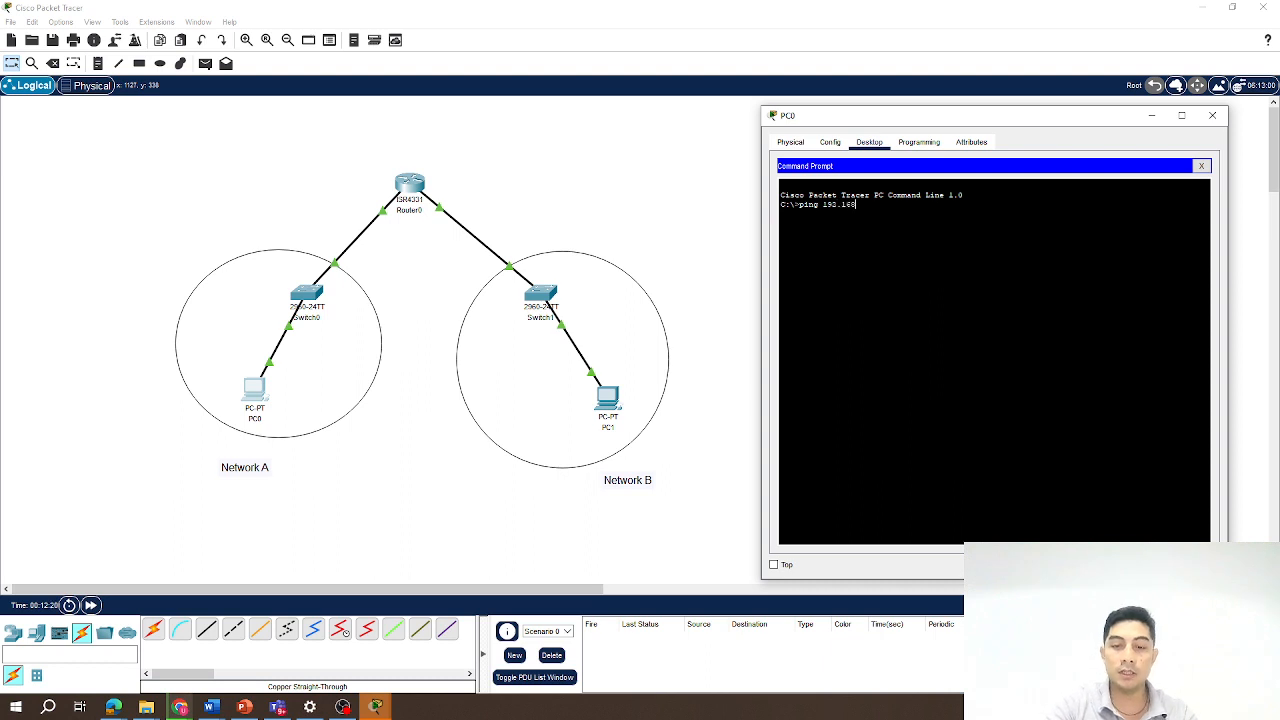
pyautogui.write('.1.')
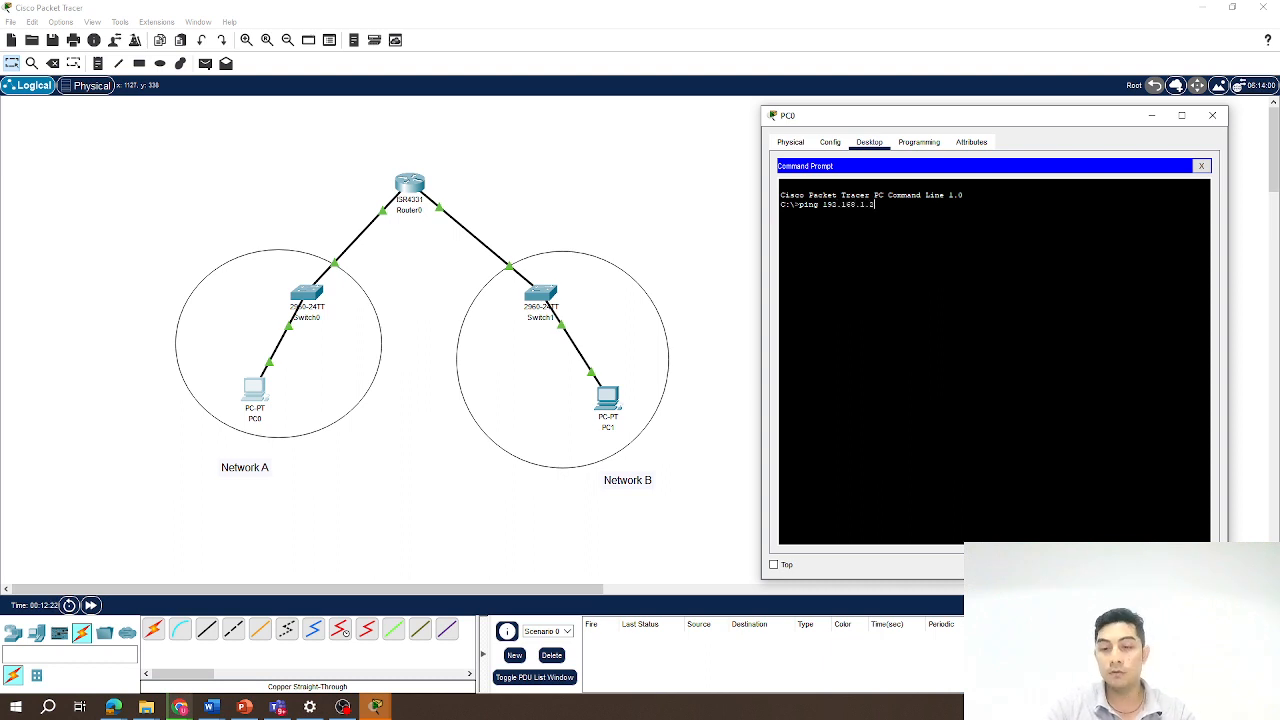
pyautogui.write('2')
pyautogui.press('Return')
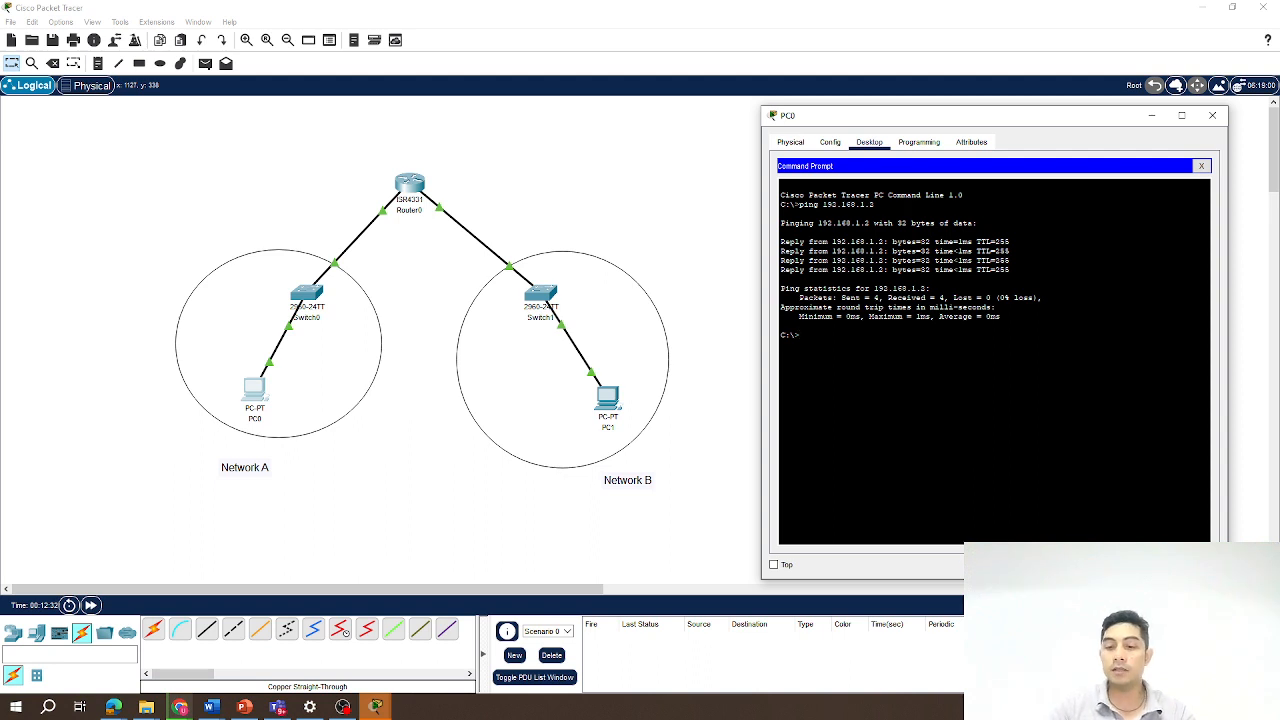
# From PC0's Command Prompt, ping the router's other interface at 192.168.2.2.
pyautogui.press('Up')
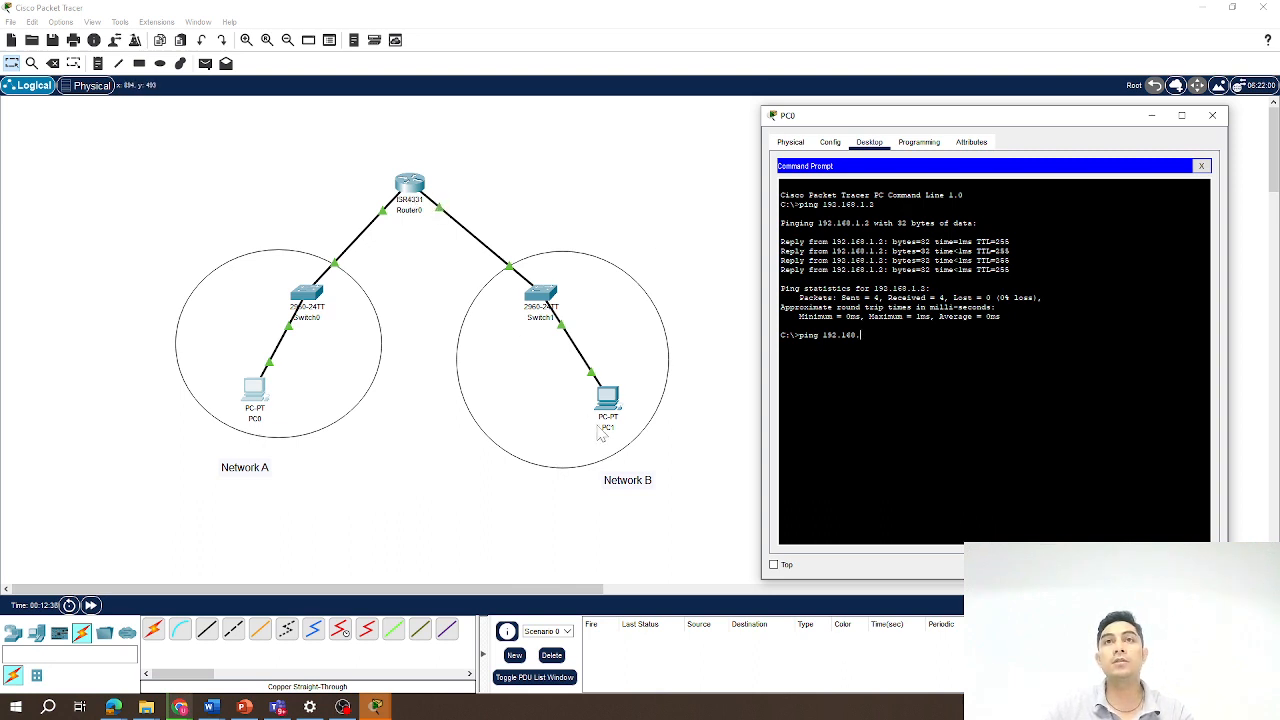
pyautogui.write('2')
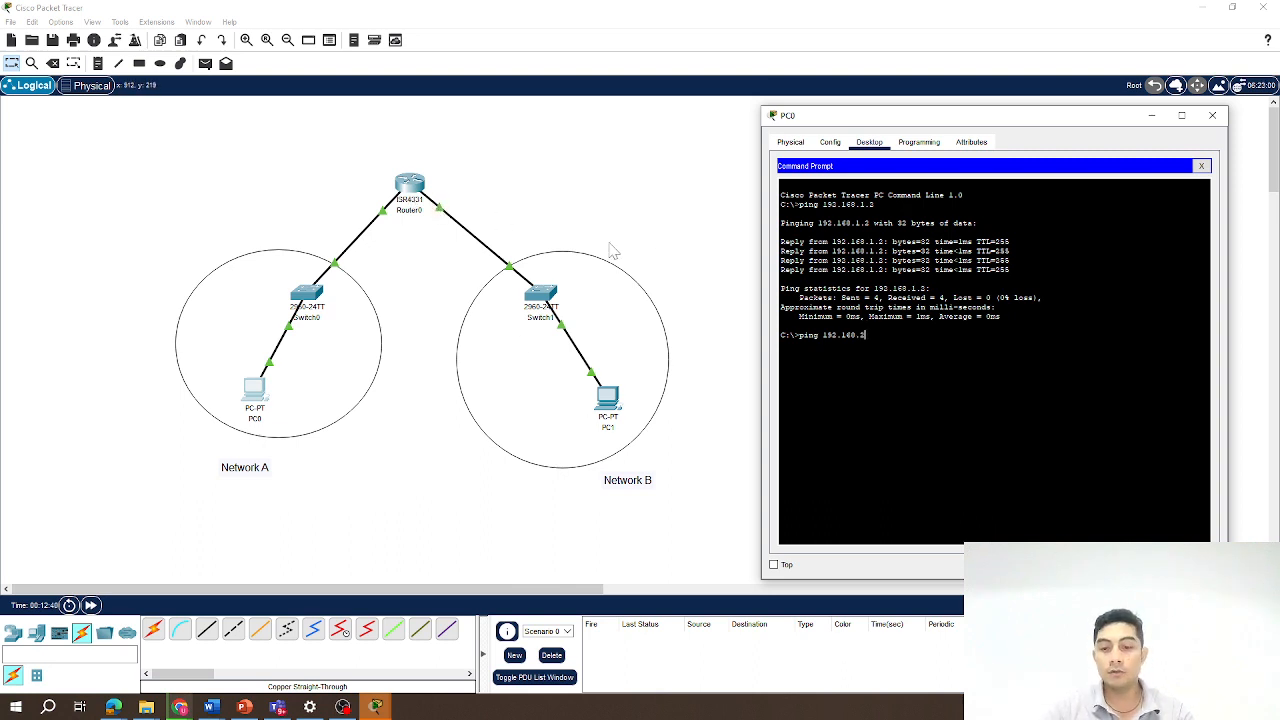
pyautogui.write('.2')
pyautogui.press('Return')
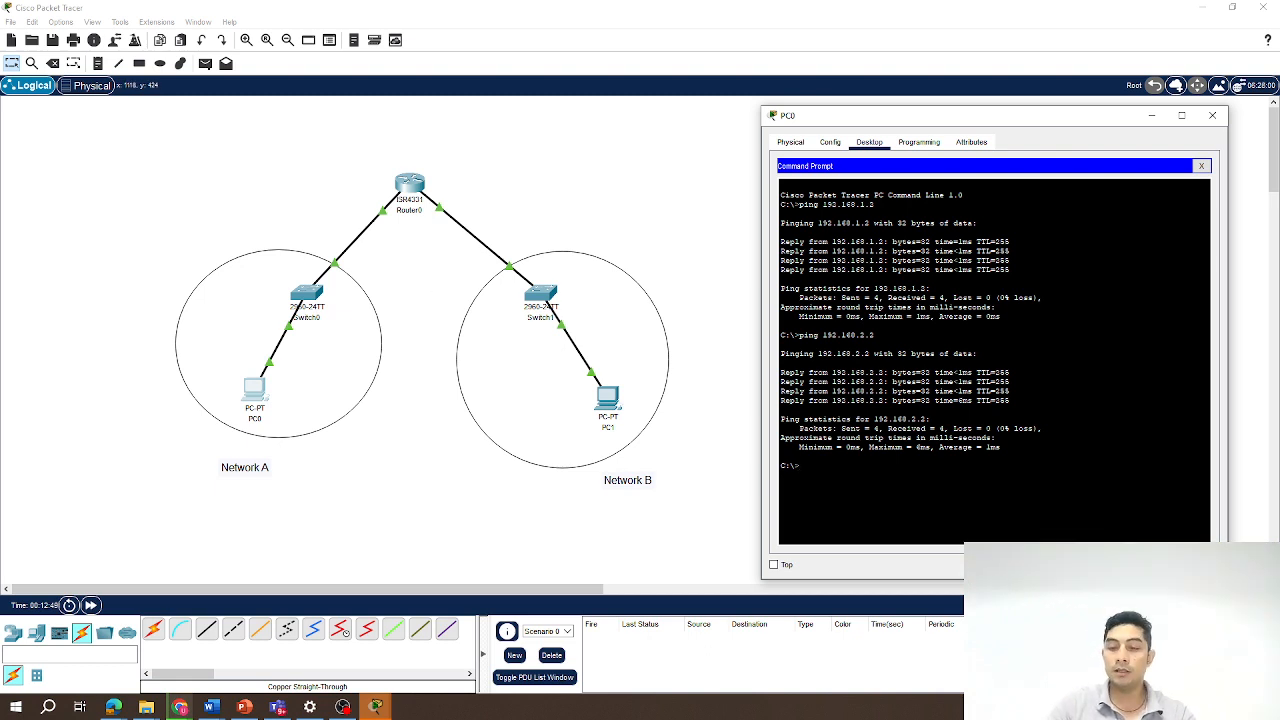
# Ping PC1 at 192.168.2.1 from PC0, repeat the same ping, and close PC0's window.
pyautogui.write('ping 192.168.2.')
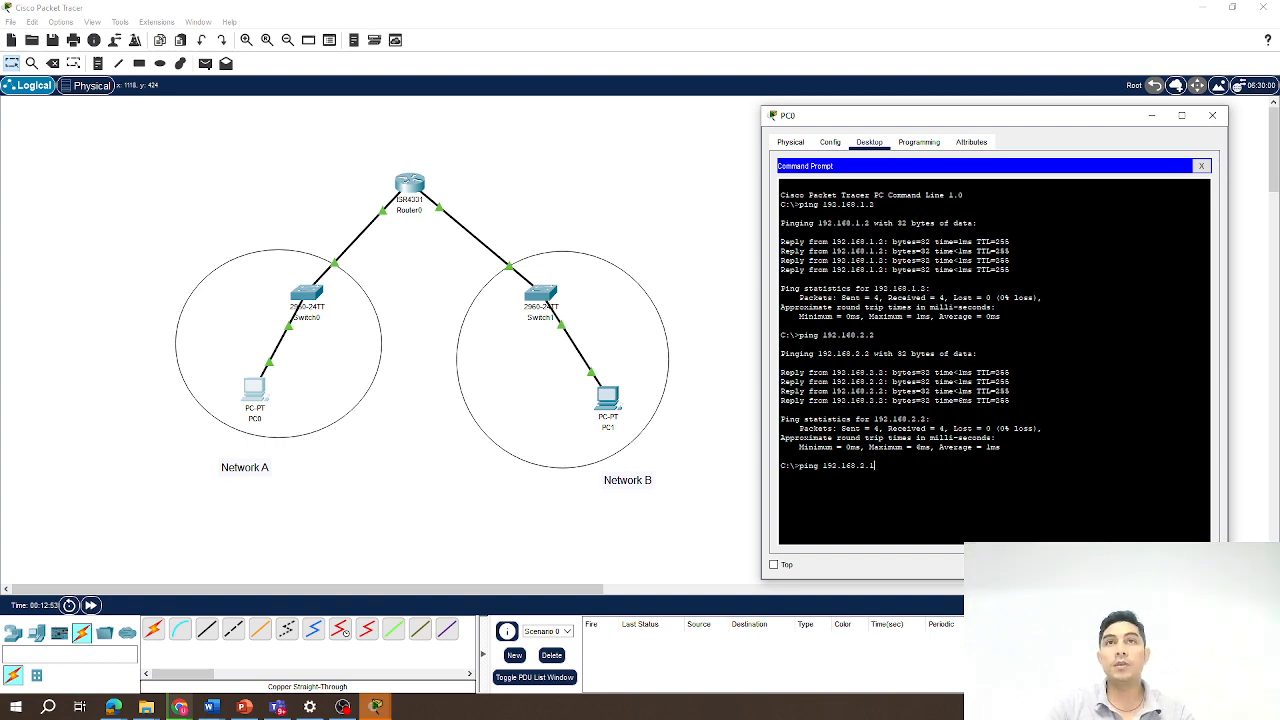
pyautogui.write('1')
pyautogui.press('Return')
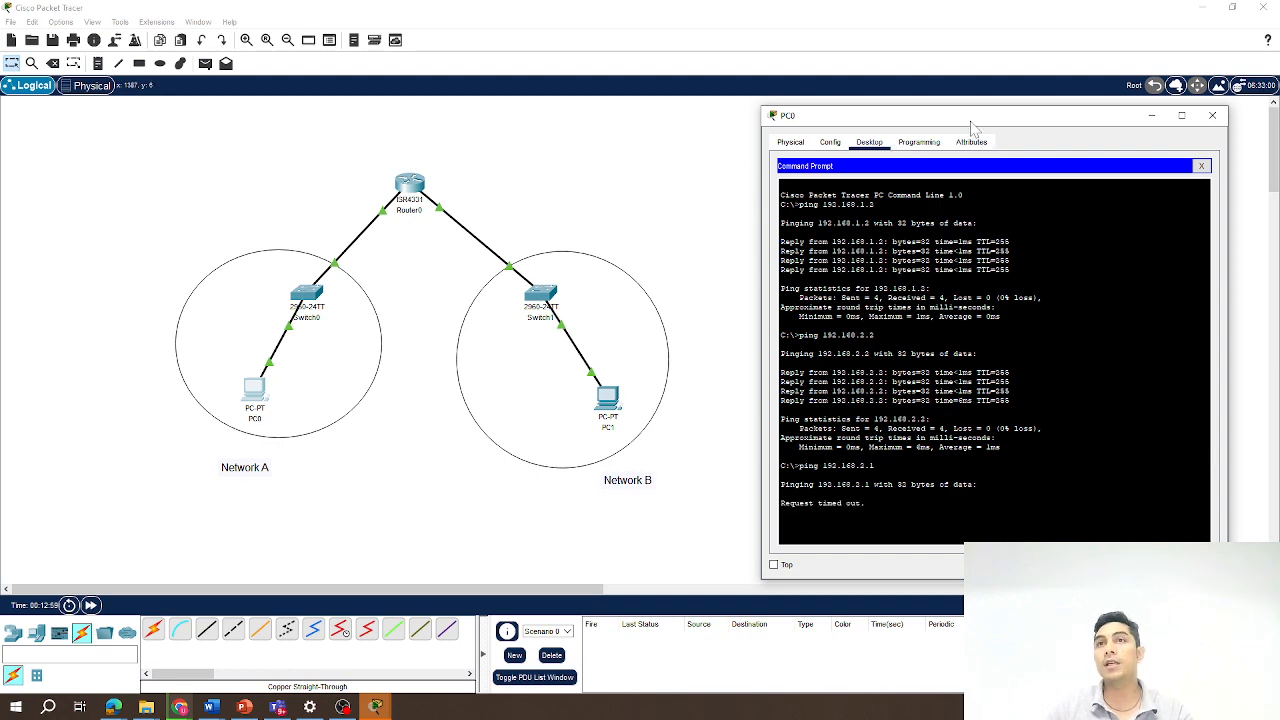
pyautogui.moveTo(972, 128); pyautogui.dragTo(972, 103)
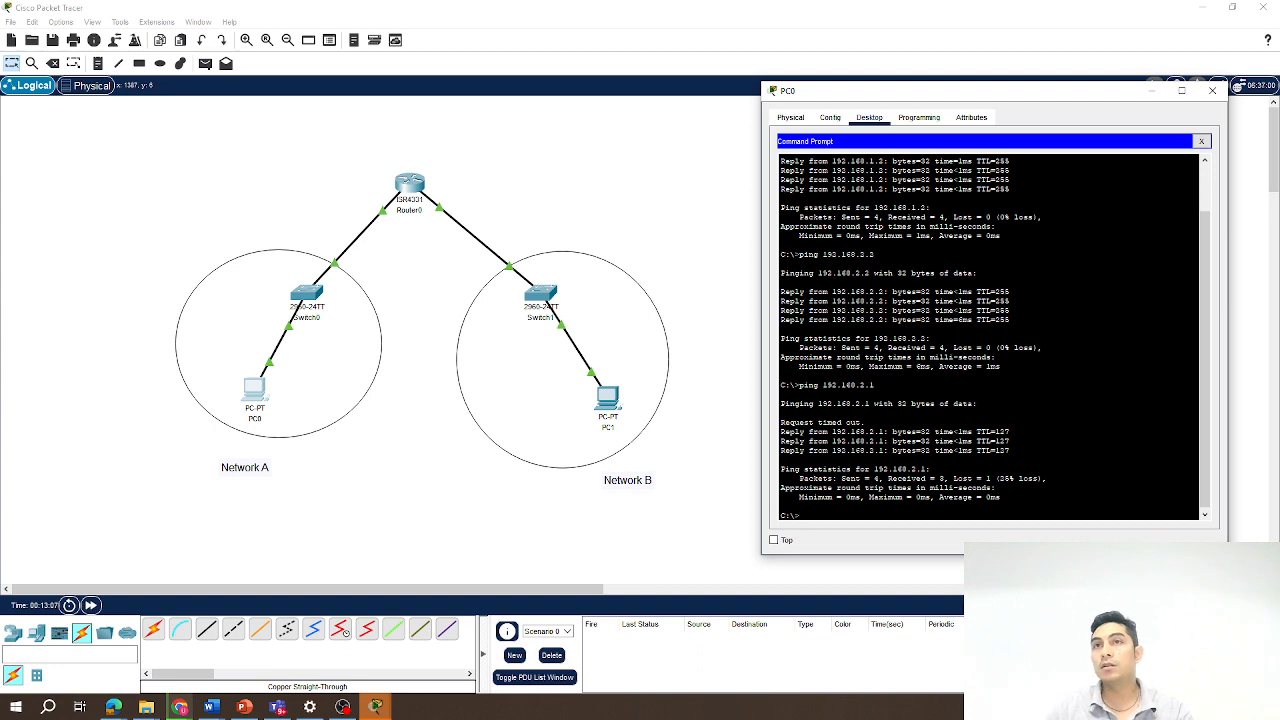
pyautogui.press('Up')
pyautogui.press('Return')
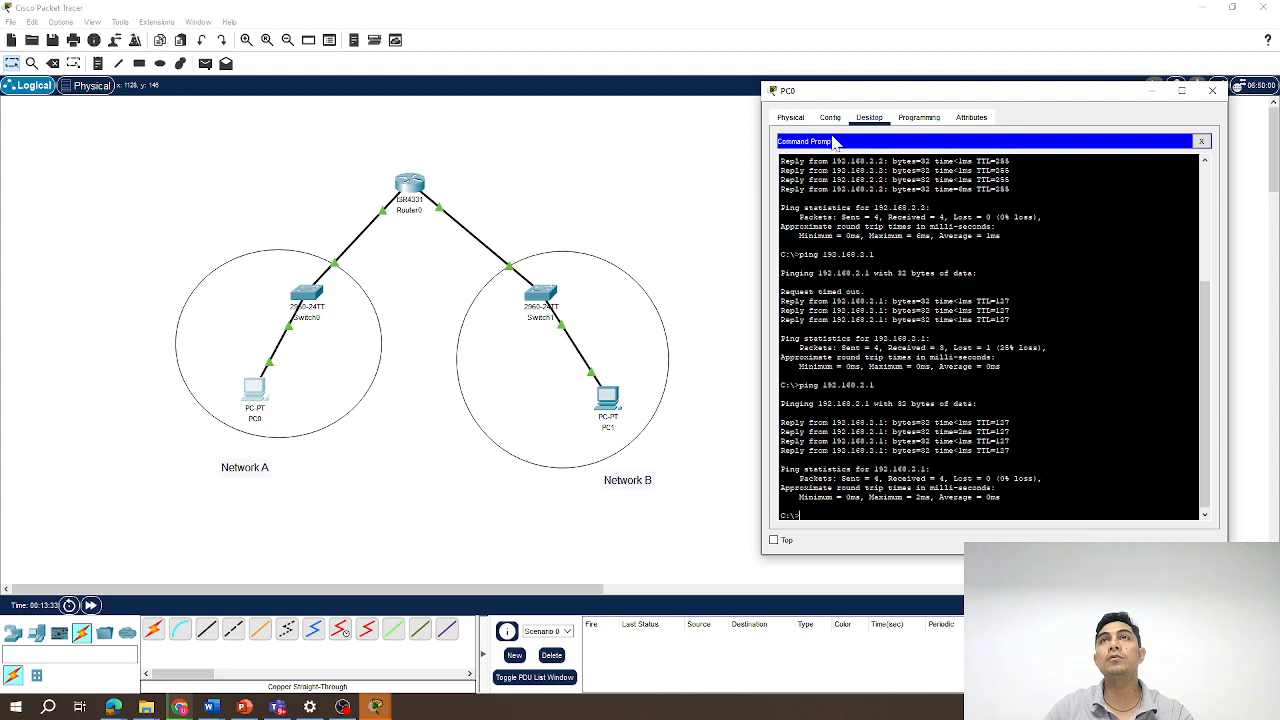
pyautogui.click(1213, 92)
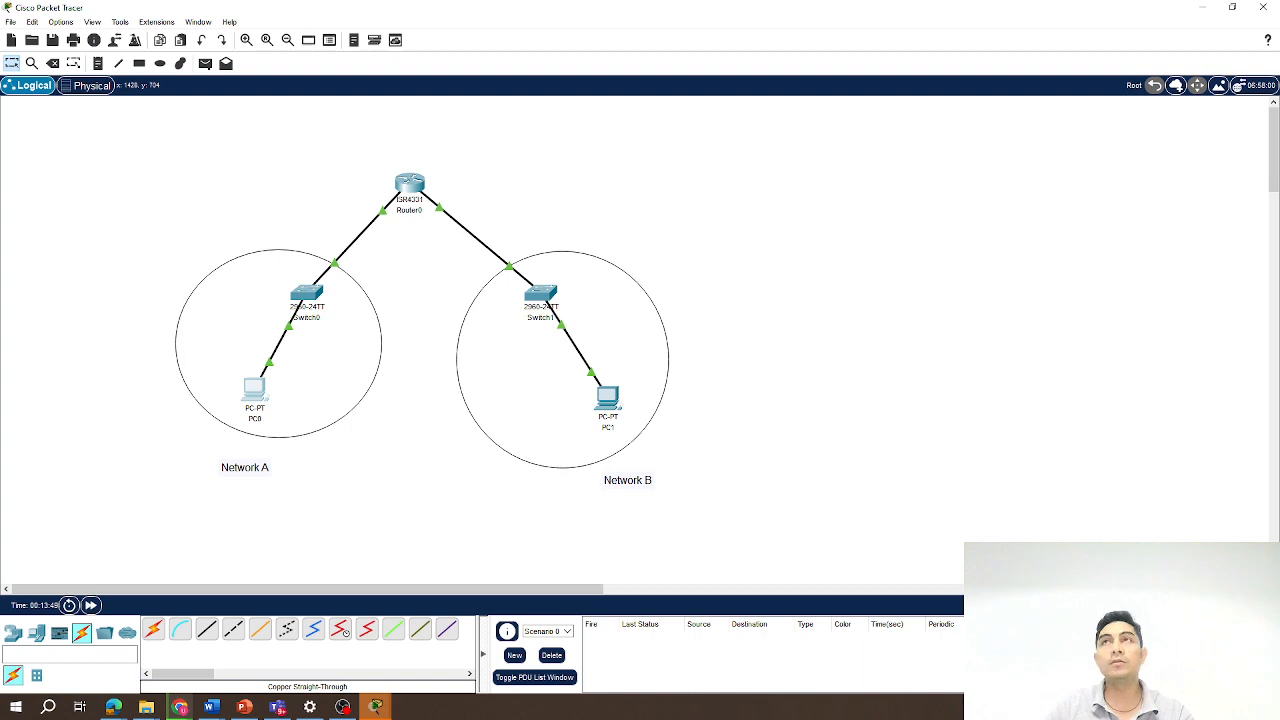
# Switch the workspace to Simulation mode.
pyautogui.hotkey('shift', 's')
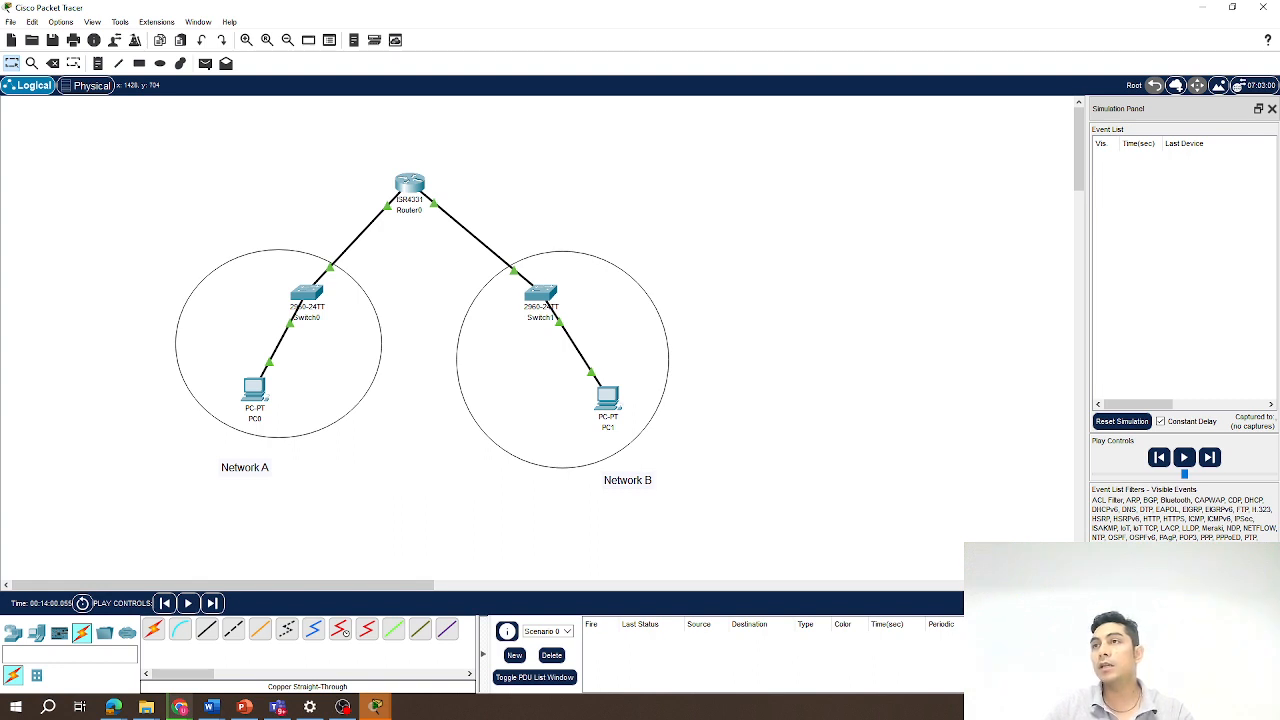
pyautogui.click(1225, 580)
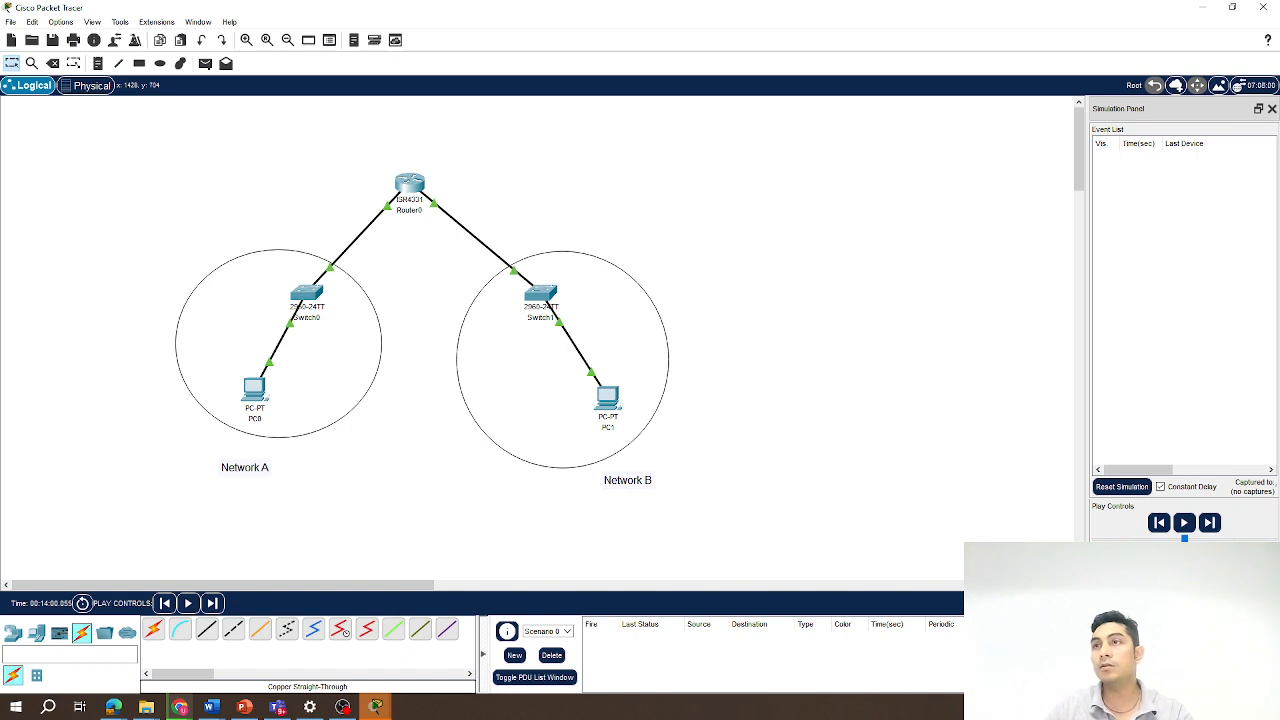
# Edit the simulation event filters so only ICMP events are shown.
pyautogui.click(1143, 579)
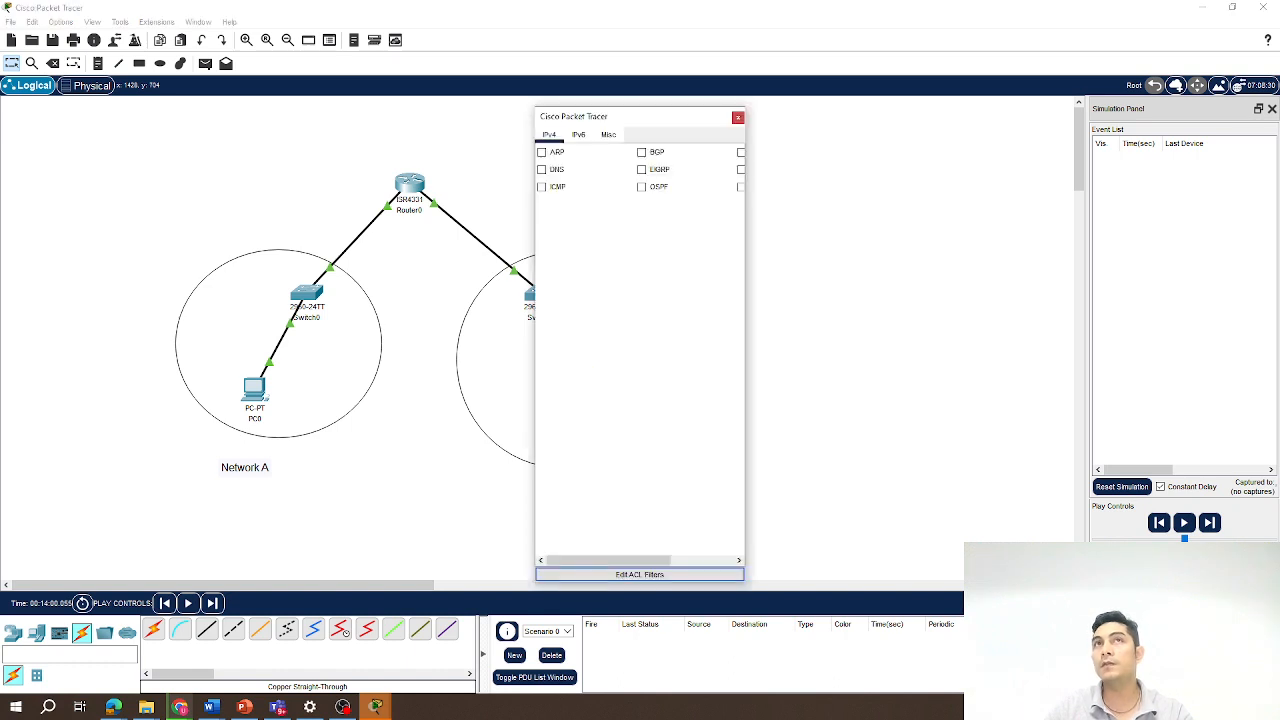
pyautogui.click(541, 187)
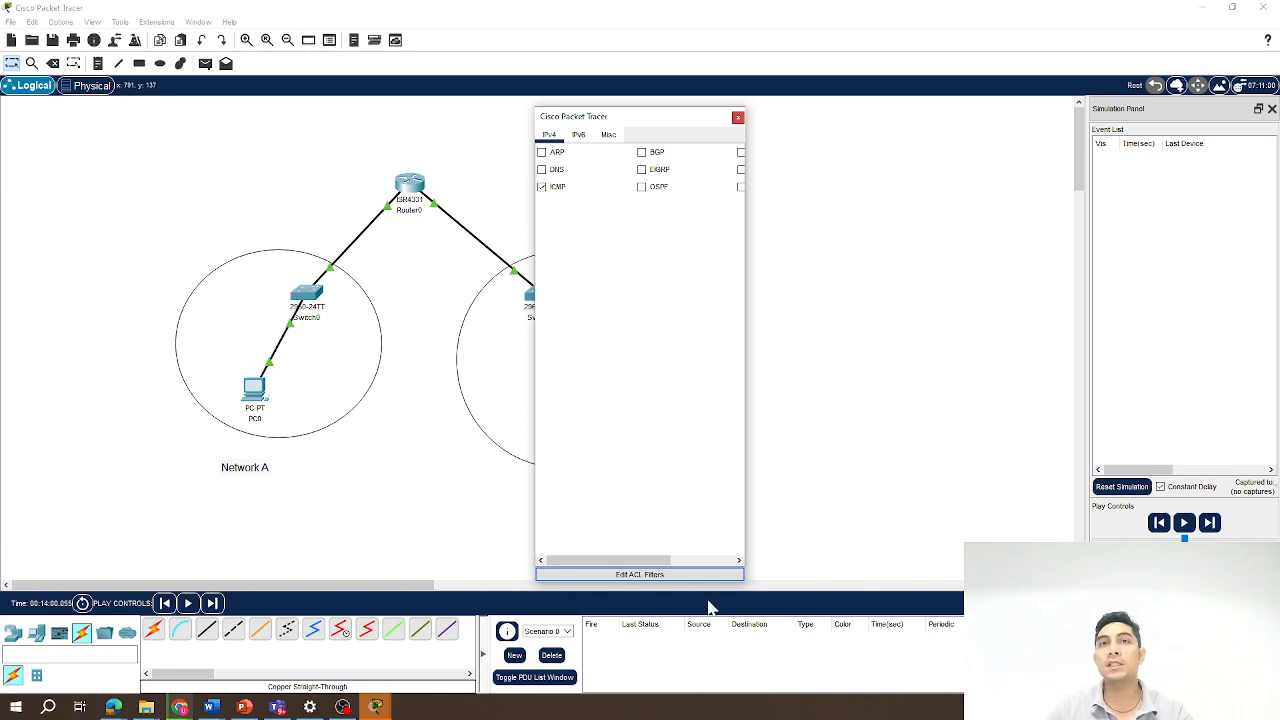
pyautogui.click(738, 119)
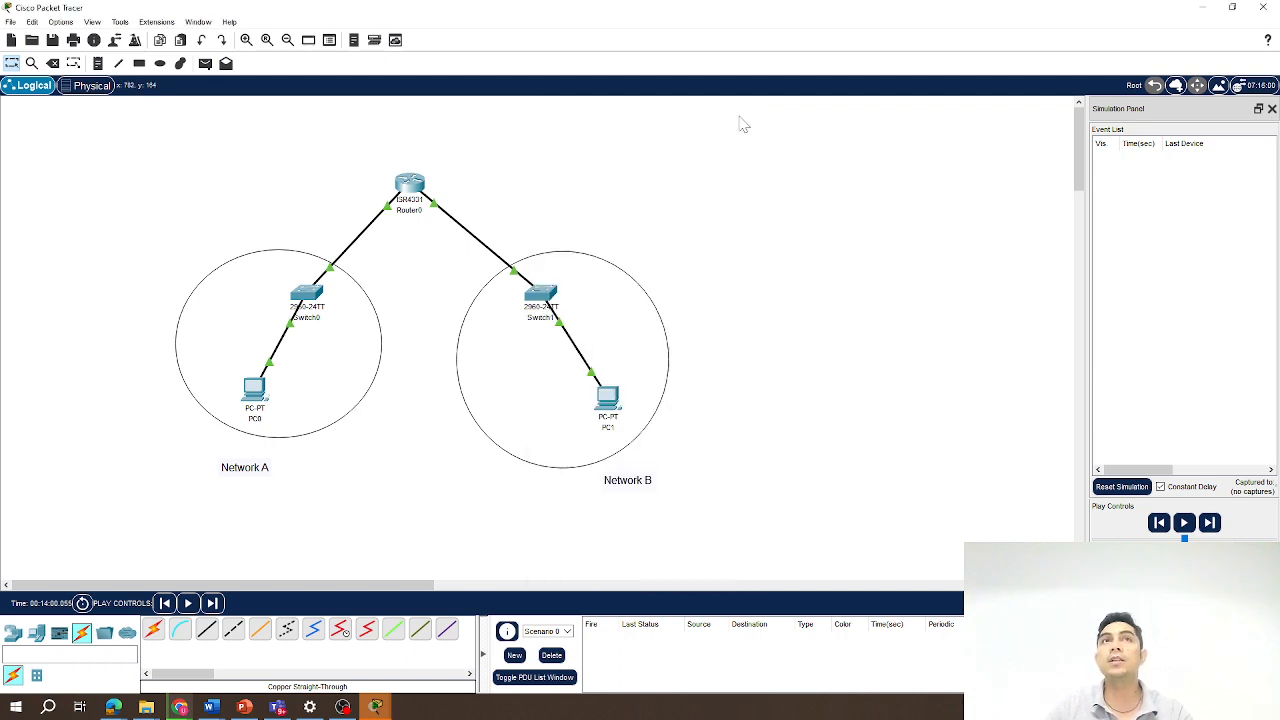
# Add a simple PDU with PC0 as the source and PC1 as the destination.
pyautogui.click(207, 68)
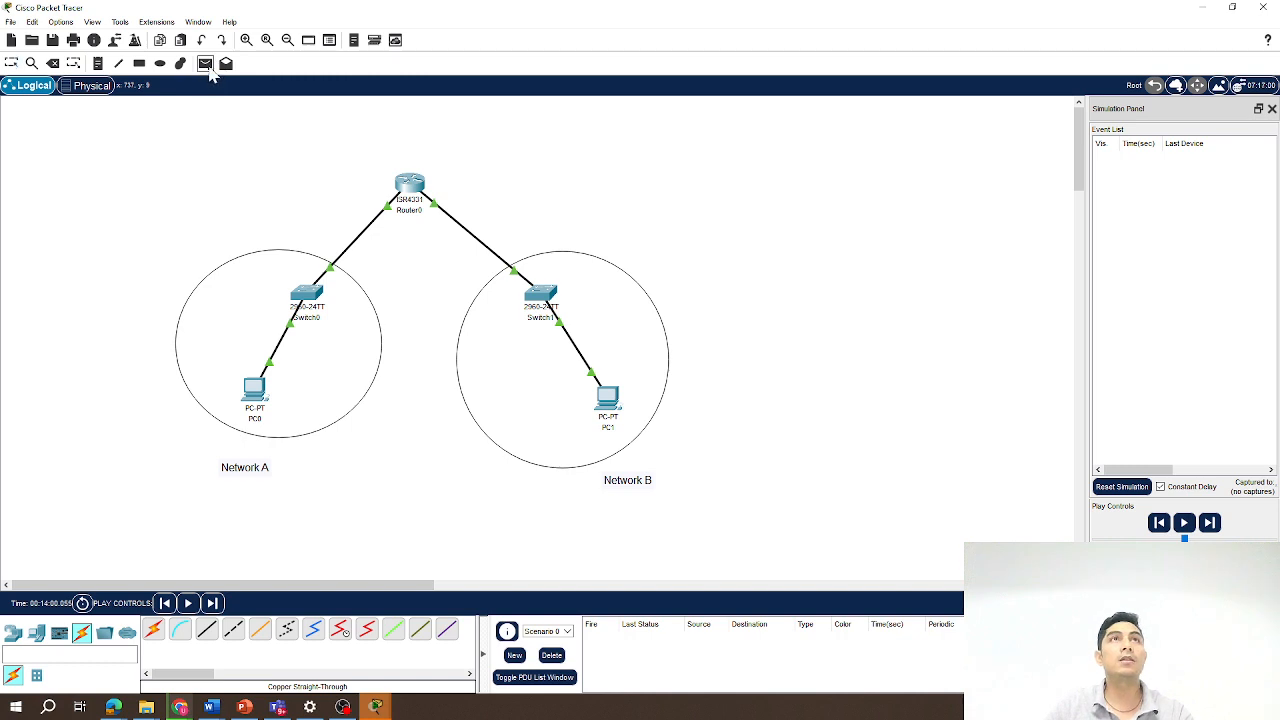
pyautogui.click(255, 392)
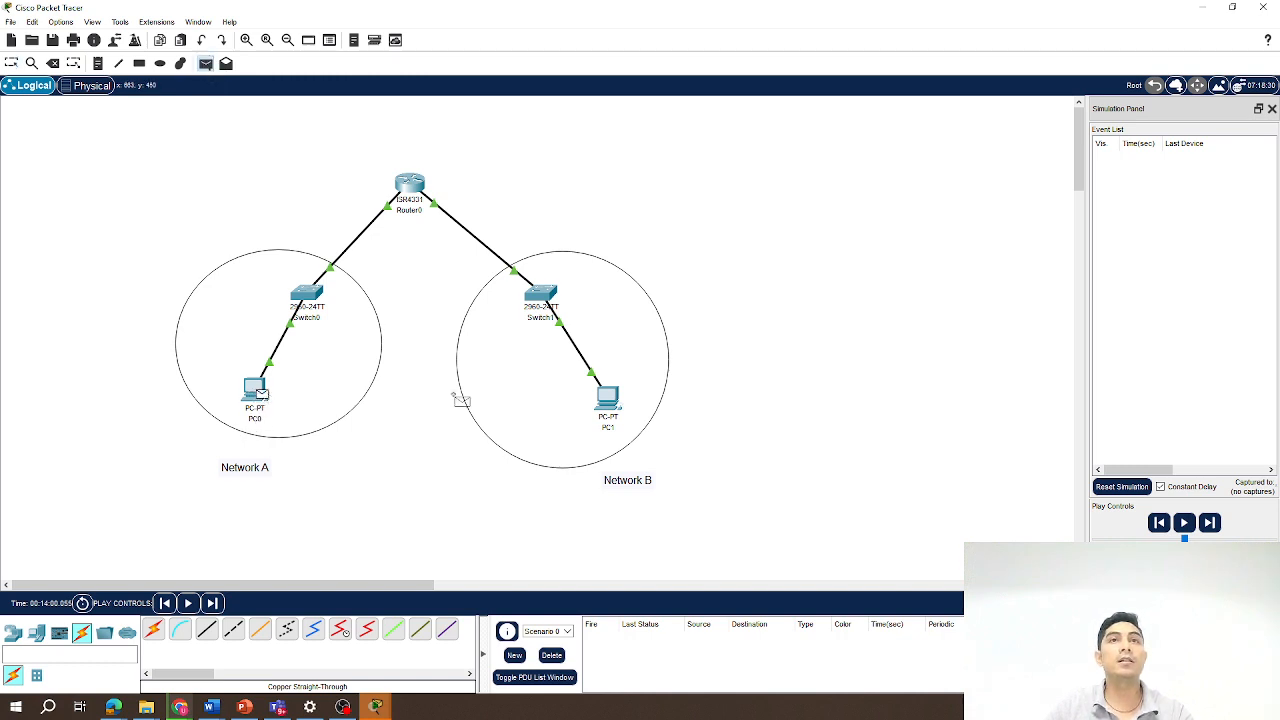
pyautogui.click(608, 398)
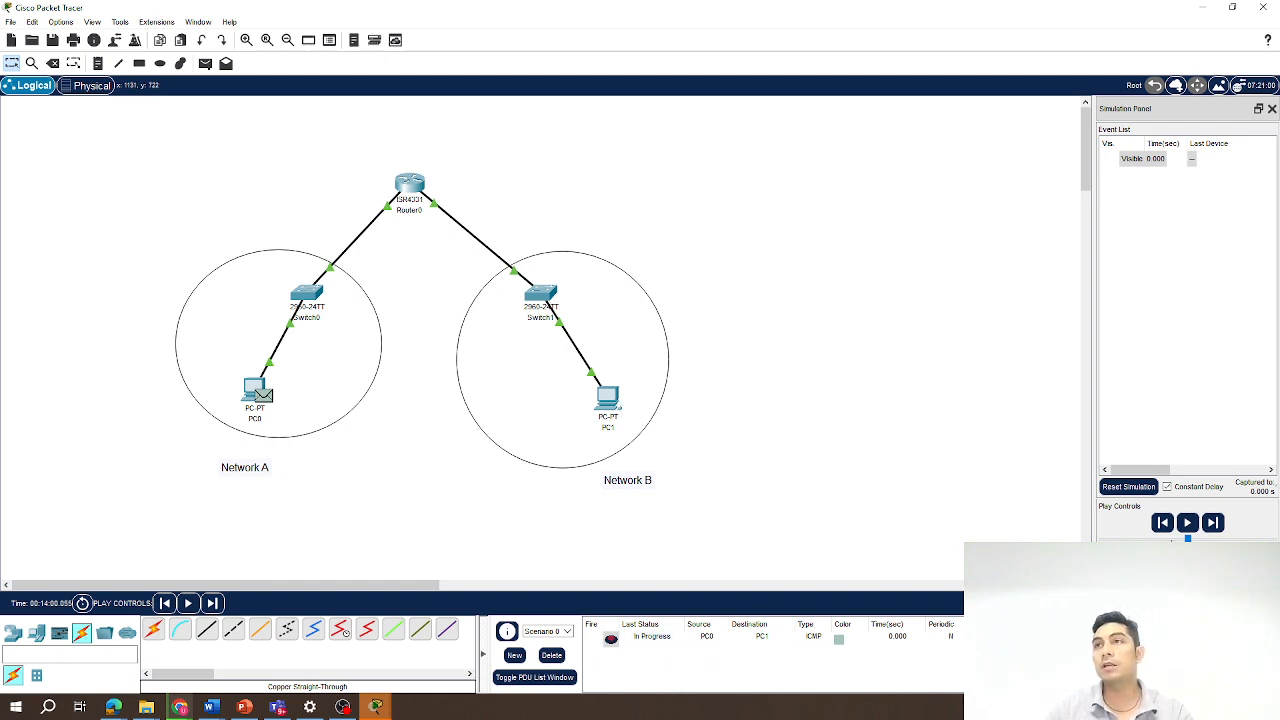
# Play the simulation, widen the Simulation Panel, and select the Router0 event in the event list.
pyautogui.click(1187, 522)
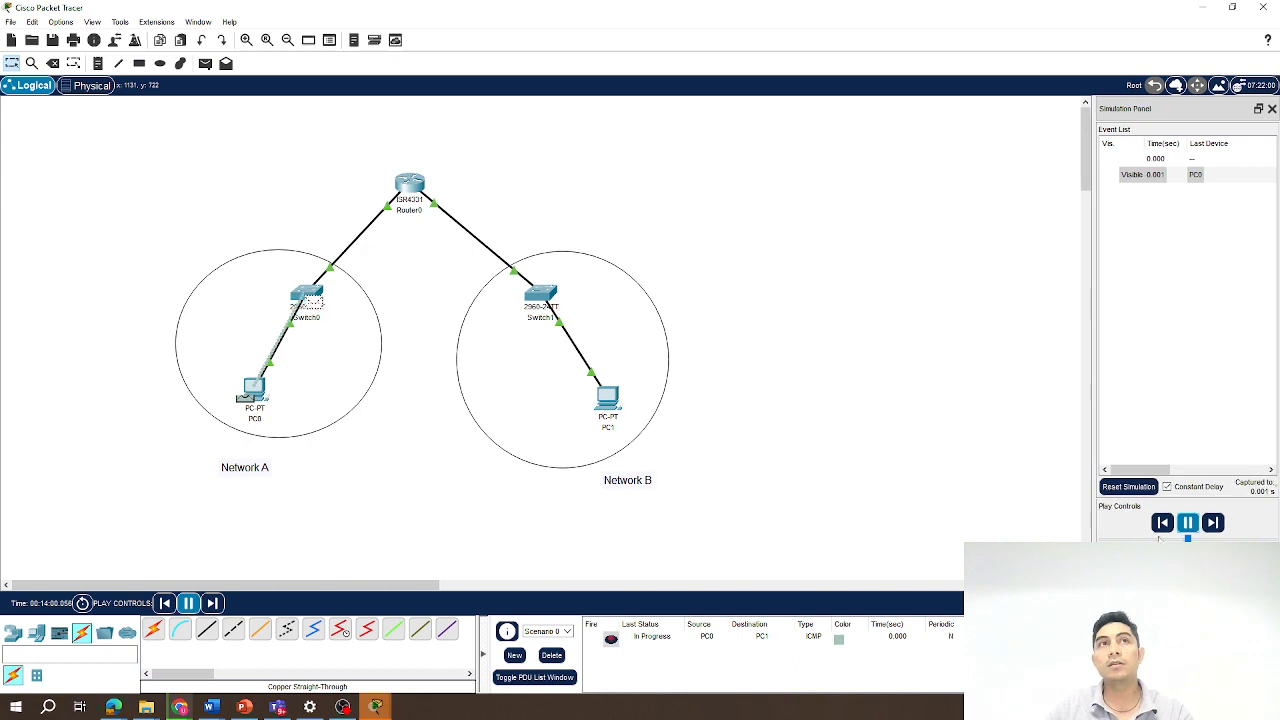
pyautogui.moveTo(321, 304)
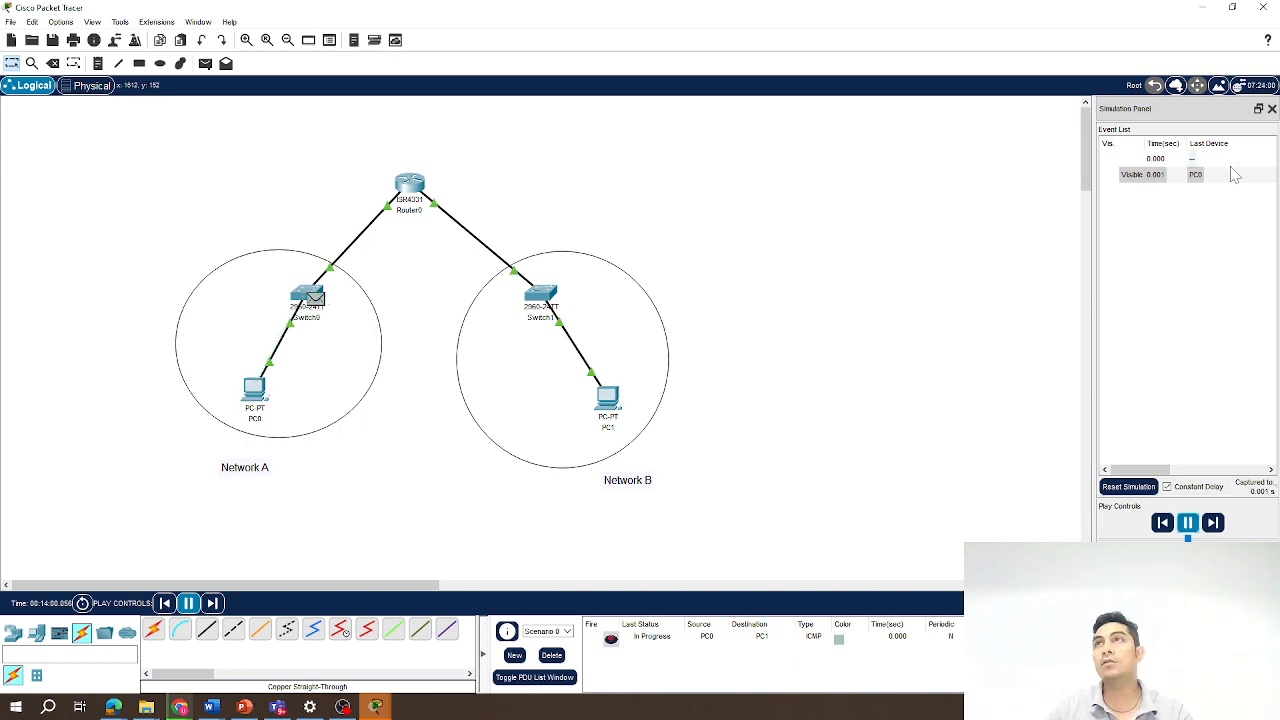
pyautogui.moveTo(1092, 264); pyautogui.dragTo(746, 275)
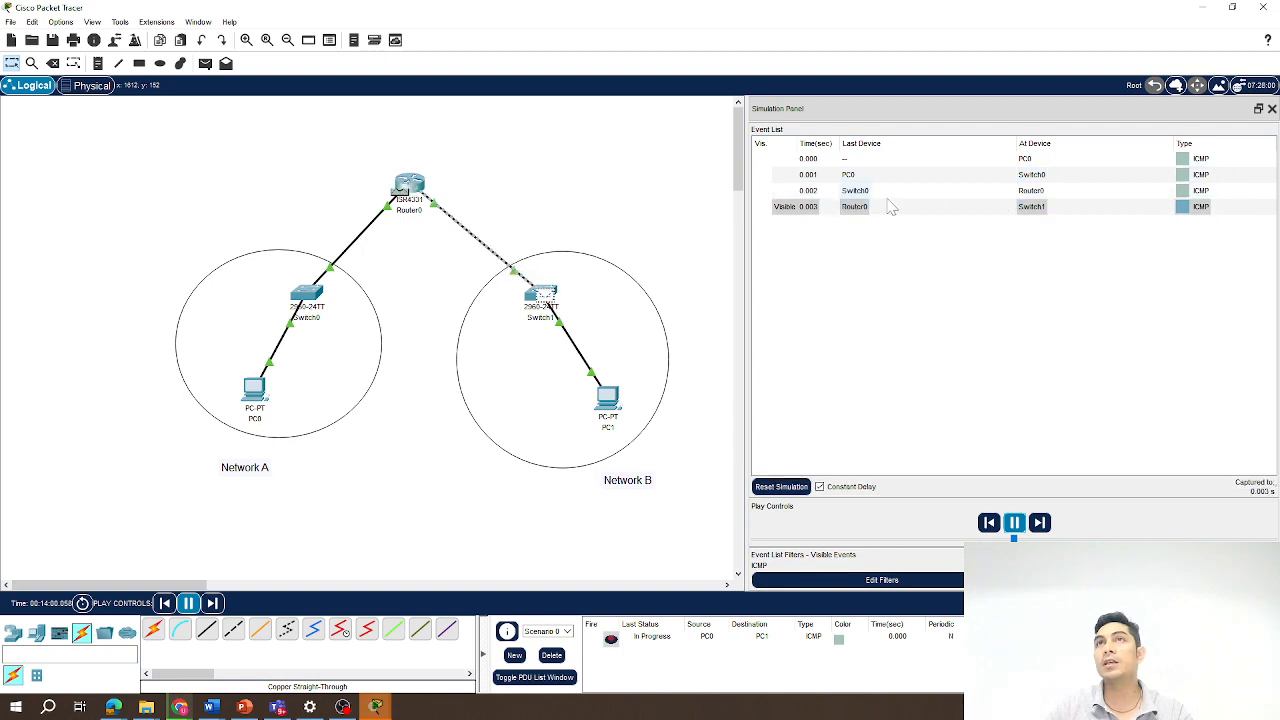
pyautogui.click(855, 207)
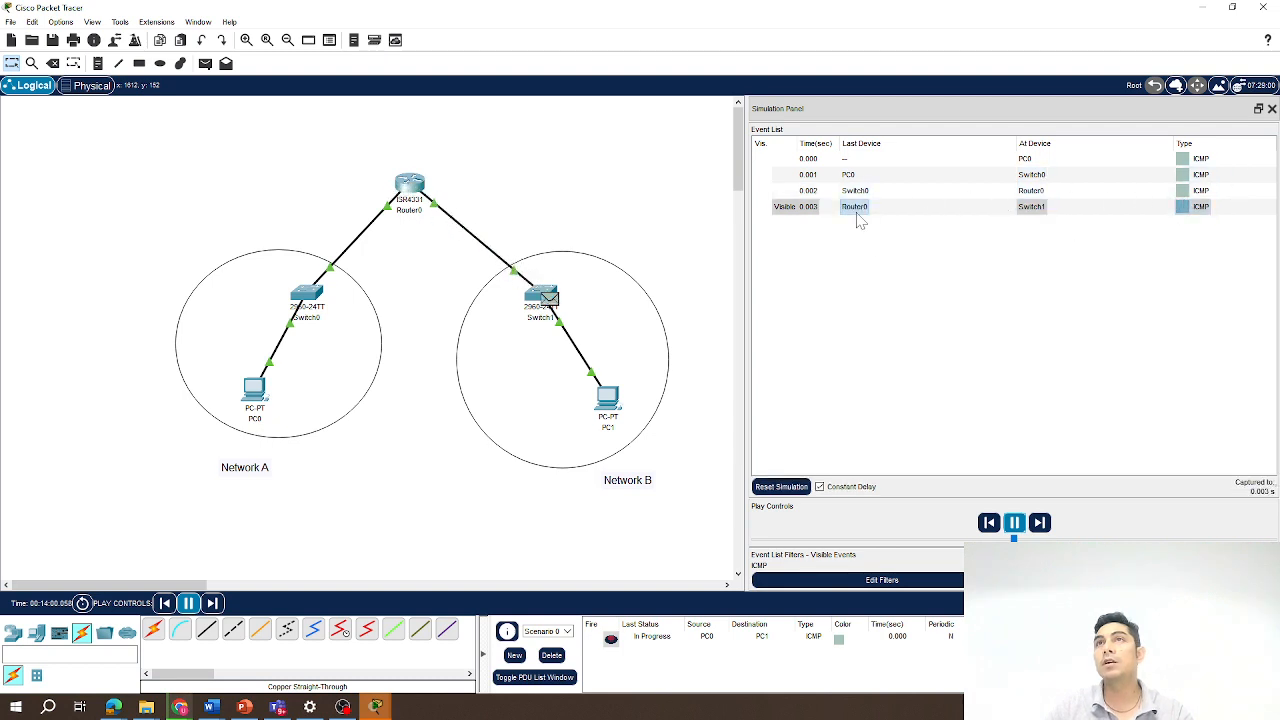